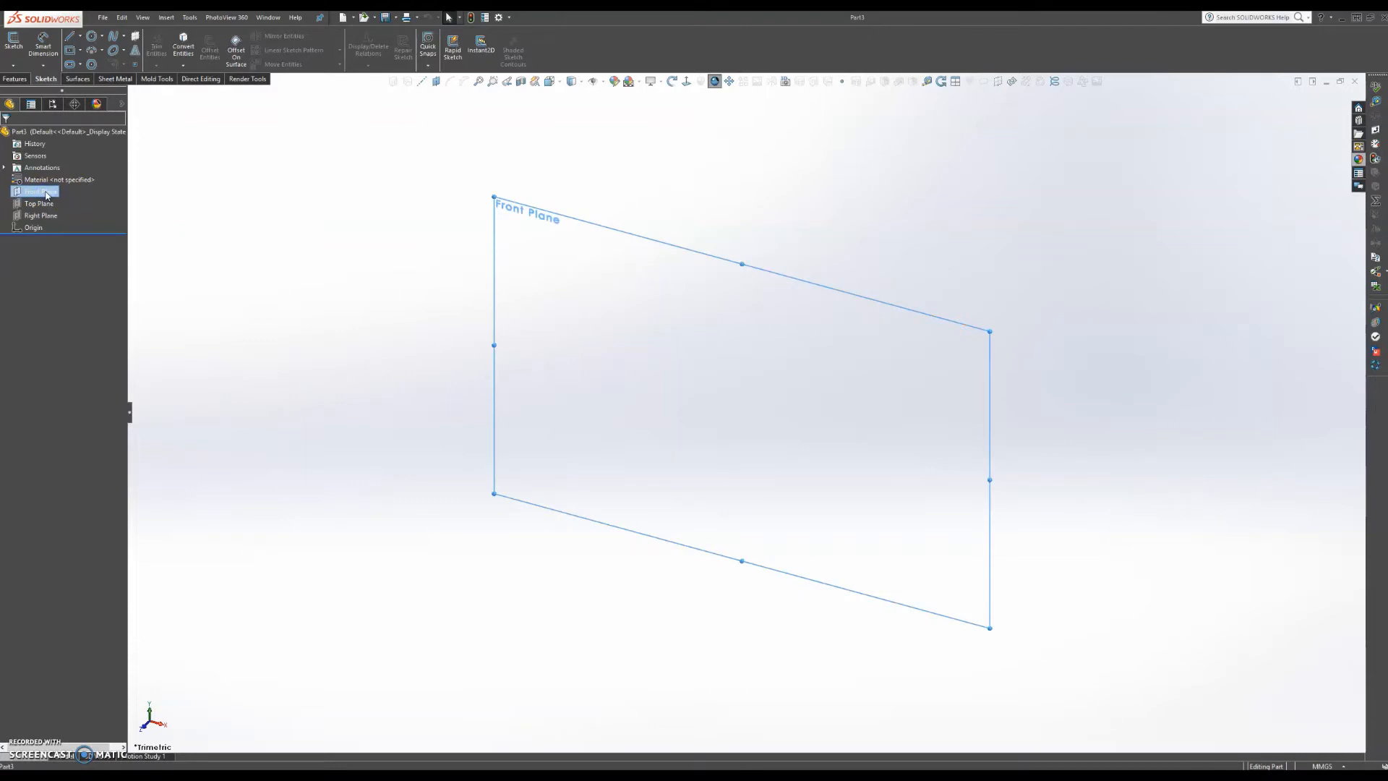
Step: Make the Front, Top and Right reference planes visible in the model
left_click(45, 204, "ctrl")
left_click(44, 206, "ctrl")
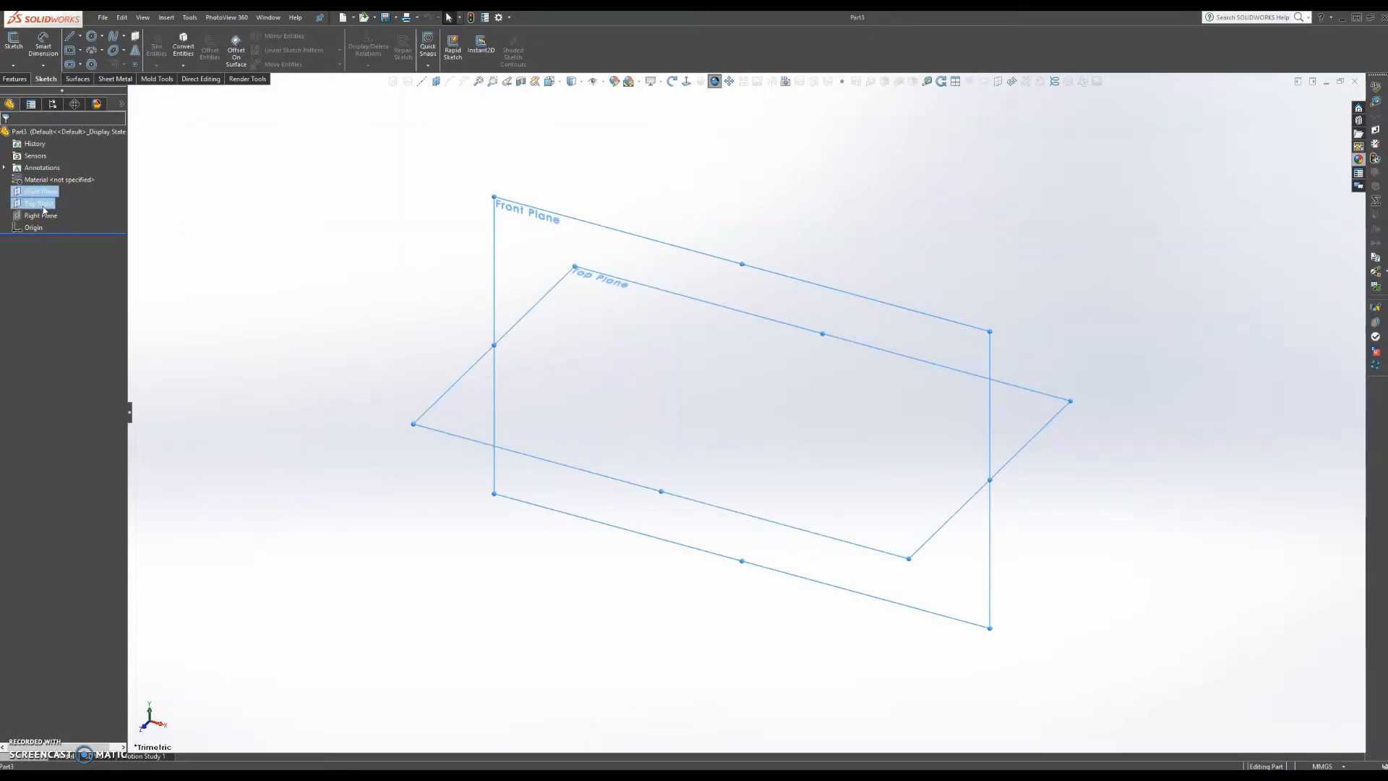
left_click(42, 216, "ctrl")
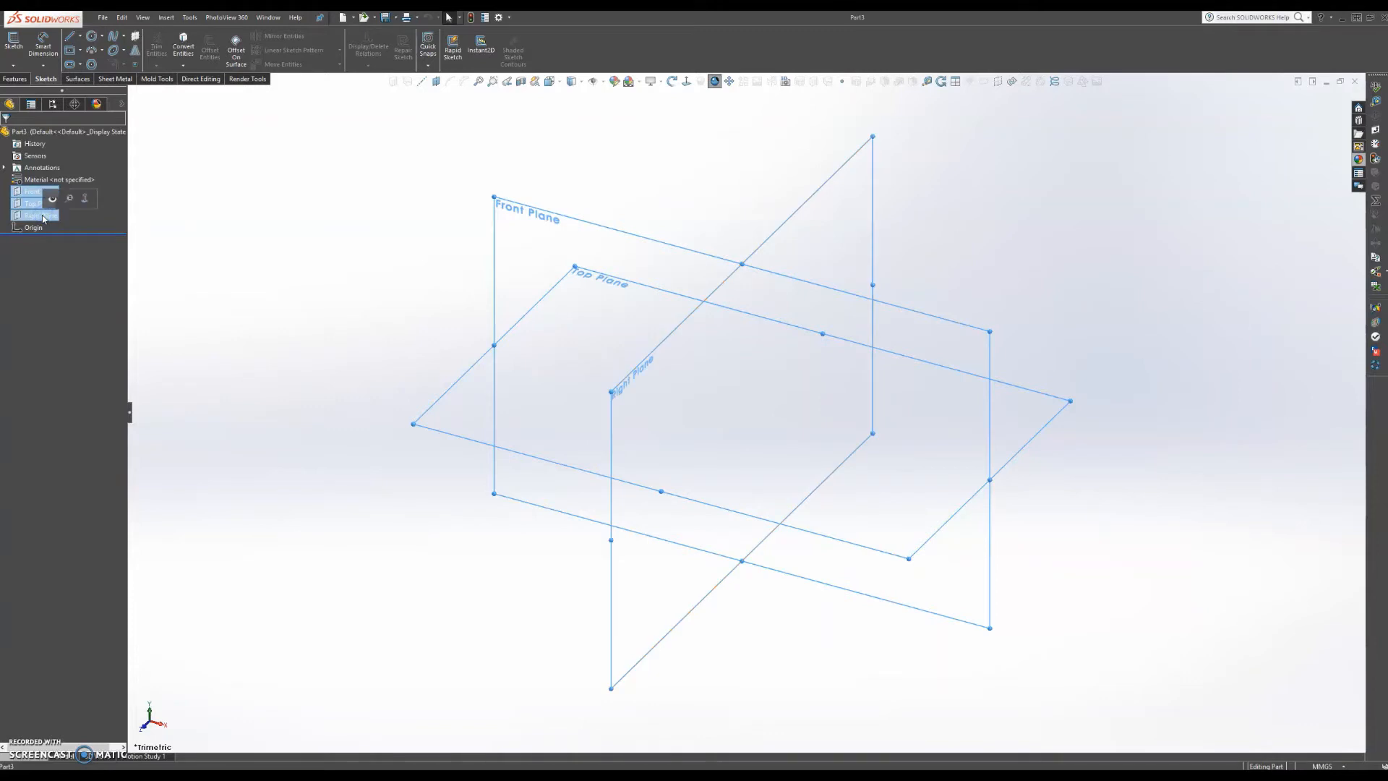
left_click(51, 203)
left_click(52, 203)
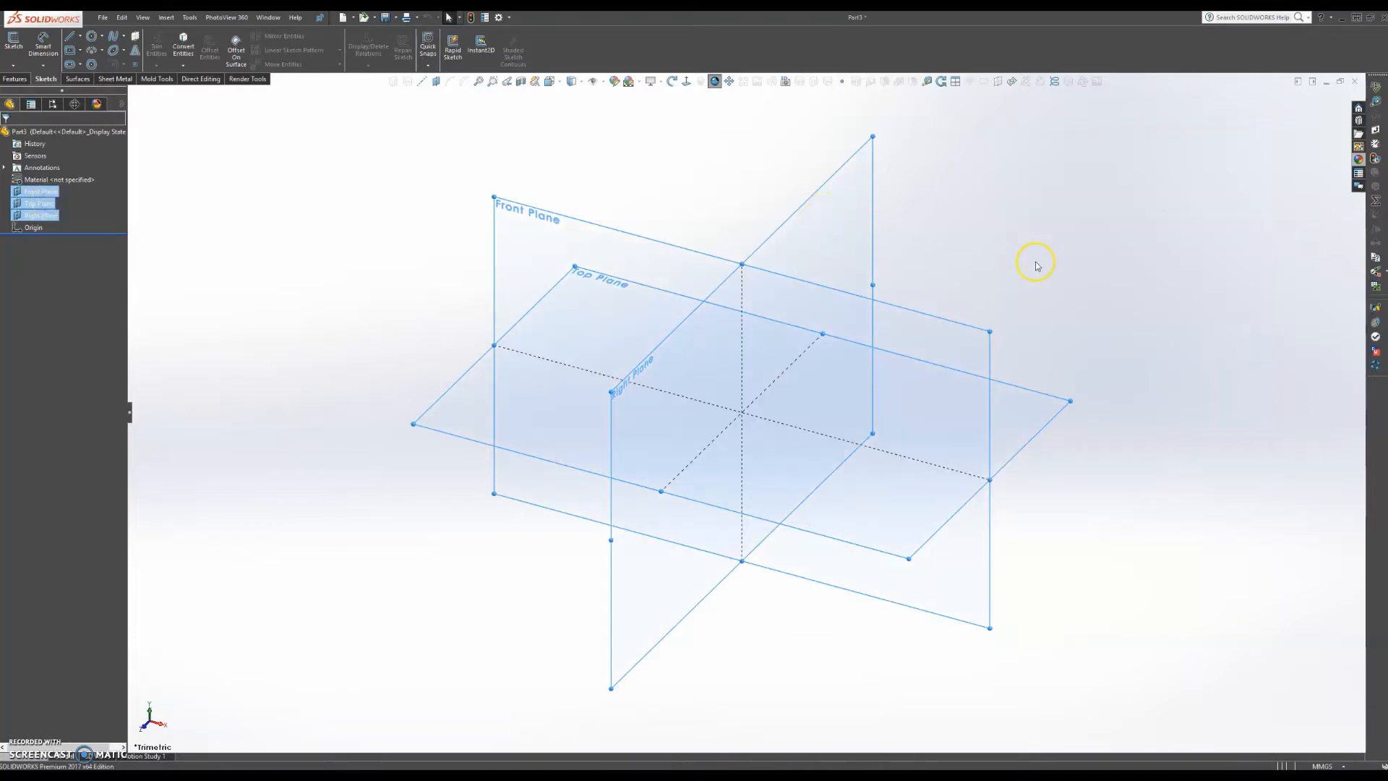
left_click(1019, 290)
Step: Start a new sketch on the Top Plane
scroll(787, 331, "down", 2)
scroll(782, 335, "up", 4)
mouse_move(892, 316)
middle_mouse_down()
mouse_move(892, 301)
mouse_move(896, 314)
middle_mouse_up()
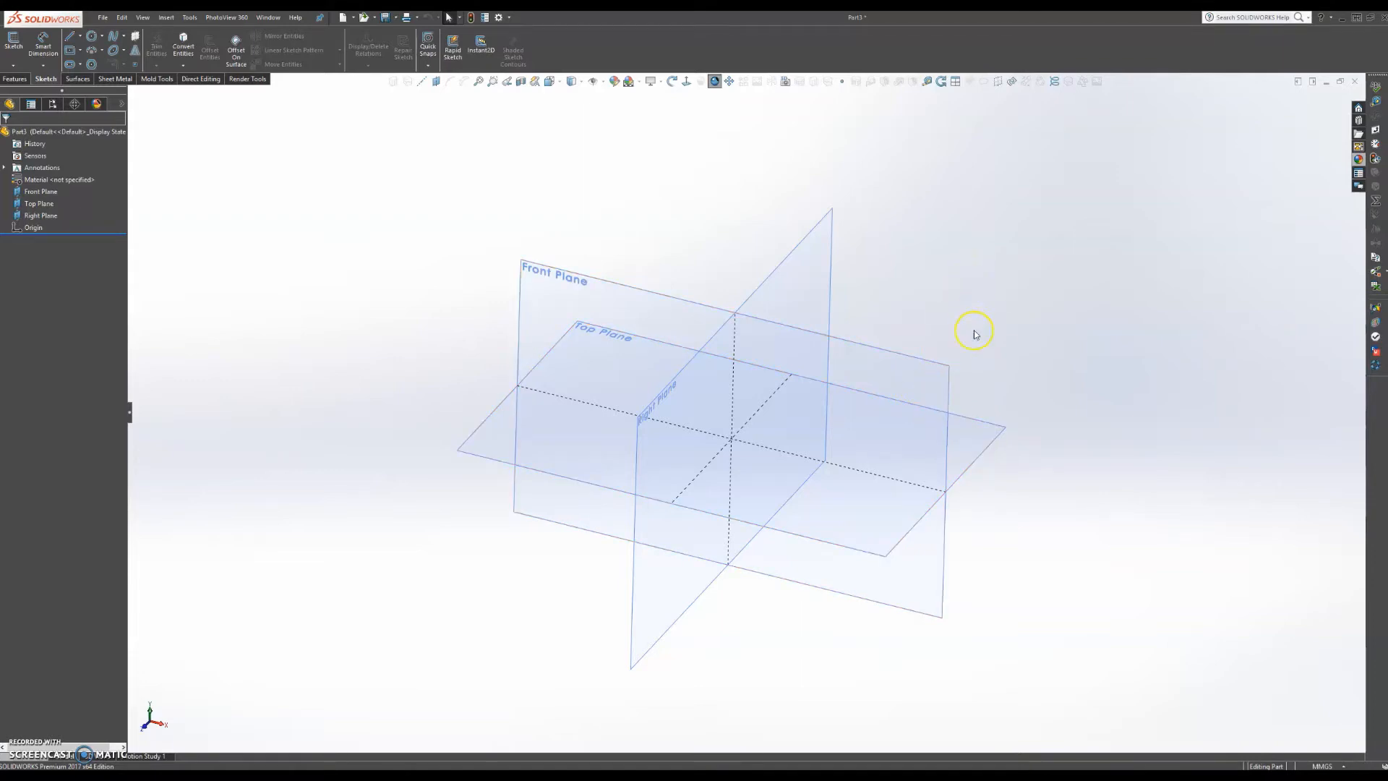
left_click(978, 436)
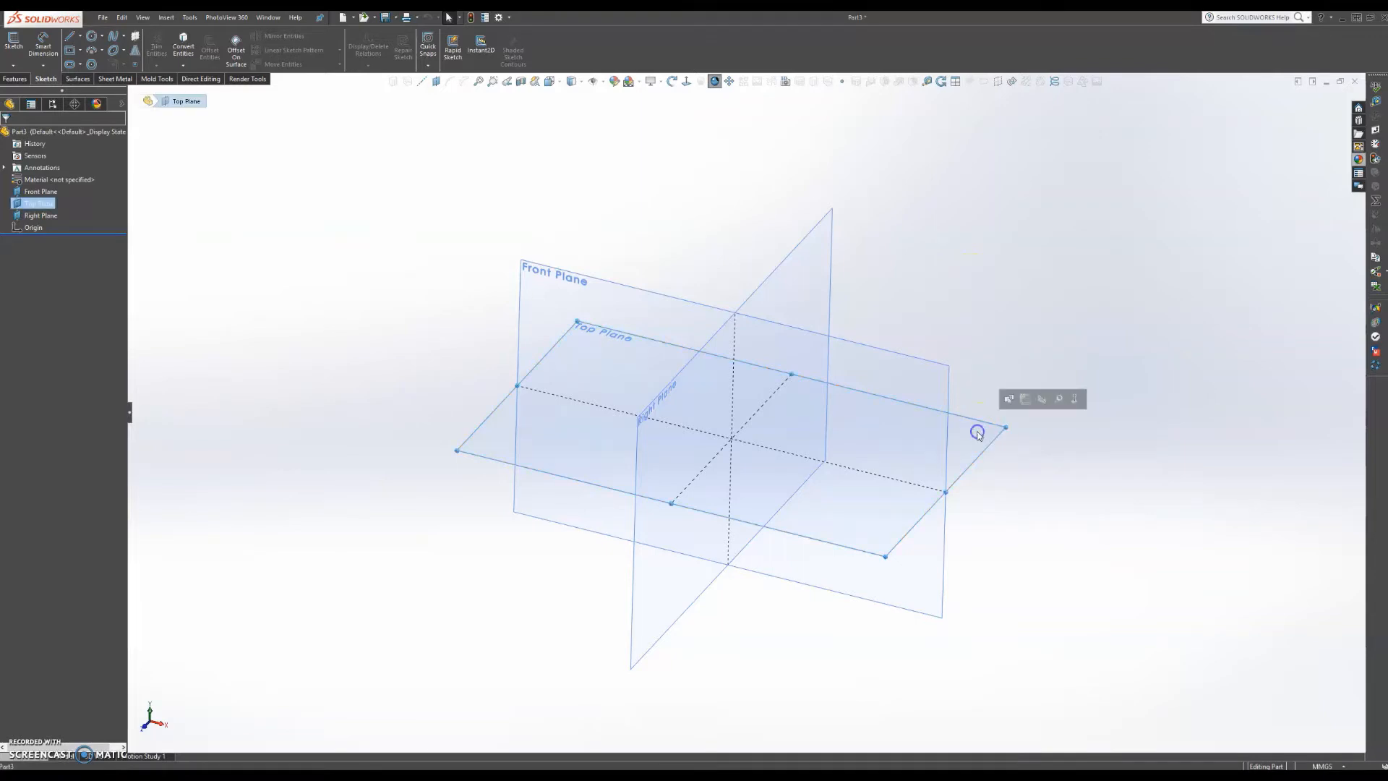
left_click(1019, 397)
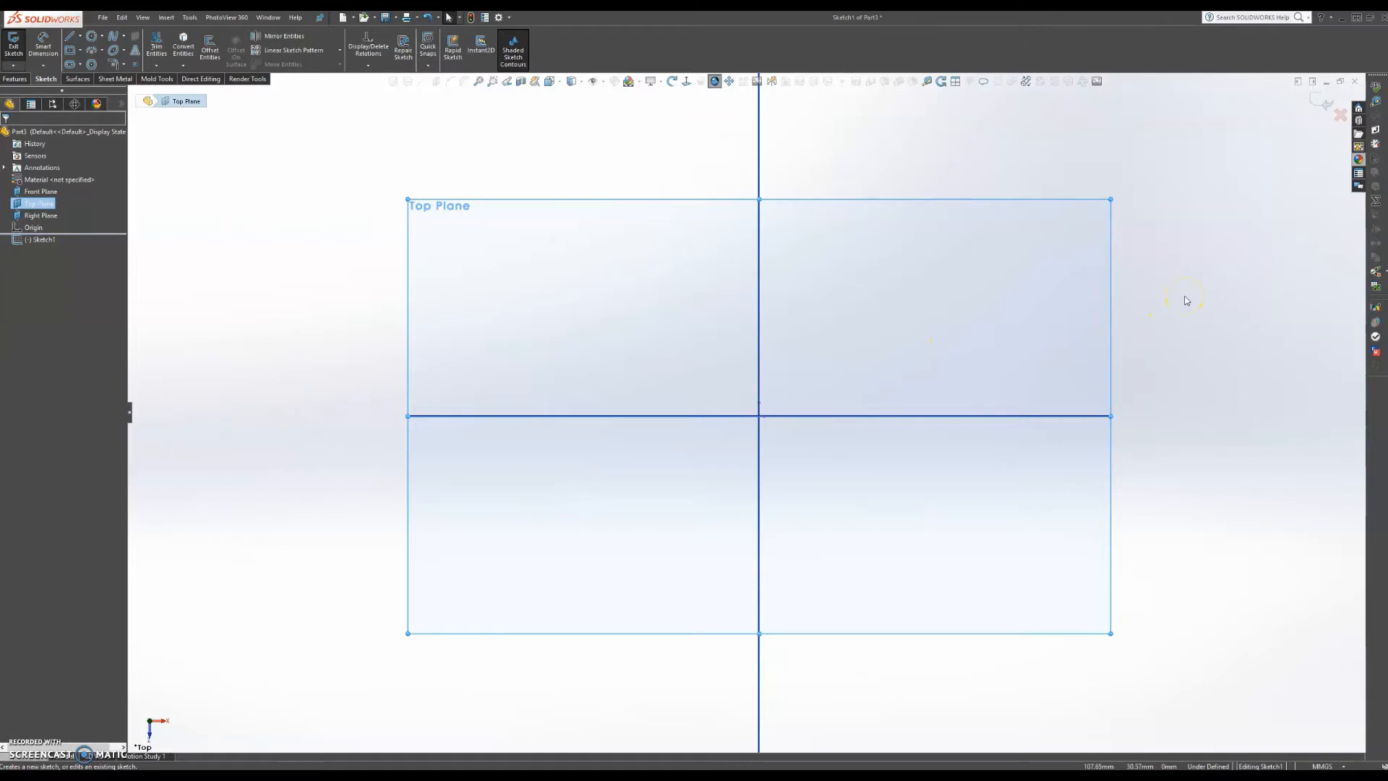
left_click(880, 144)
Step: Insert the top-view head image from the Desktop folder into the sketch as a sketch picture
left_click(756, 82)
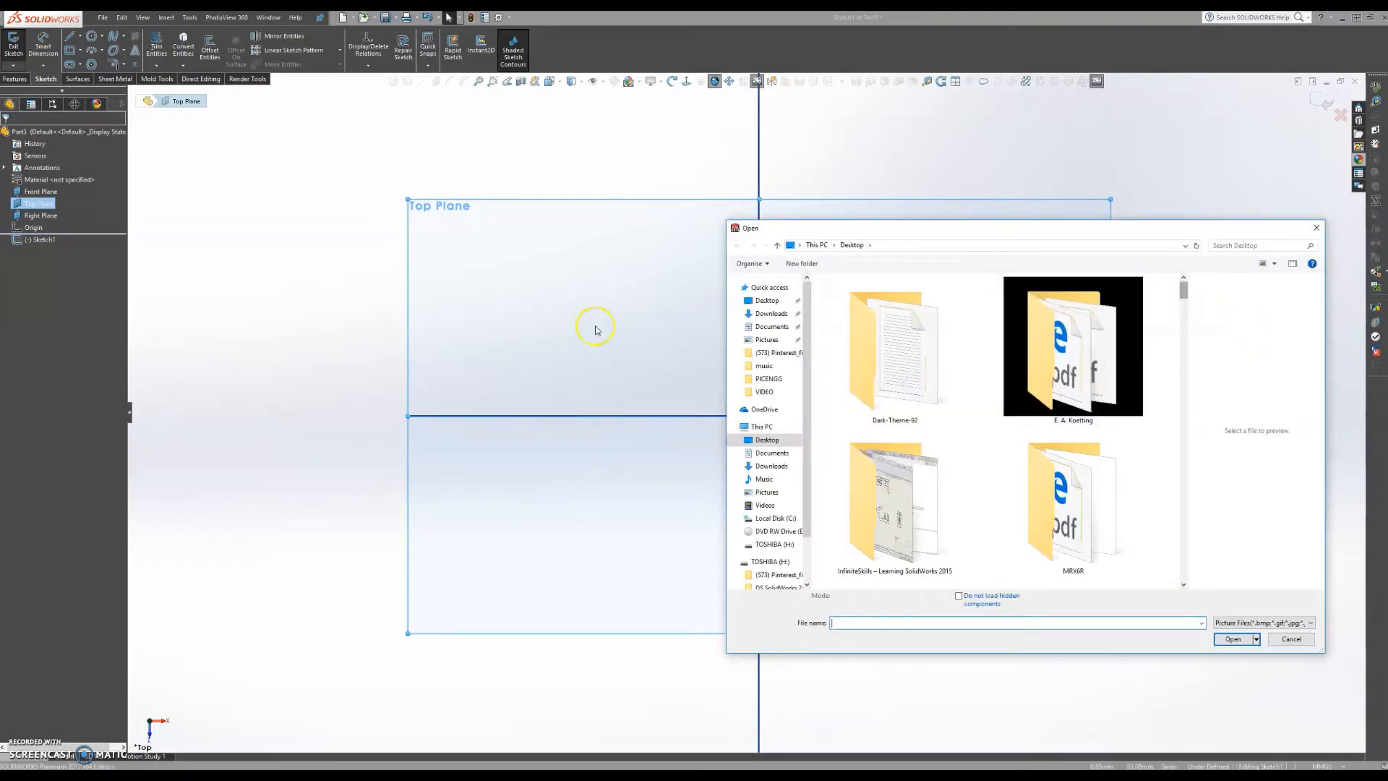
left_click(755, 301)
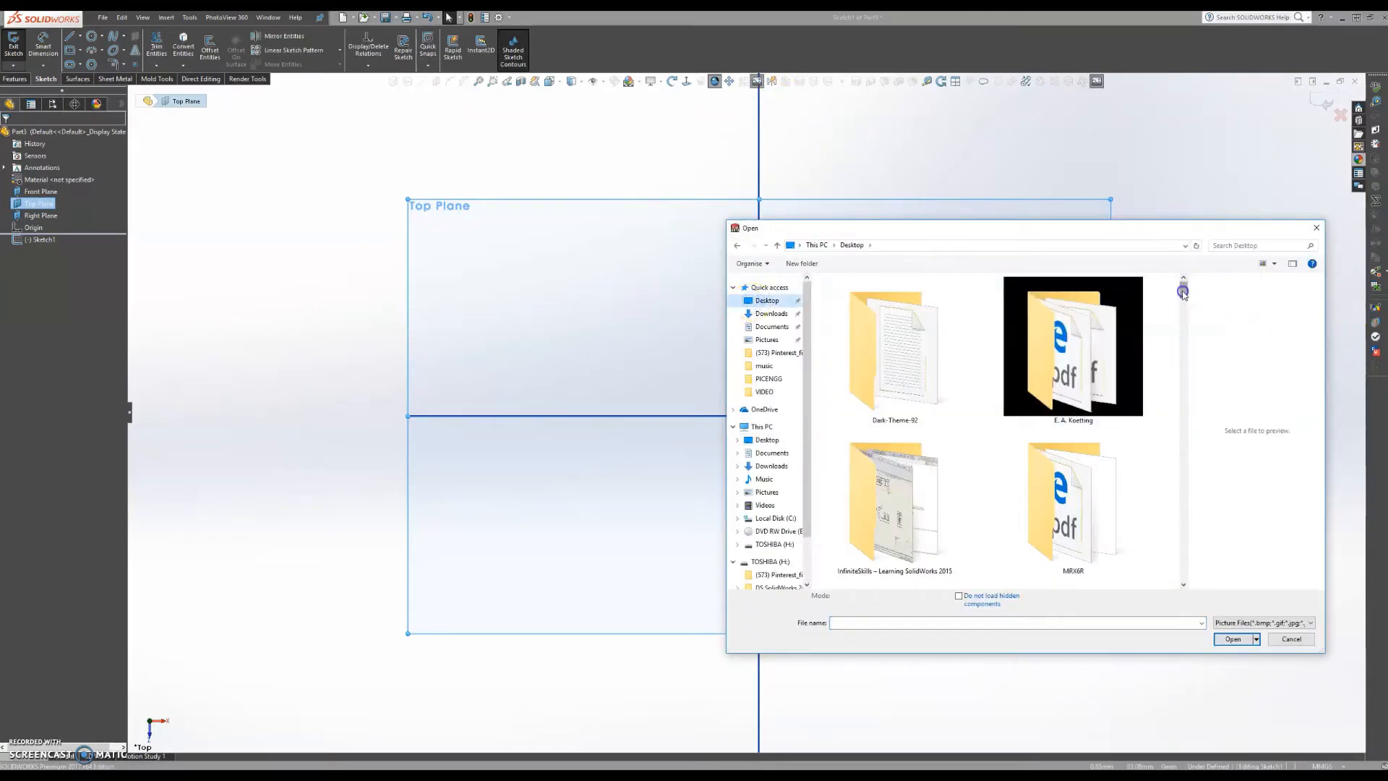
left_click_drag(1185, 608, 1188, 449)
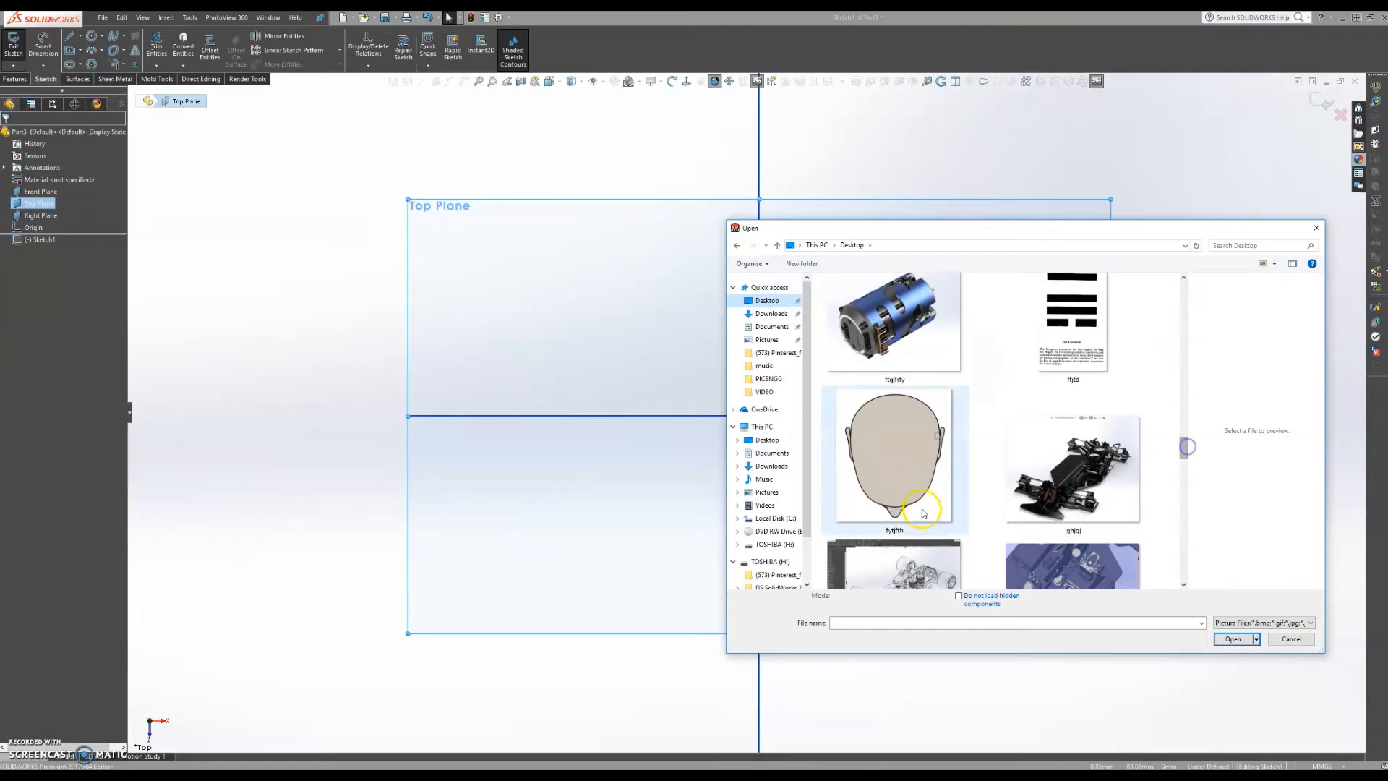
double_click(904, 446)
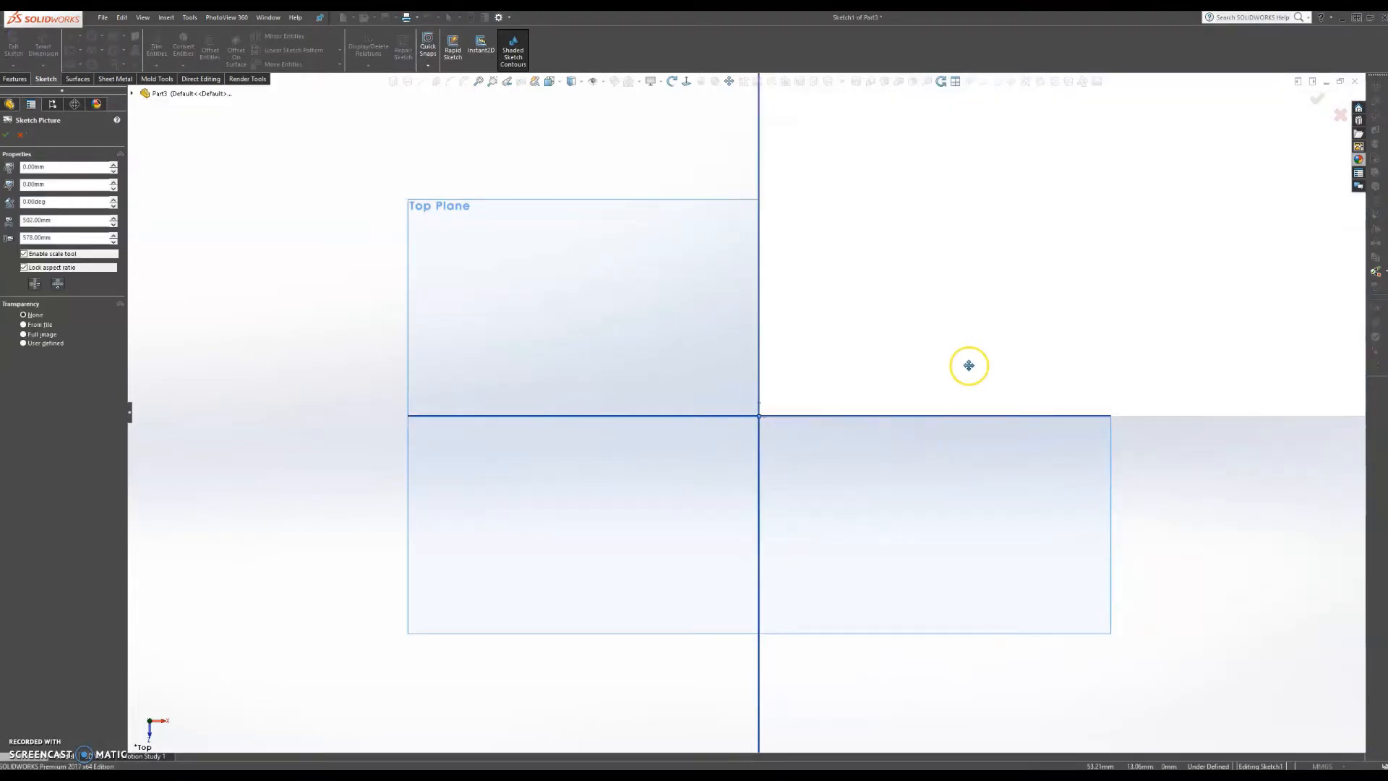
scroll(967, 368, "up", 12)
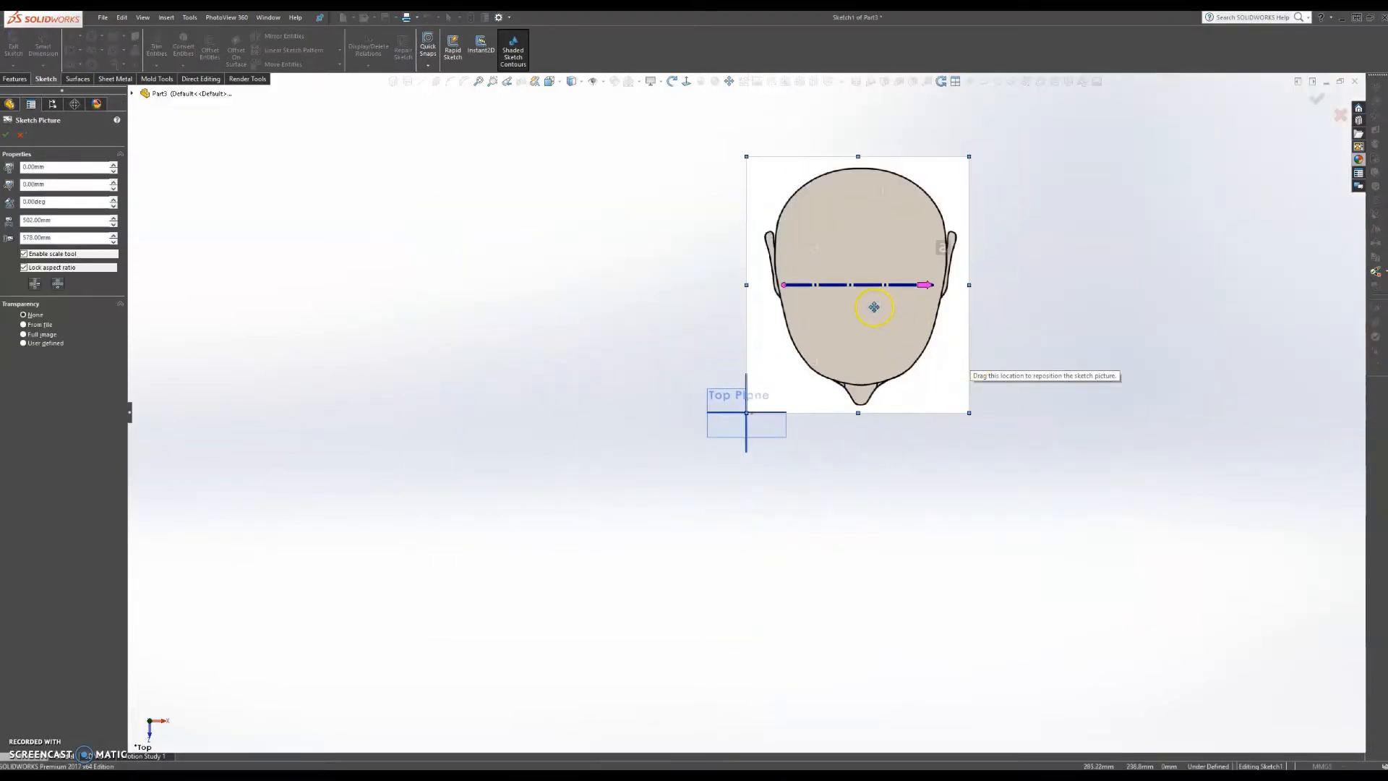
Step: Move the head picture clear of the origin to about X 245 mm, Y -74 mm, and rotate it by -90 degrees
left_click_drag(871, 313, 976, 341)
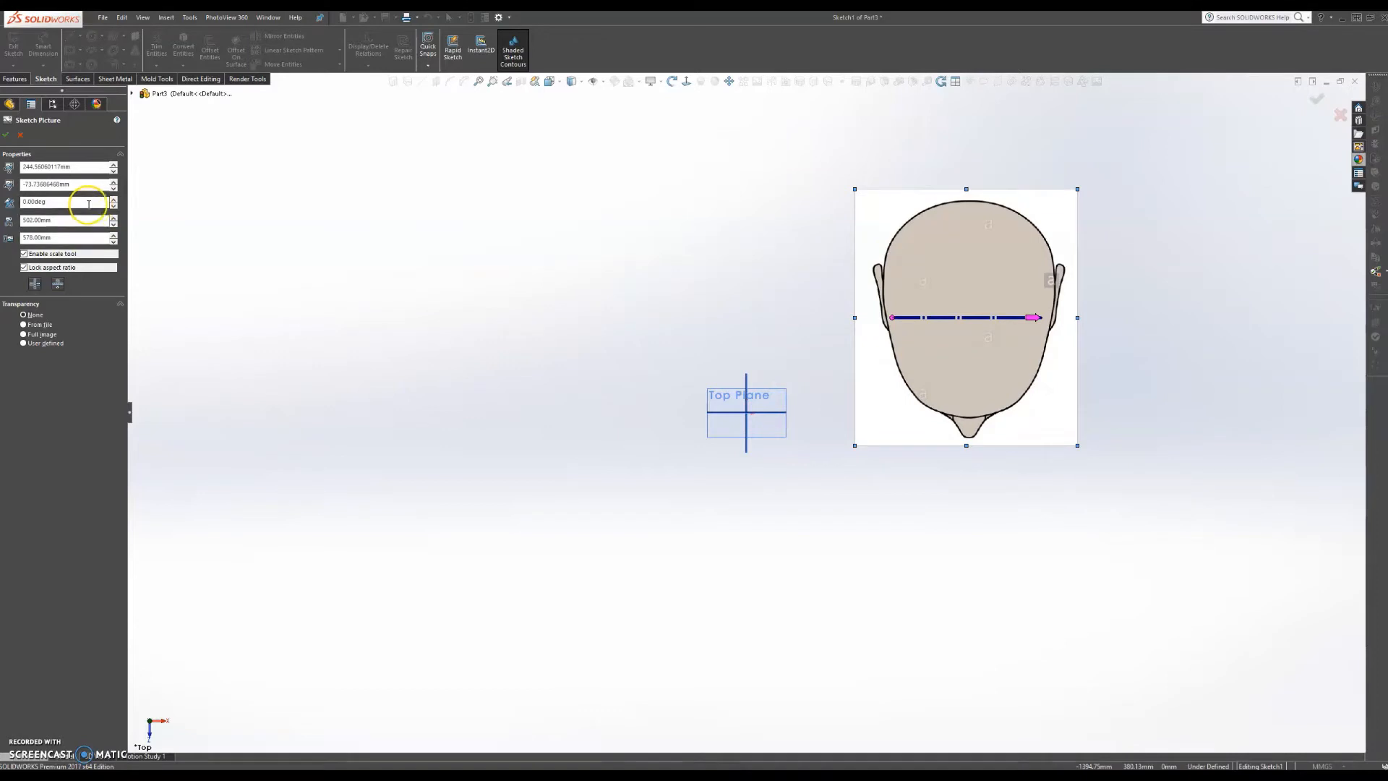
left_click(59, 203)
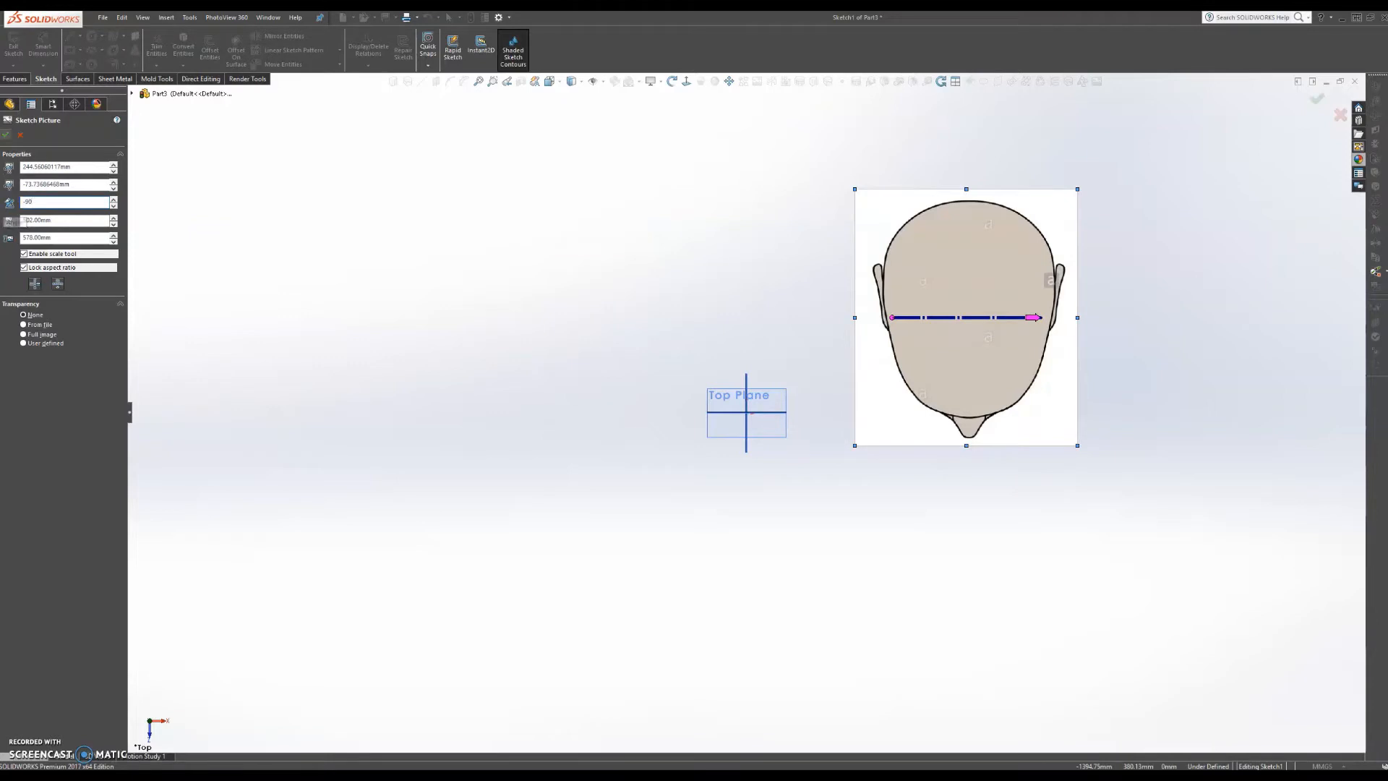
left_click(6, 135)
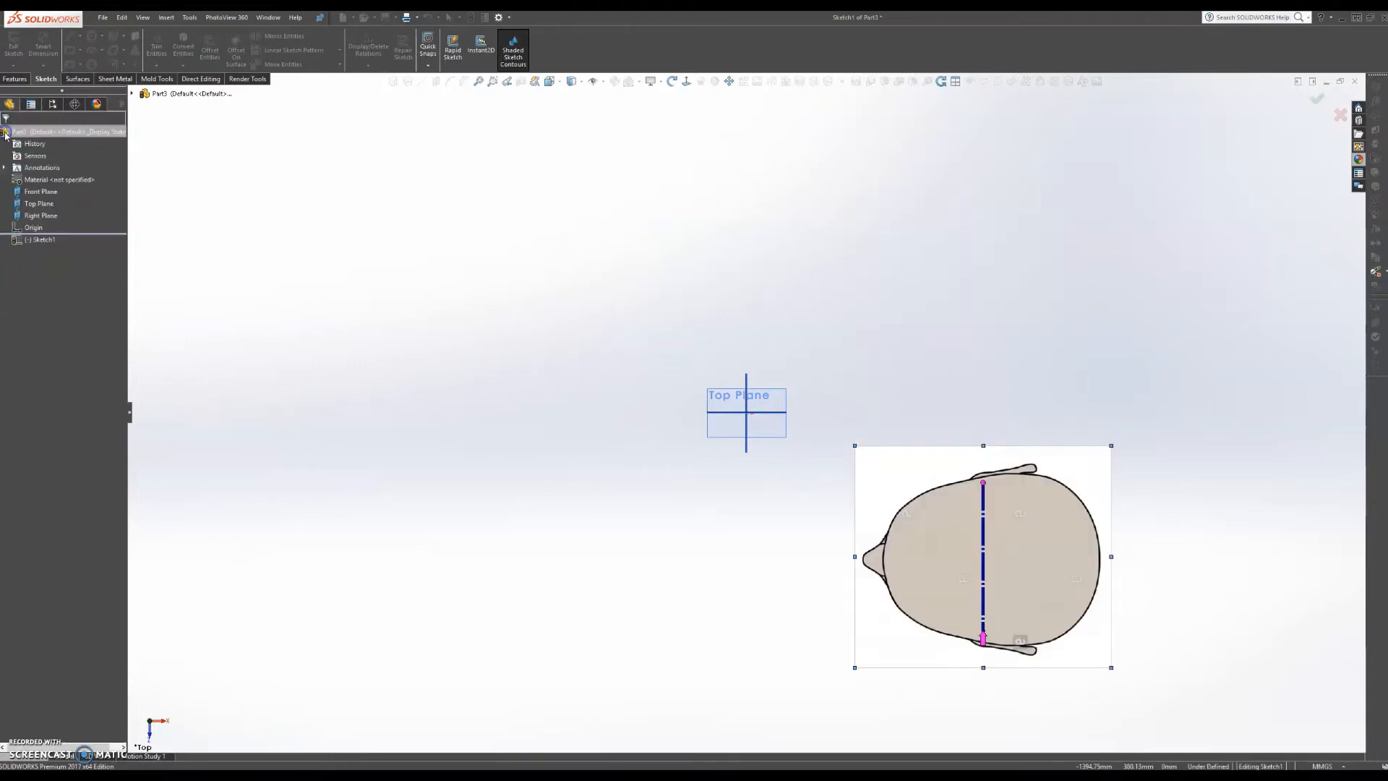
Step: Reposition the rotated head picture above and to the right of the origin, clear of the Top Plane outline, and accept its placement
left_click(932, 543)
mouse_move(936, 547)
left_mouse_down()
mouse_move(957, 226)
mouse_move(1013, 214)
mouse_move(1007, 235)
mouse_move(942, 282)
left_mouse_up()
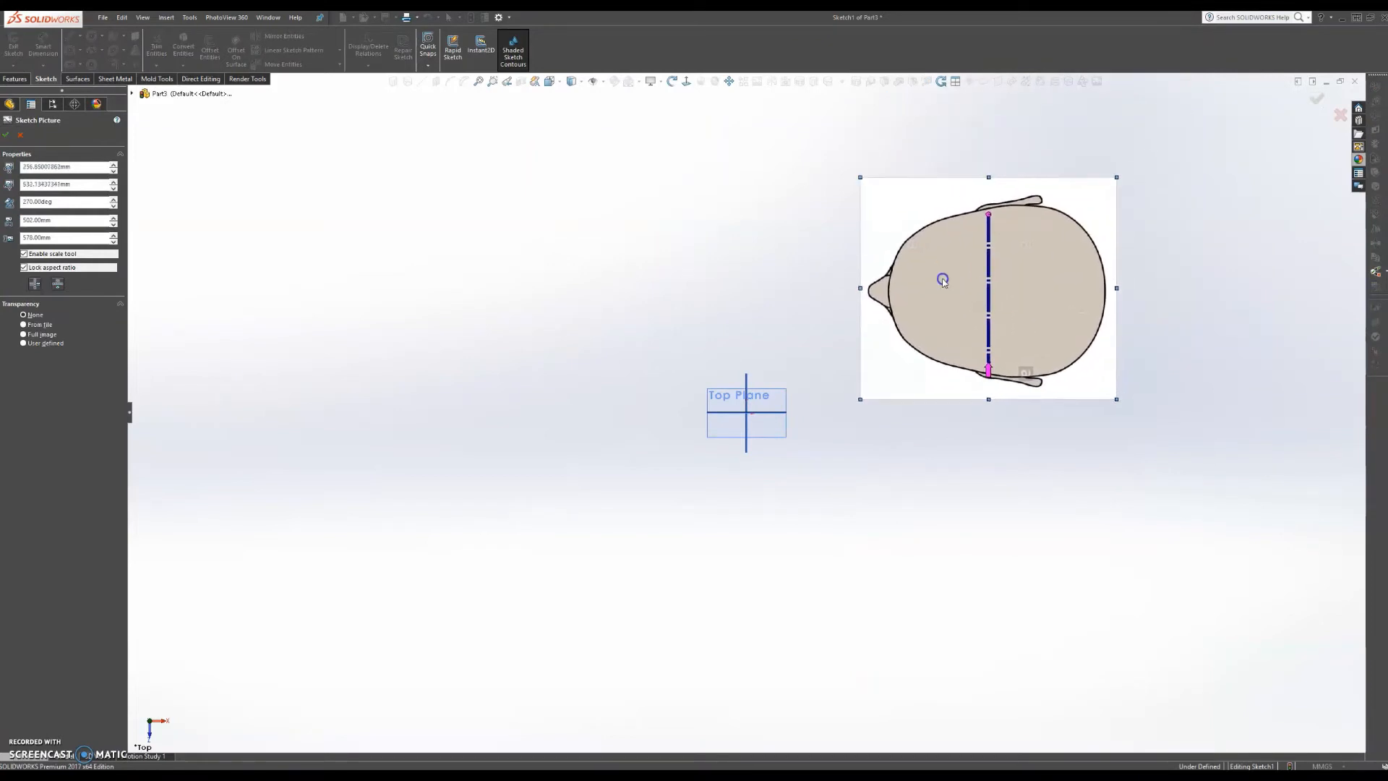
scroll(780, 397, "down", 5)
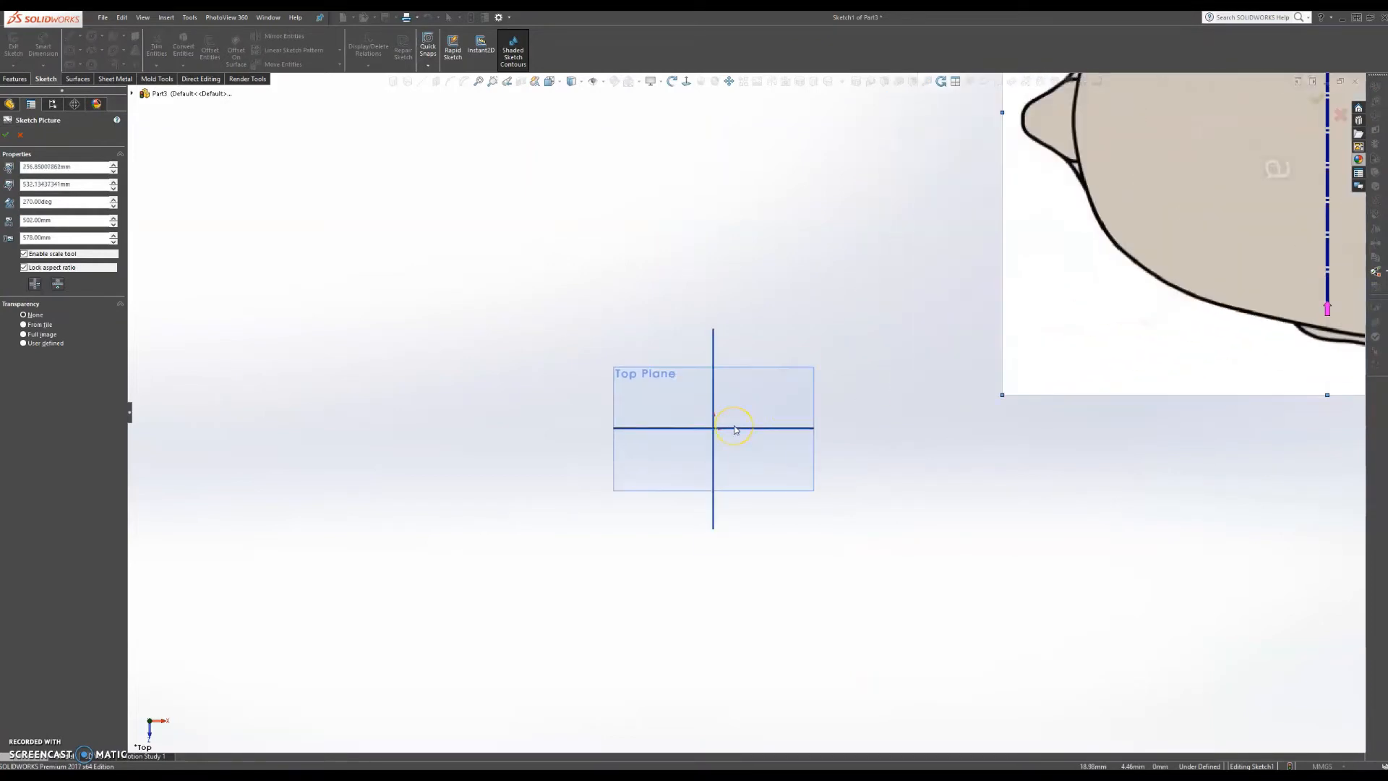
scroll(734, 430, "down", 3)
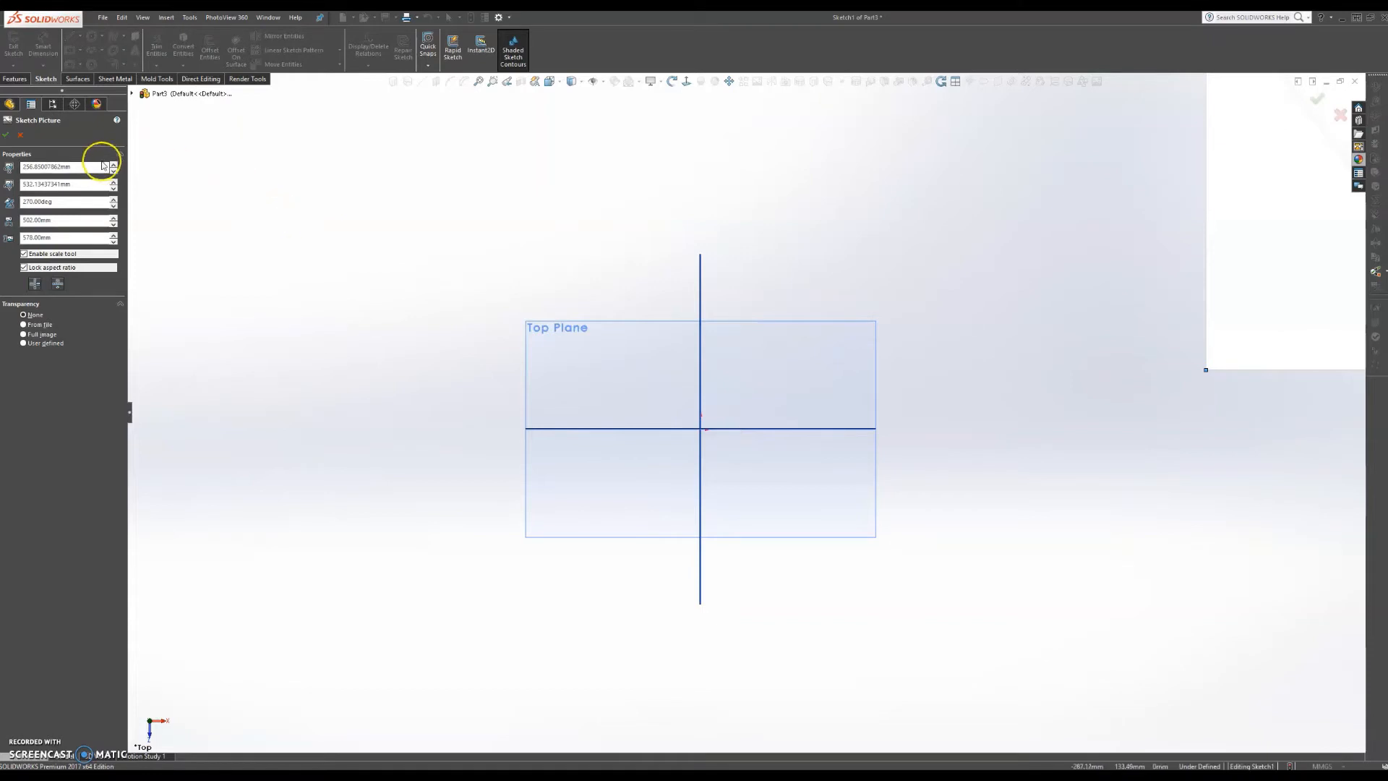
left_click(7, 136)
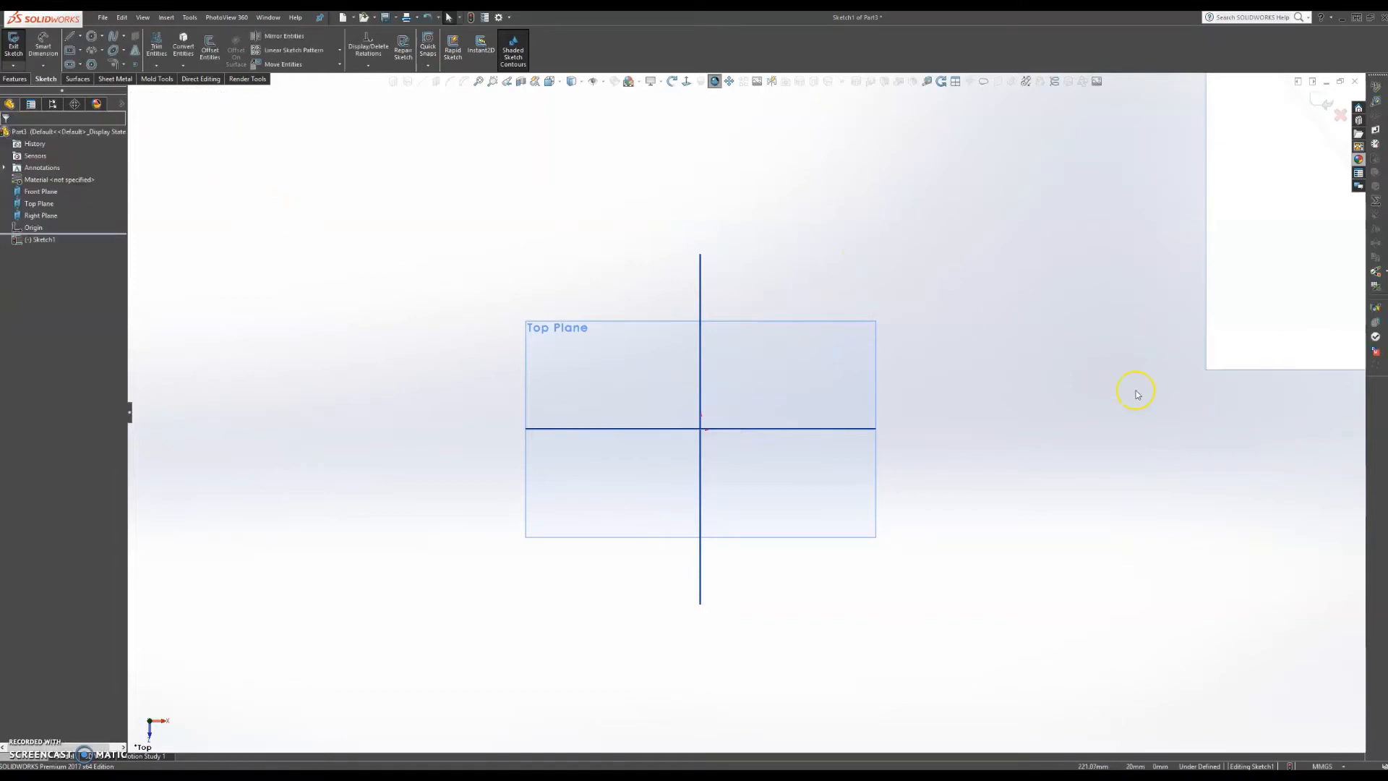
Step: Sketch a vertical midpoint line about 156 mm long, centred on the origin
scroll(1137, 390, "up", 5)
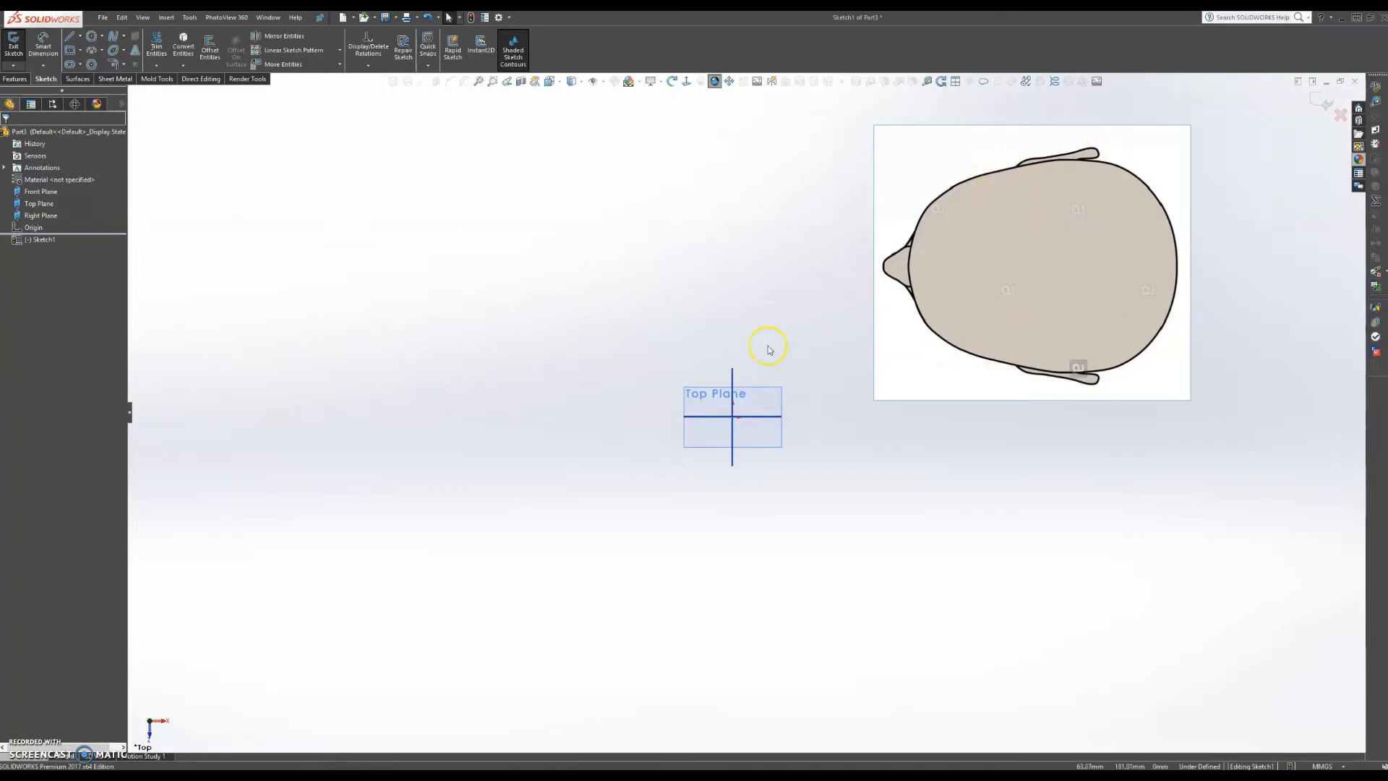
scroll(765, 354, "down", 6)
scroll(749, 481, "down", 1)
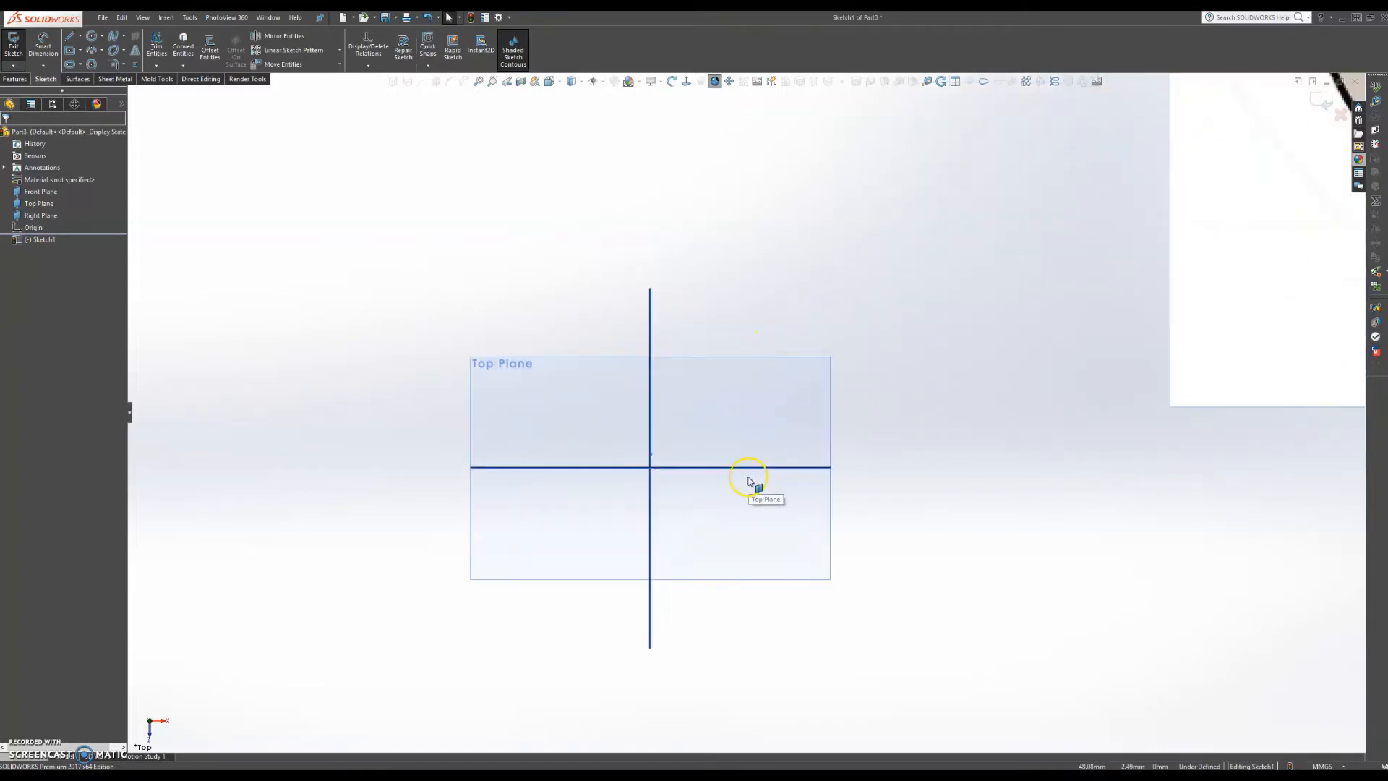
left_click(81, 40)
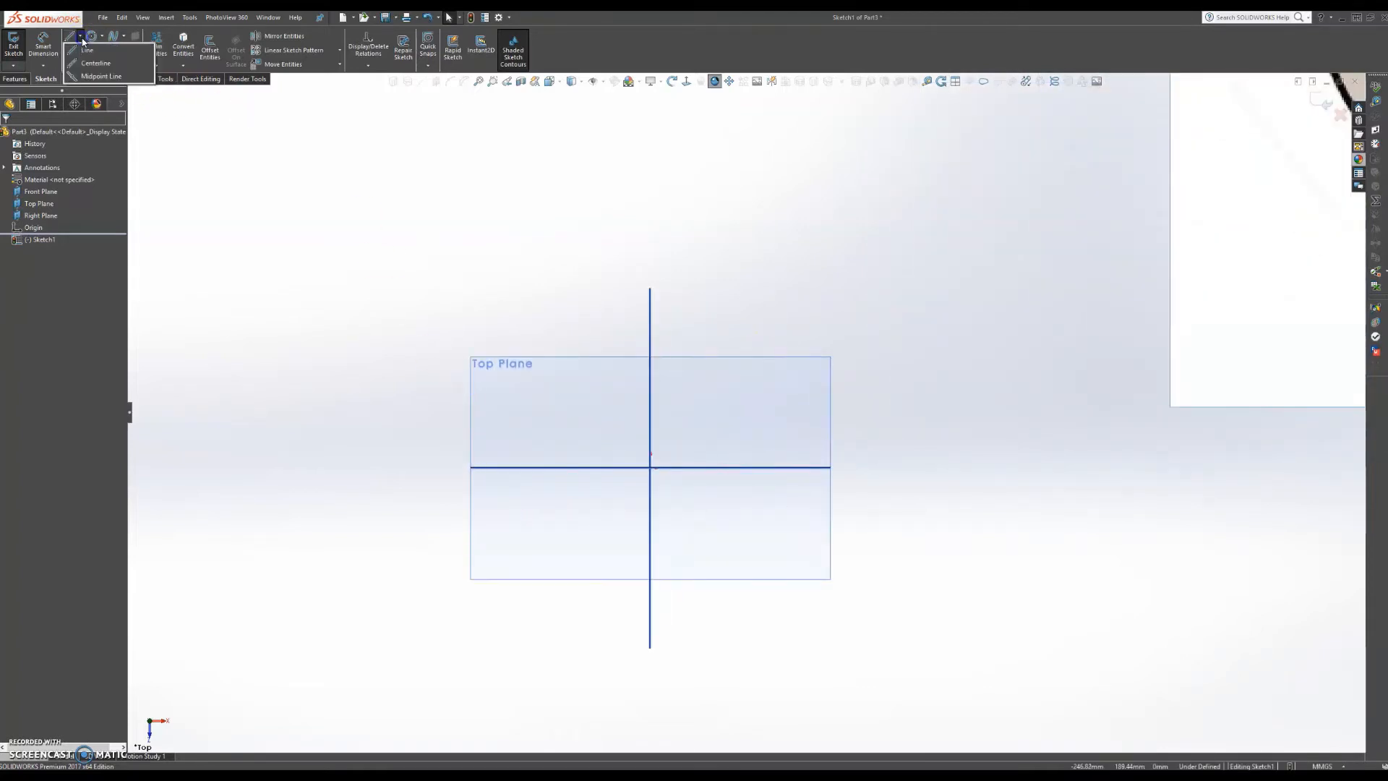
left_click(99, 76)
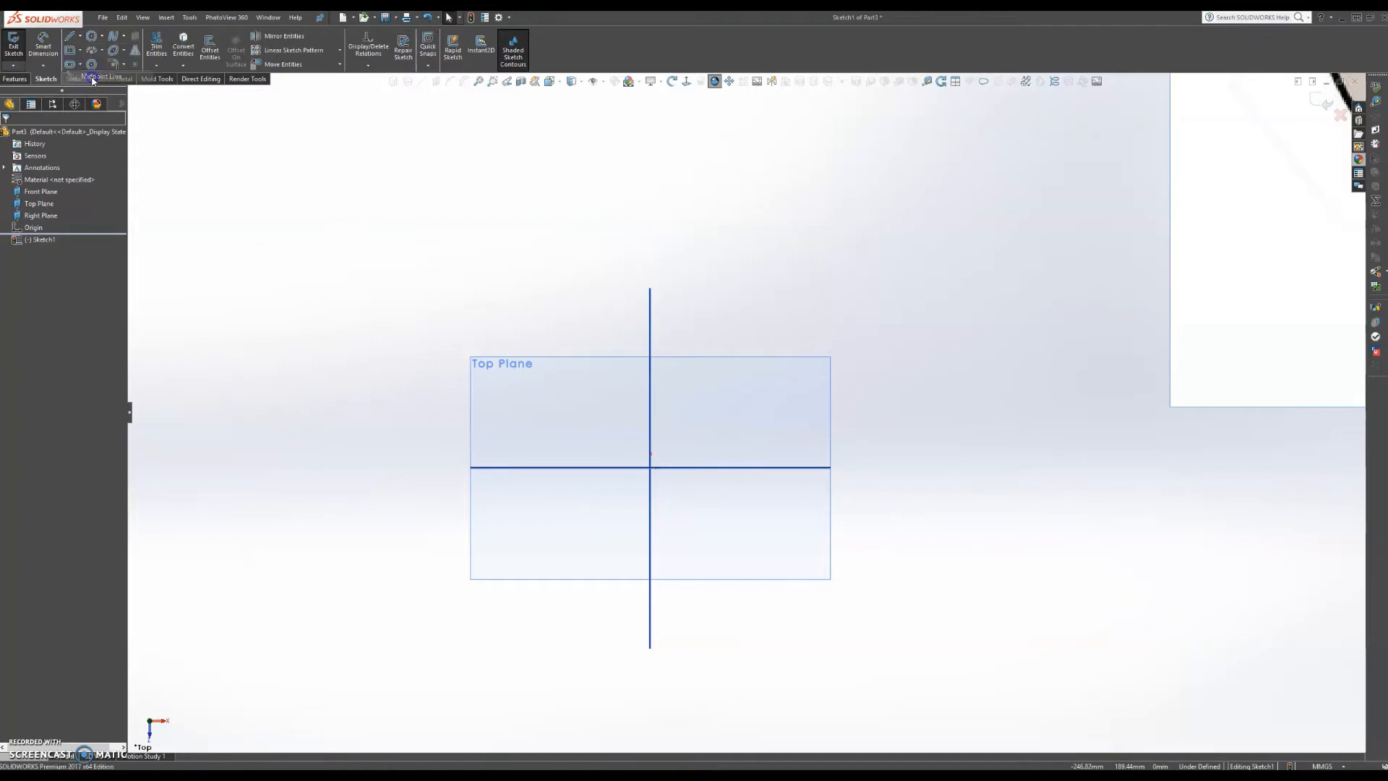
left_click(650, 468)
left_click(701, 561)
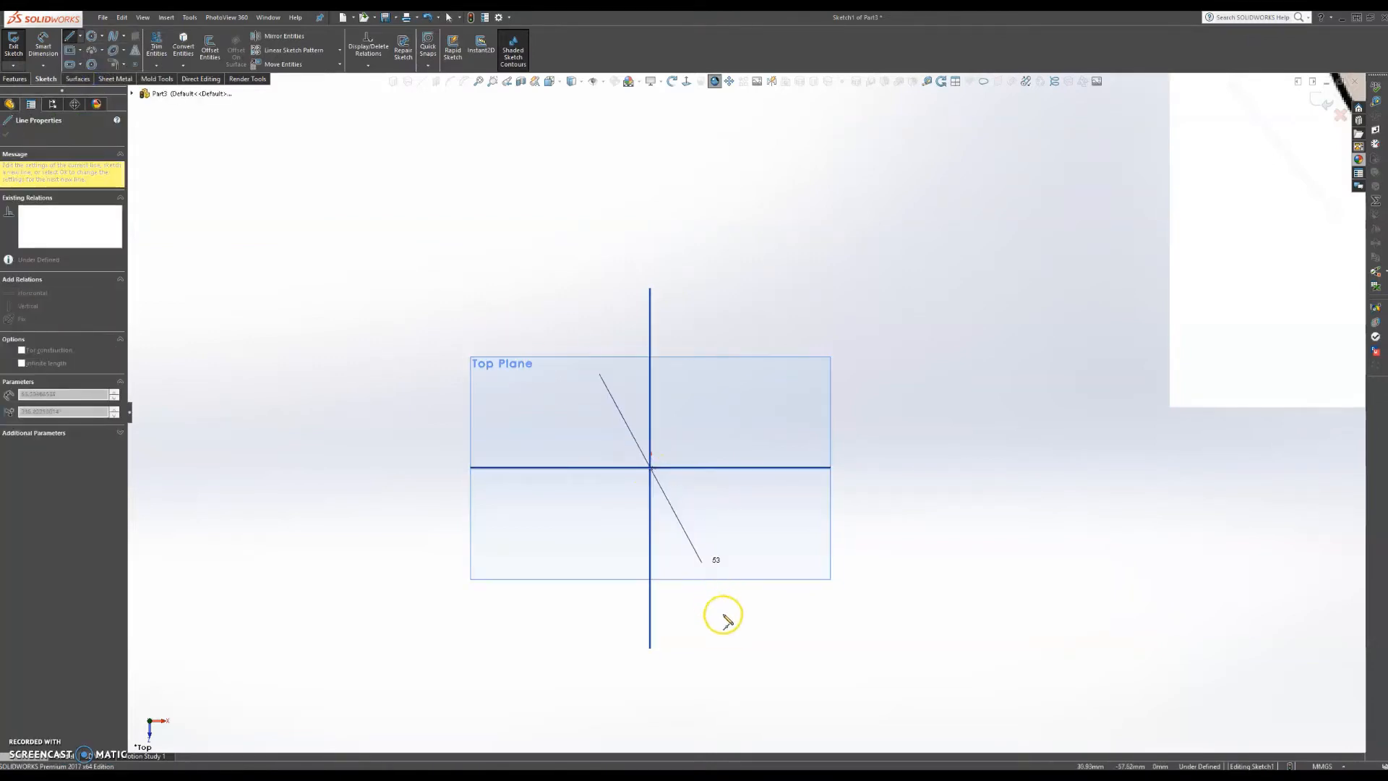
left_click(652, 628)
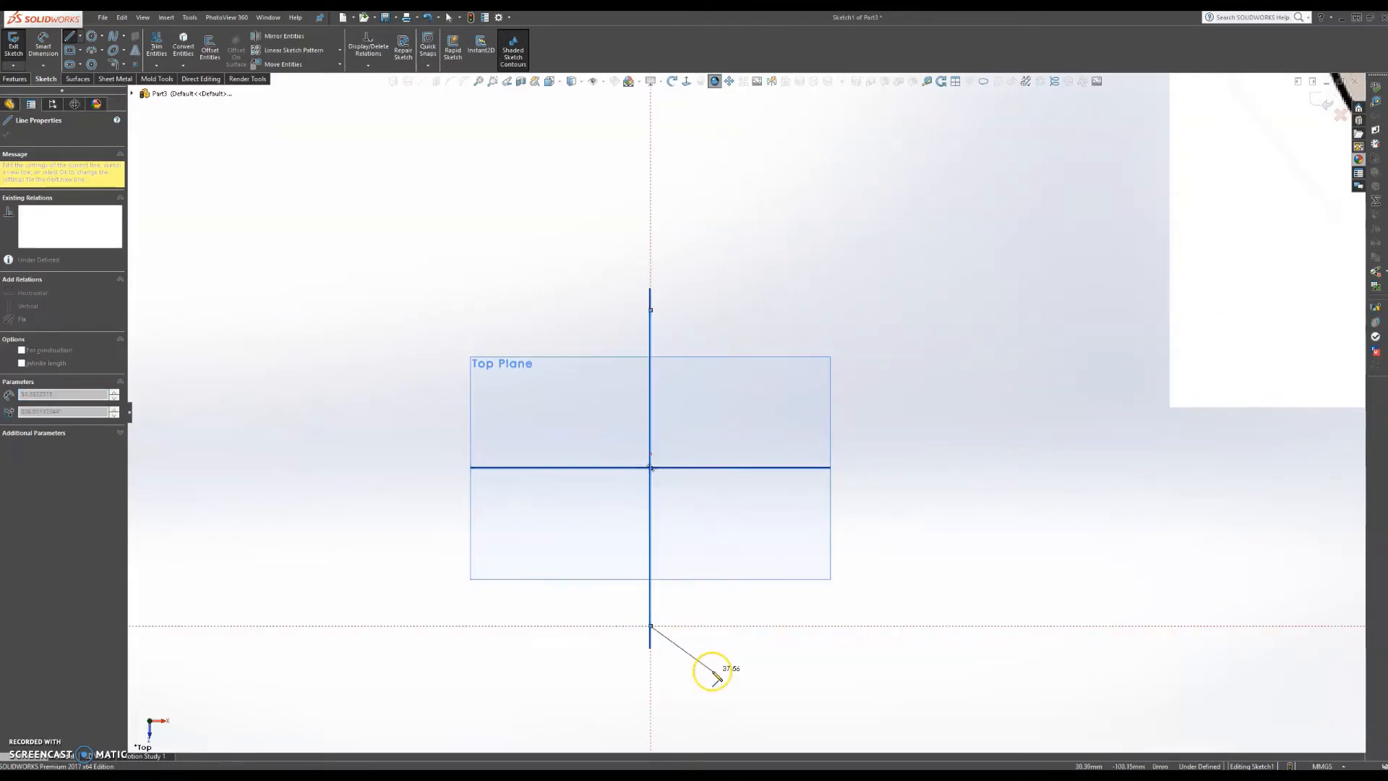
key("Escape")
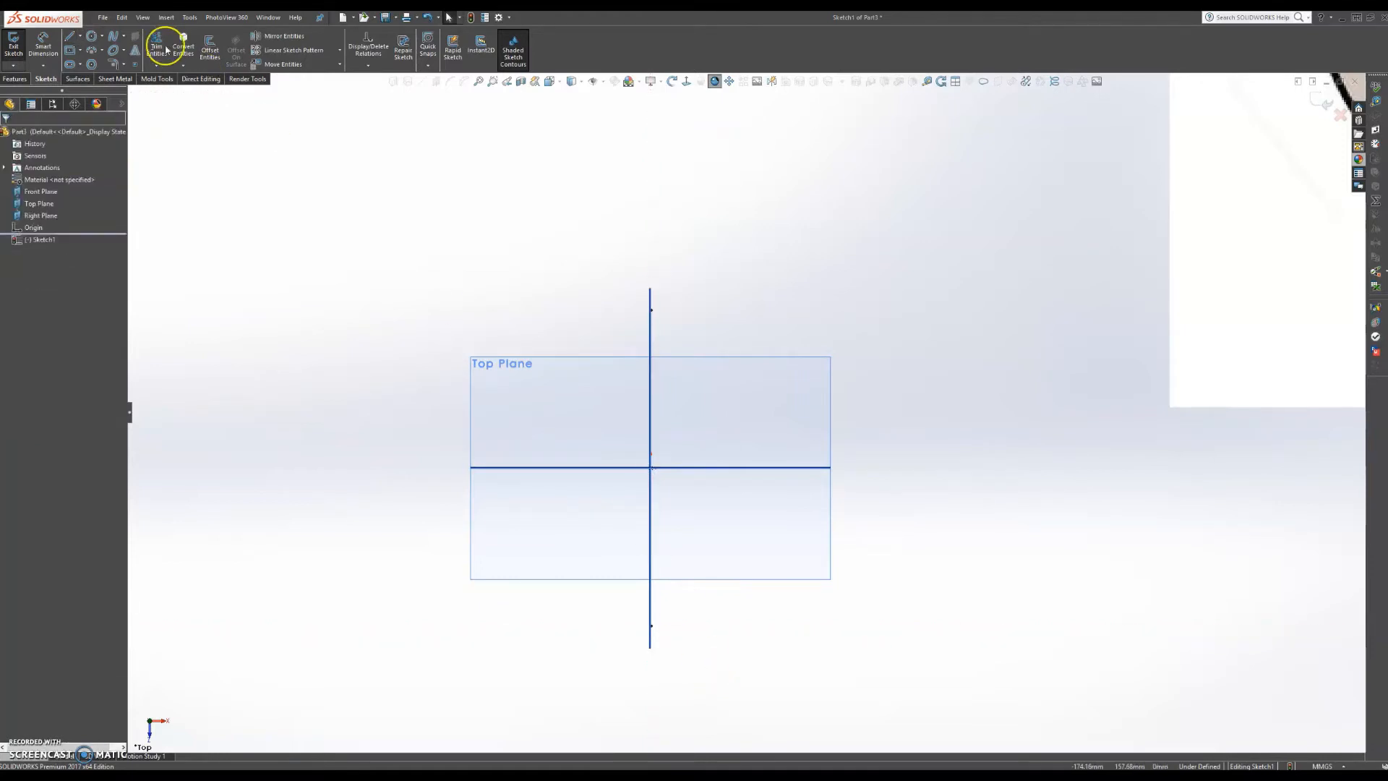
Step: Dimension the vertical line's length and set it to 150 mm
left_click(649, 389)
left_click(441, 402)
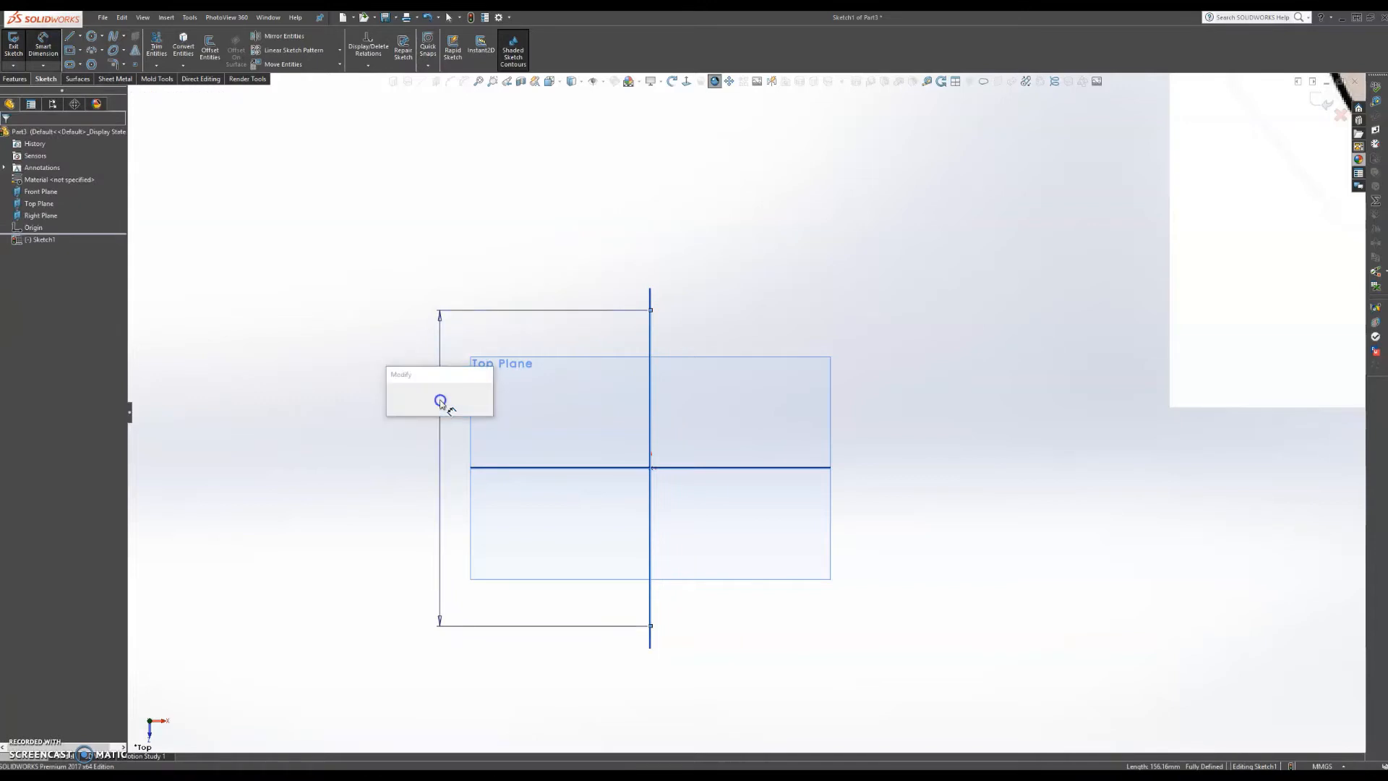
type("1")
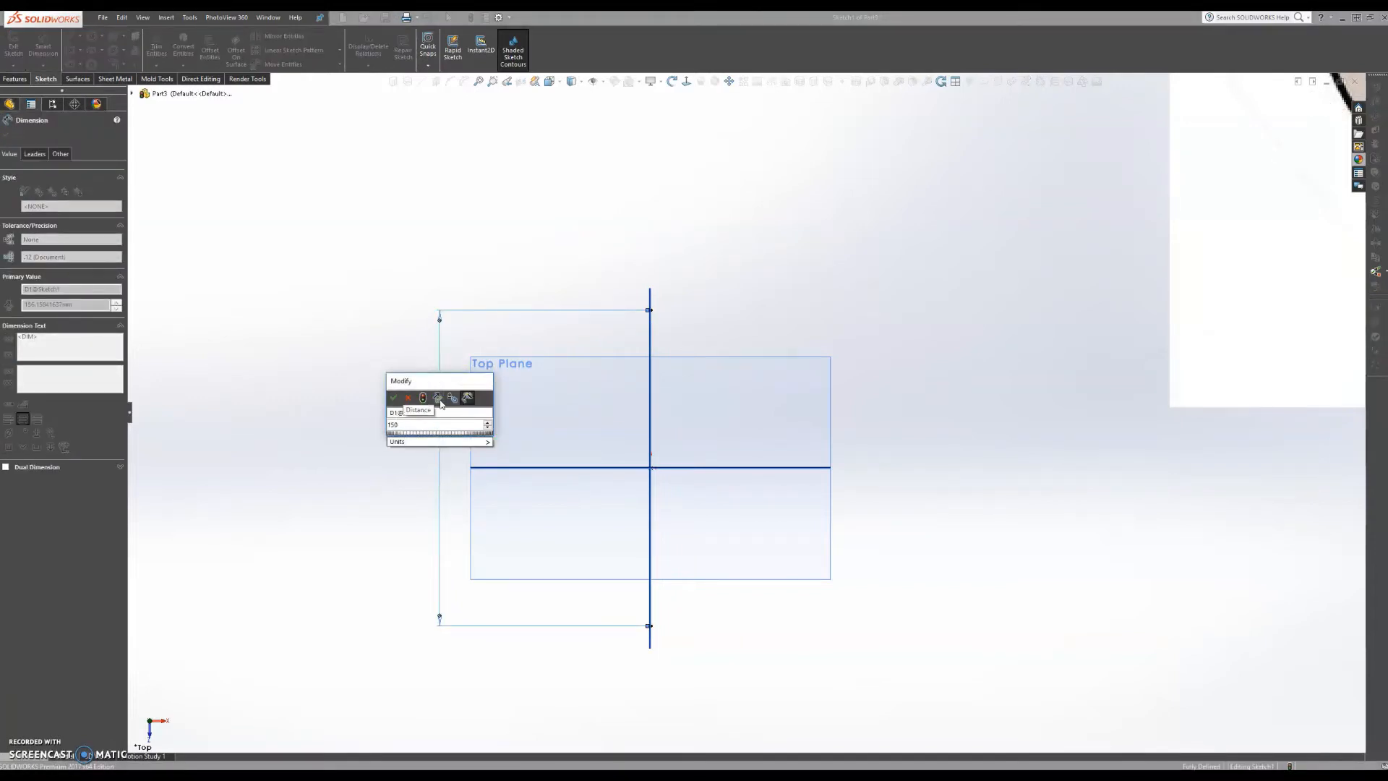
type("50")
left_click(392, 400)
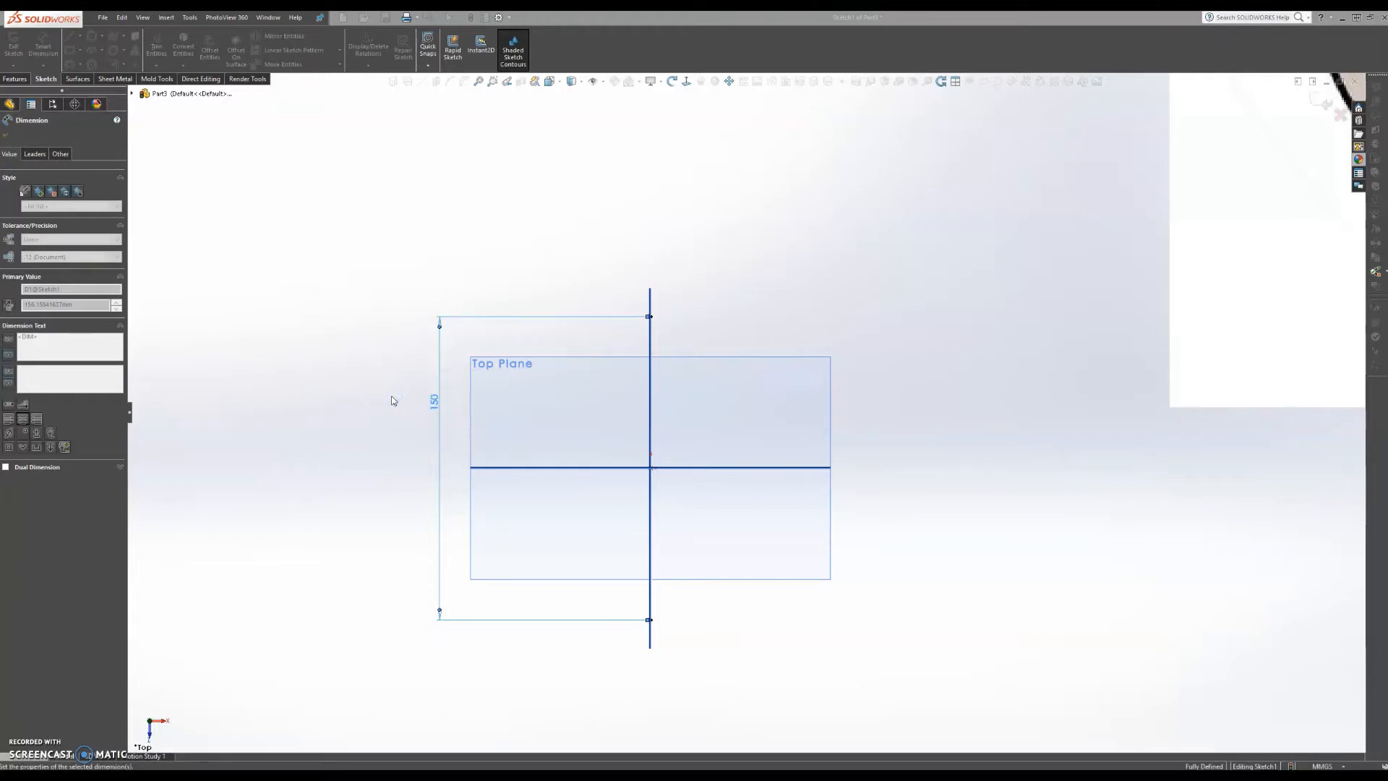
Step: Reopen the head picture's properties and shrink it with the aspect ratio locked to about 329 mm by 378 mm
scroll(971, 446, "up", 8)
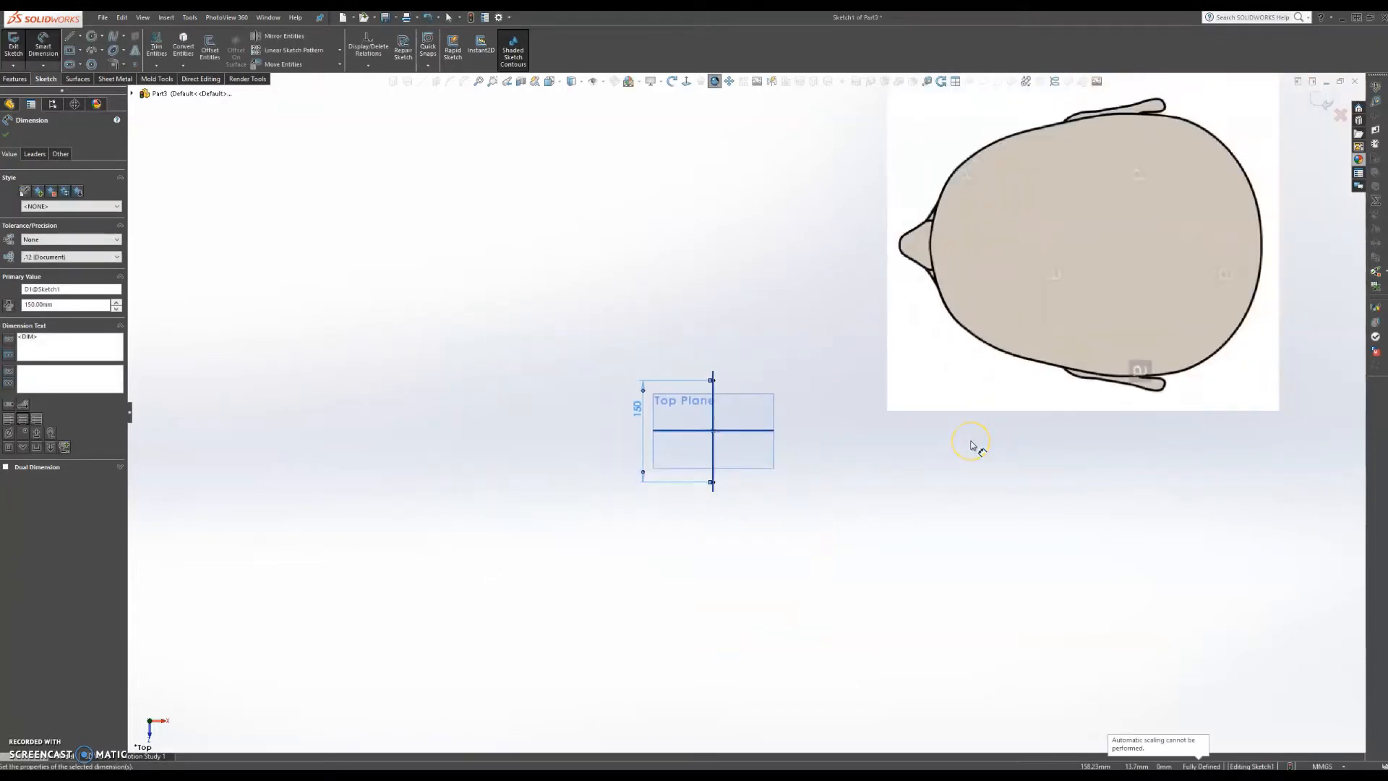
scroll(969, 348, "down", 2)
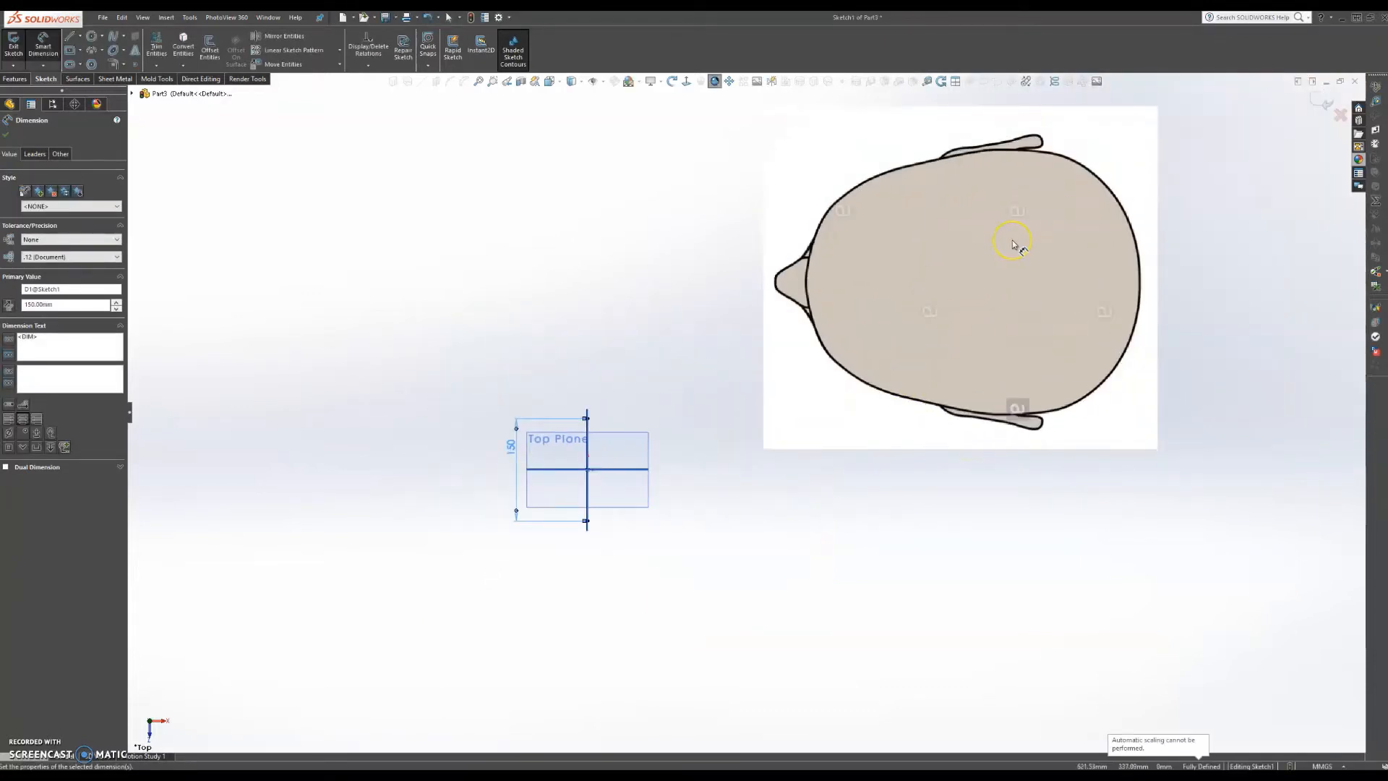
left_click(1014, 241)
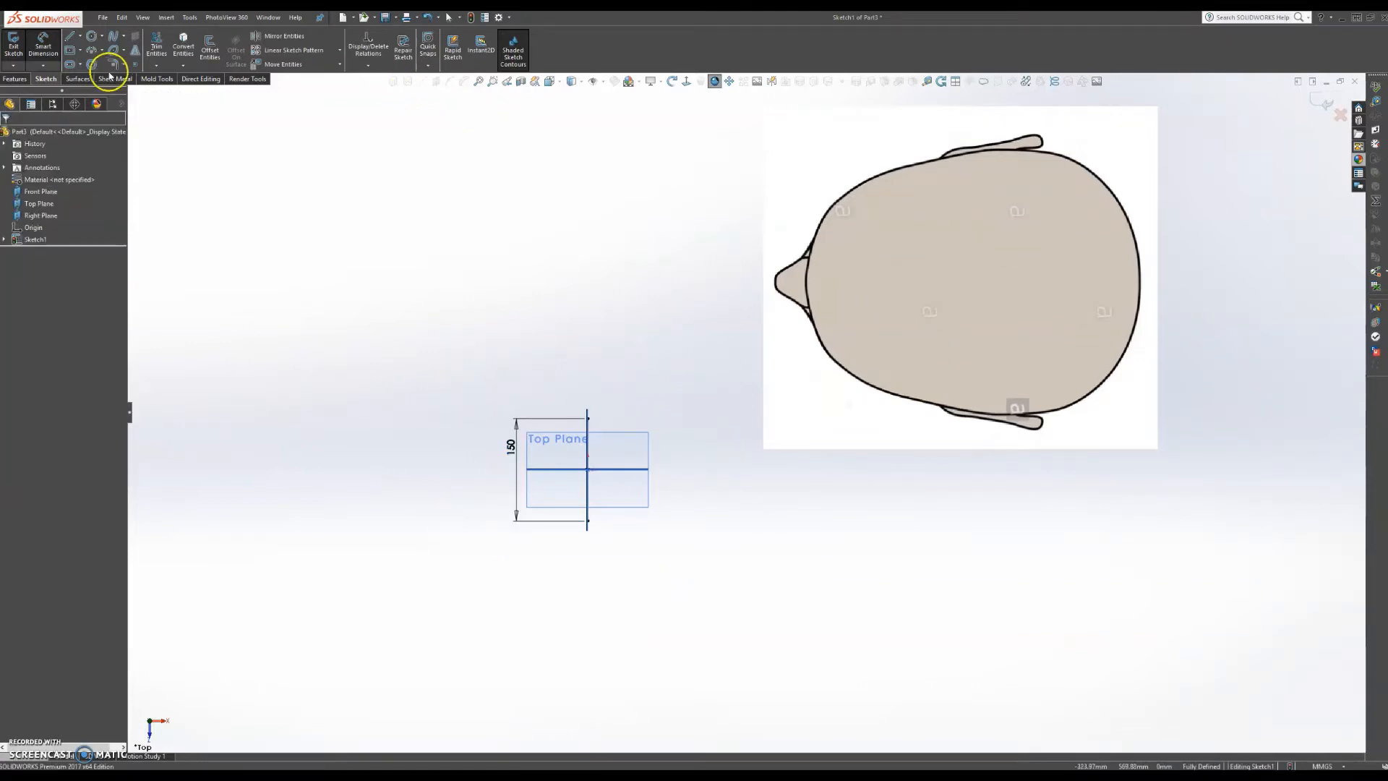
left_click(884, 158)
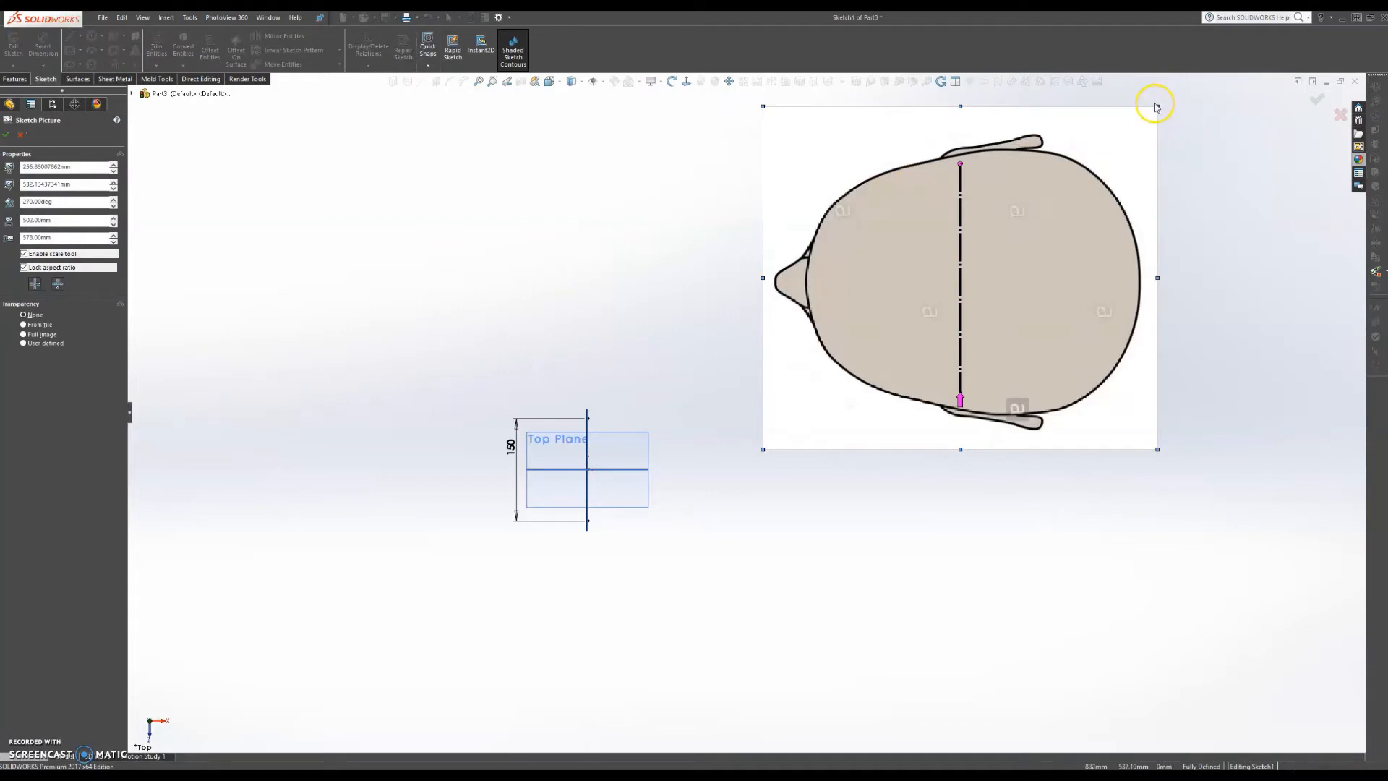
mouse_move(1156, 105)
left_mouse_down()
mouse_move(1097, 130)
mouse_move(911, 279)
mouse_move(1044, 202)
mouse_move(901, 328)
mouse_move(1072, 199)
mouse_move(991, 270)
mouse_move(1018, 248)
left_mouse_up()
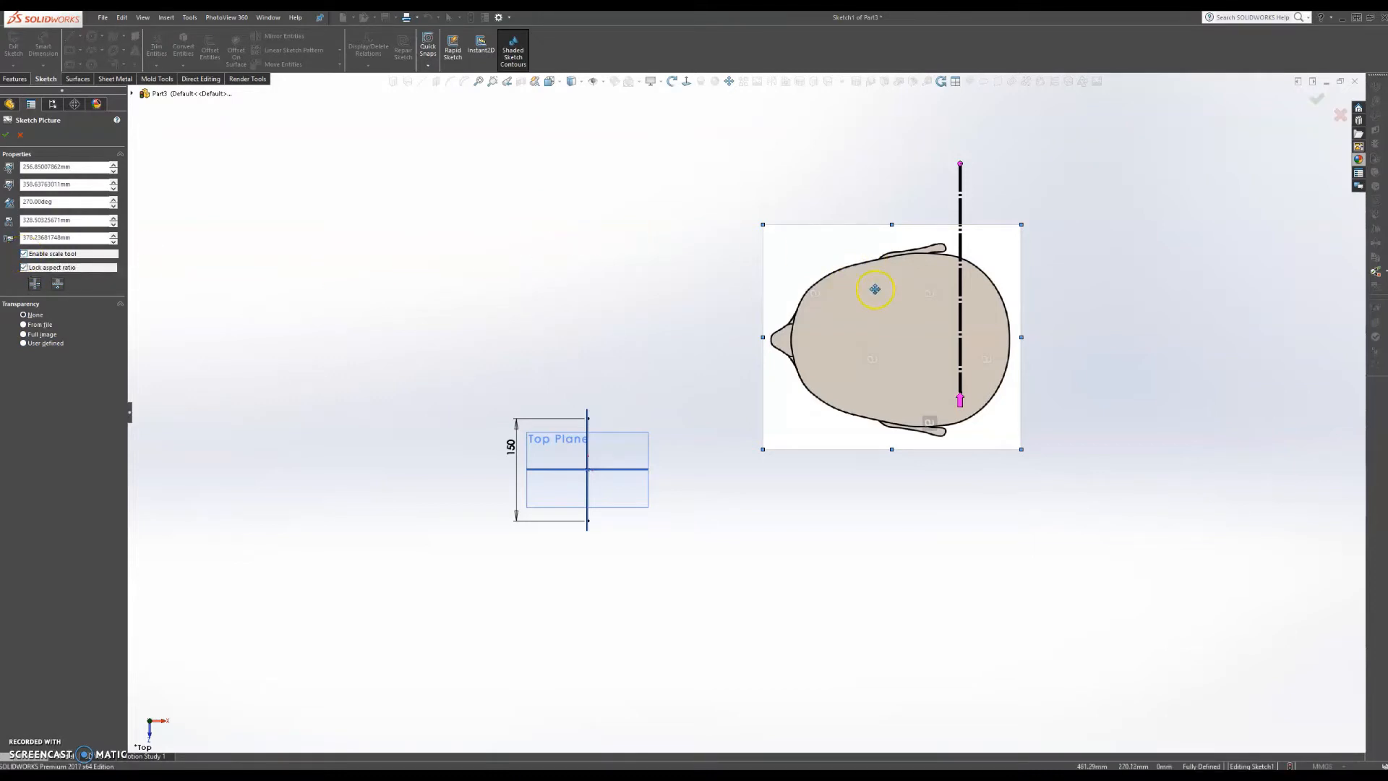
Step: Unlock the head picture's aspect ratio and stretch it into a longer, narrower shape
left_click(24, 268)
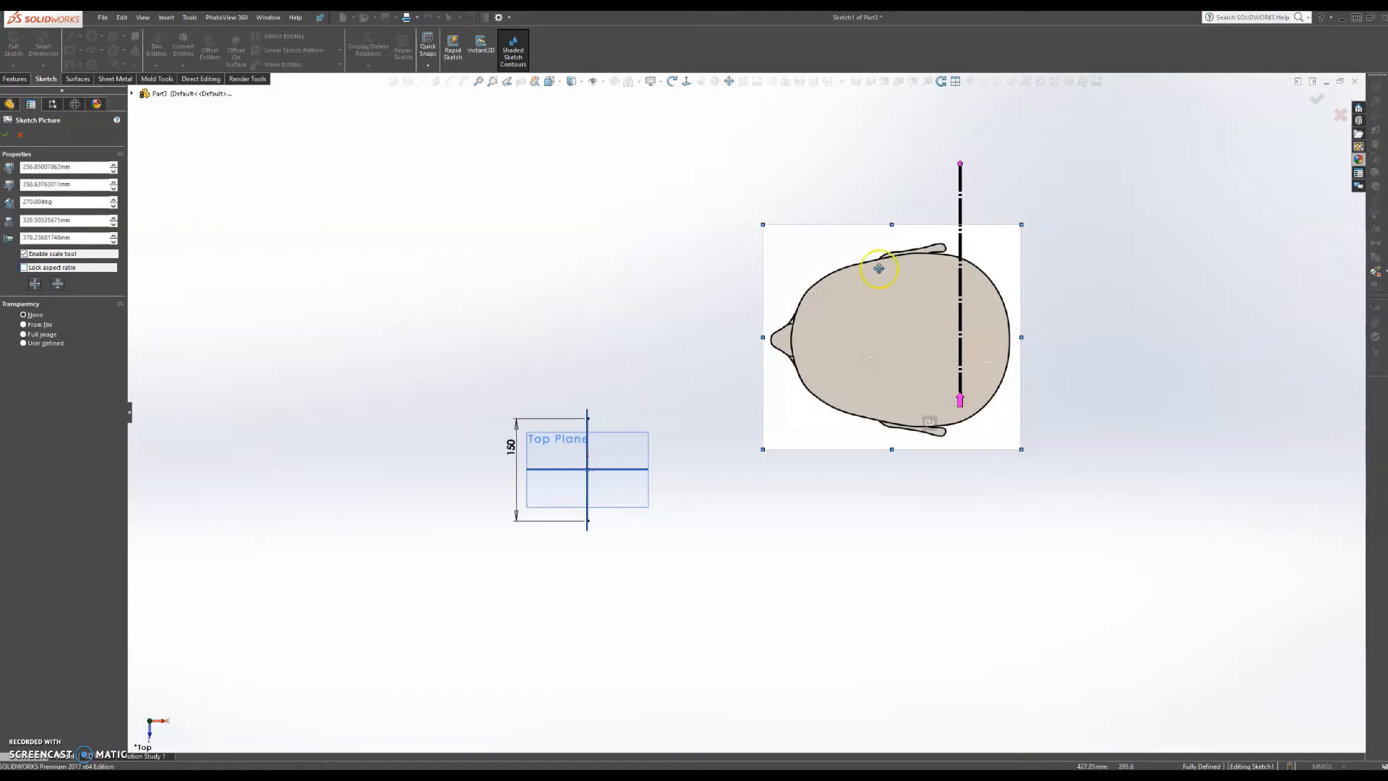
mouse_move(1022, 224)
left_mouse_down()
mouse_move(986, 248)
mouse_move(1019, 344)
mouse_move(982, 208)
mouse_move(1052, 316)
mouse_move(948, 232)
mouse_move(1013, 331)
mouse_move(1060, 241)
mouse_move(900, 280)
mouse_move(1103, 276)
left_mouse_up()
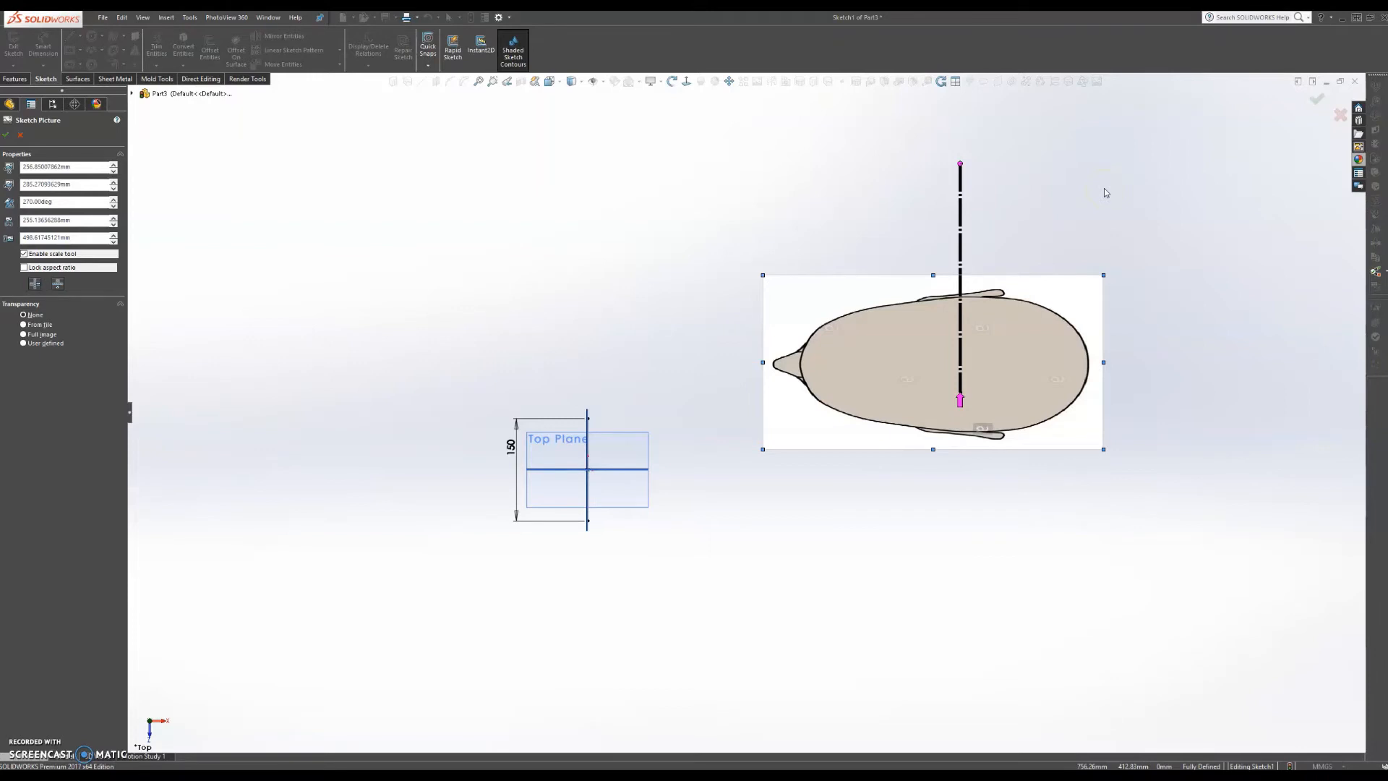
Step: Accept the picture's properties and undo the stretching and the earlier shrinking of the head picture
left_click(21, 136)
key("ctrl+z")
key("ctrl+z")
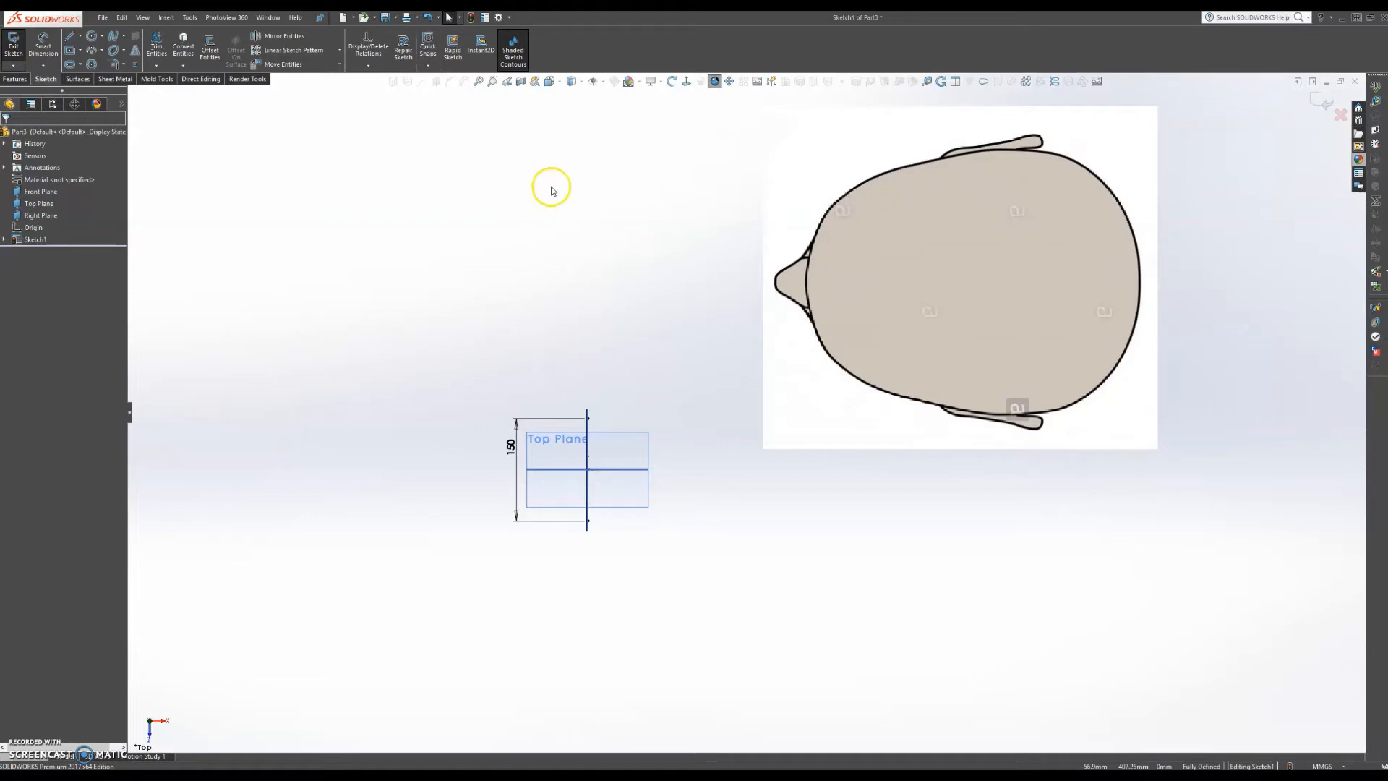
Step: Reopen the head picture's properties and shrink it with the aspect ratio locked to about 165 mm by 190 mm
left_click(1026, 232)
scroll(1096, 189, "up", 1)
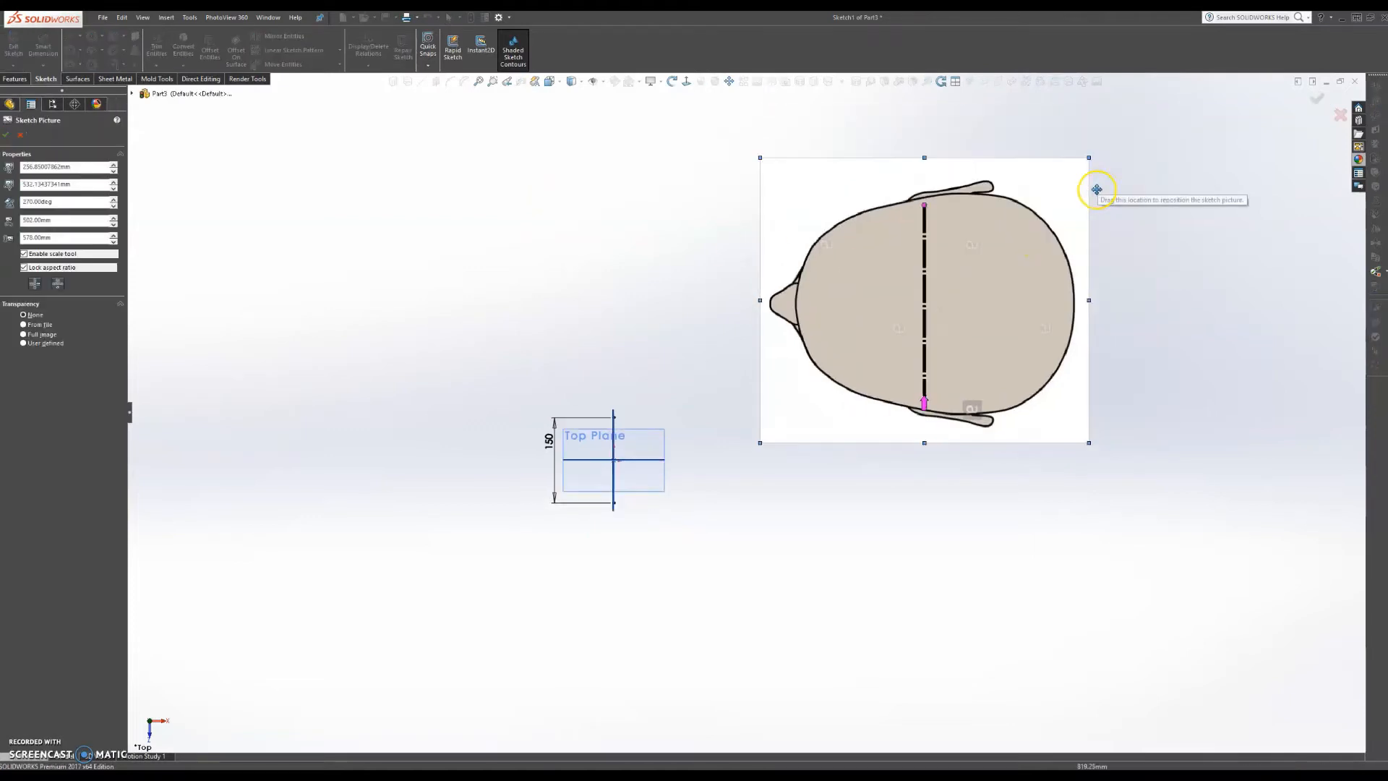
mouse_move(1080, 160)
left_mouse_down()
mouse_move(905, 253)
mouse_move(904, 309)
mouse_move(867, 347)
left_mouse_up()
Step: Move the head picture over the origin so the 150 mm line crosses the front half of the head
mouse_move(779, 398)
left_mouse_down()
mouse_move(668, 471)
mouse_move(704, 459)
left_mouse_up()
scroll(622, 467, "down", 6)
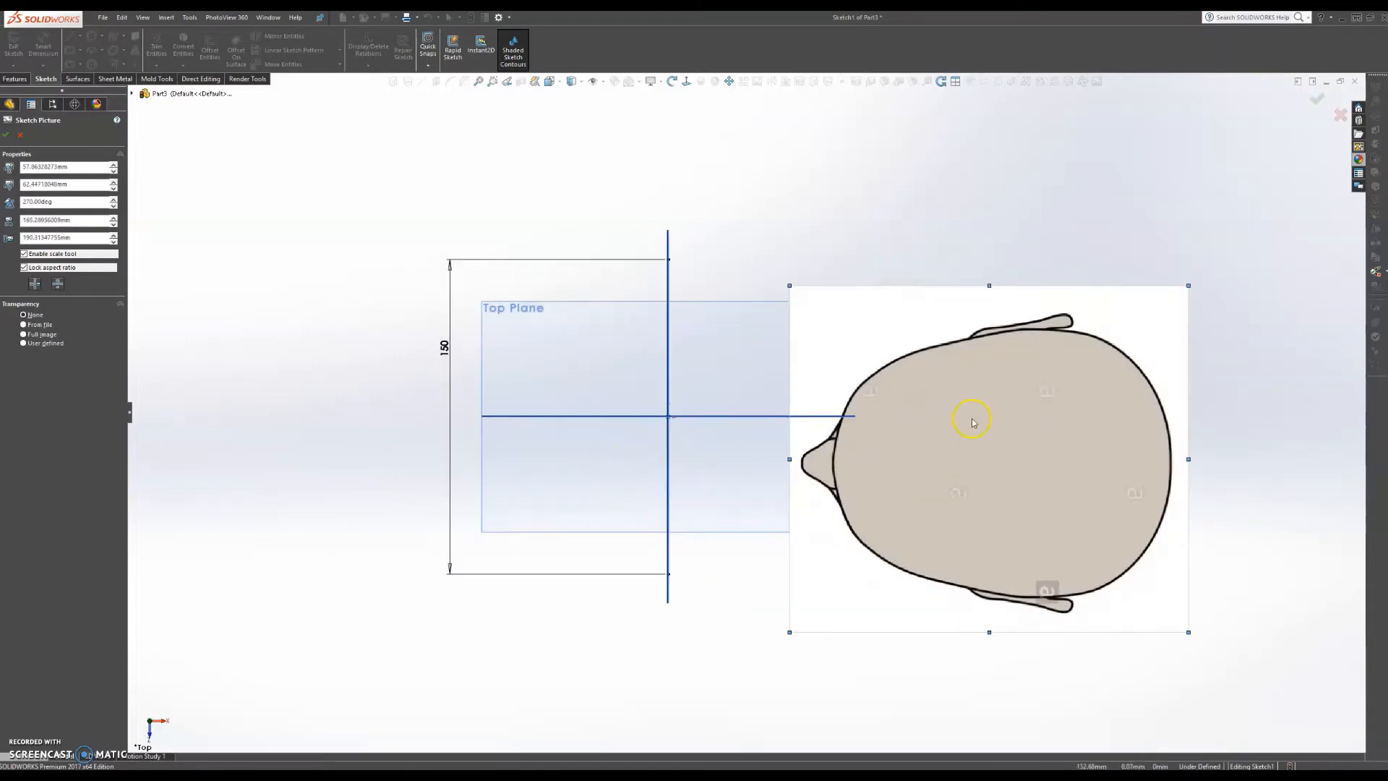
mouse_move(908, 471)
left_mouse_down()
mouse_move(883, 394)
mouse_move(811, 392)
left_mouse_up()
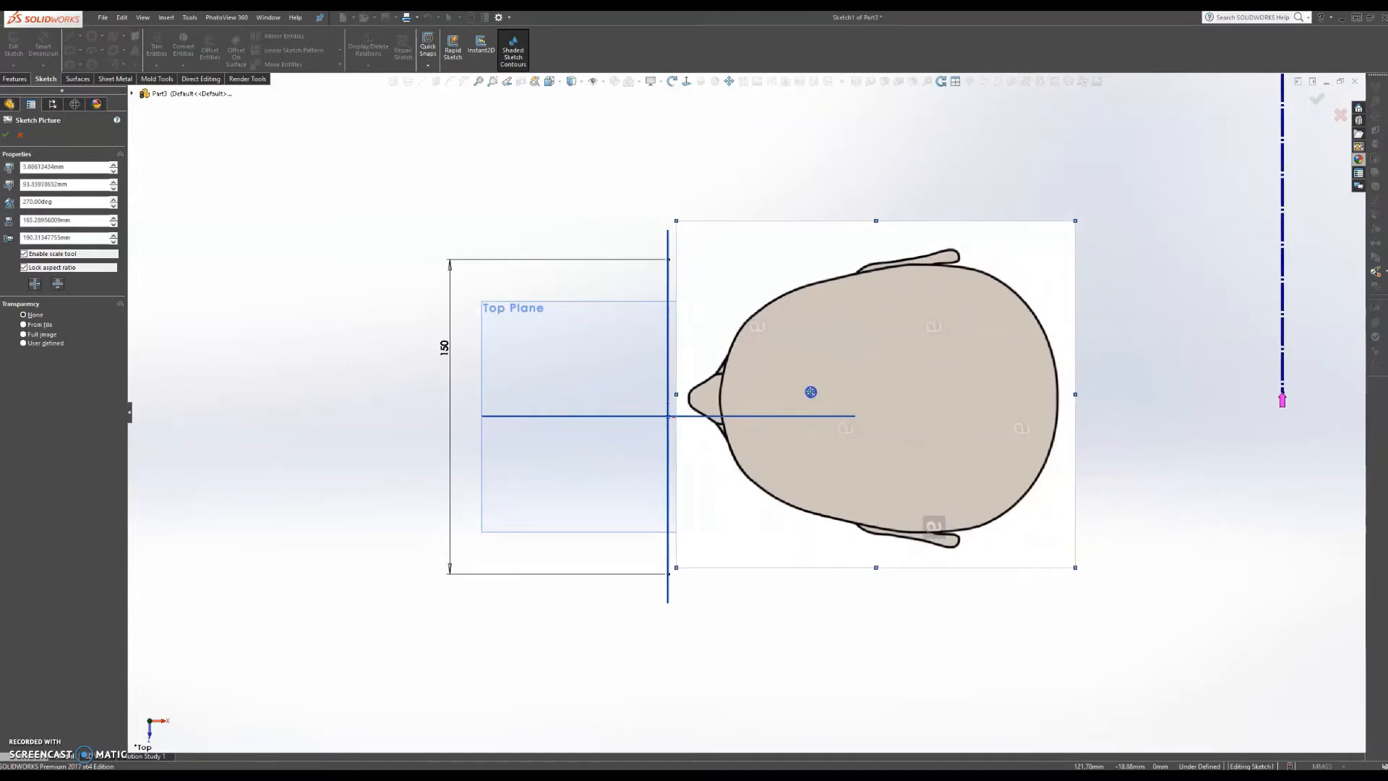
scroll(814, 391, "down", 3)
left_click_drag(899, 341, 661, 366)
left_click(597, 204)
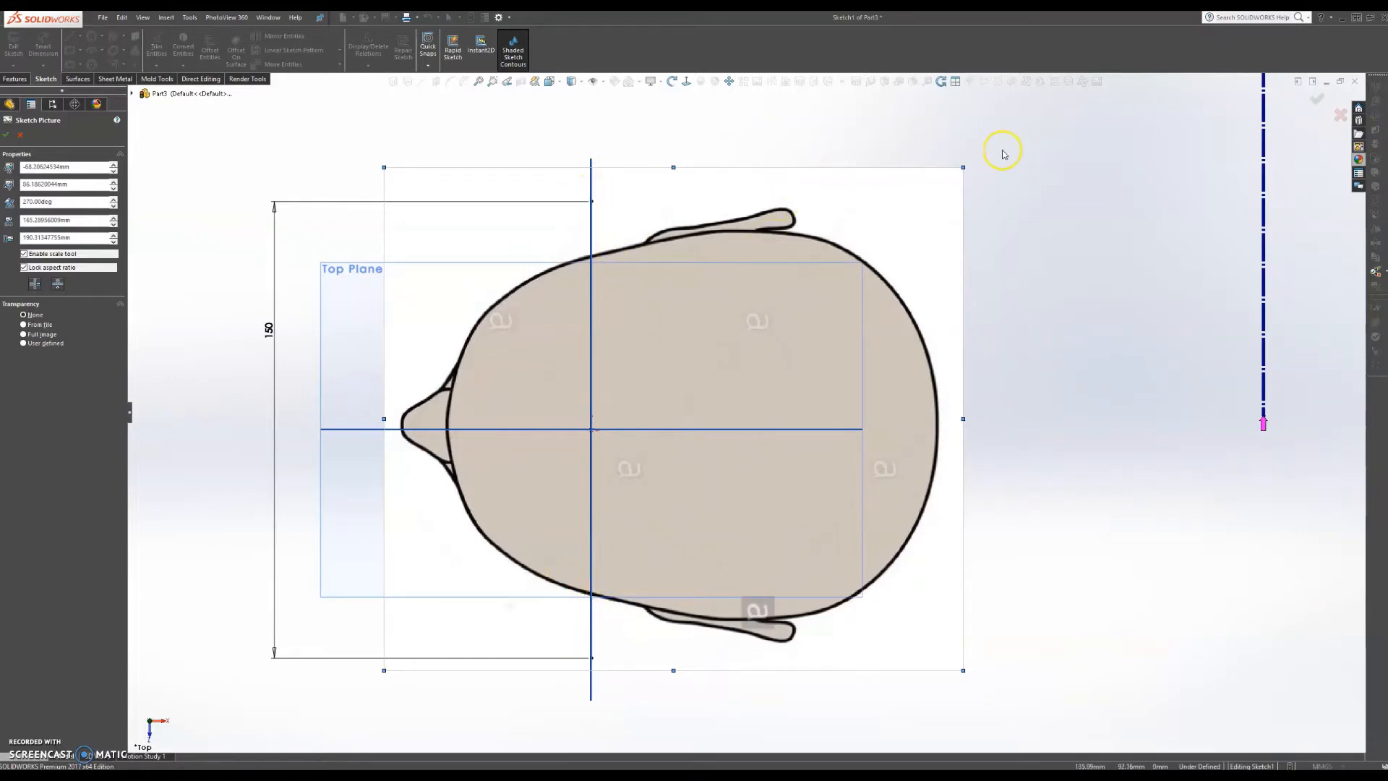
Step: Enlarge the head picture to about 215 mm by 247 mm and recentre it on the origin
left_click_drag(965, 168, 1060, 80)
left_click_drag(858, 271, 830, 295)
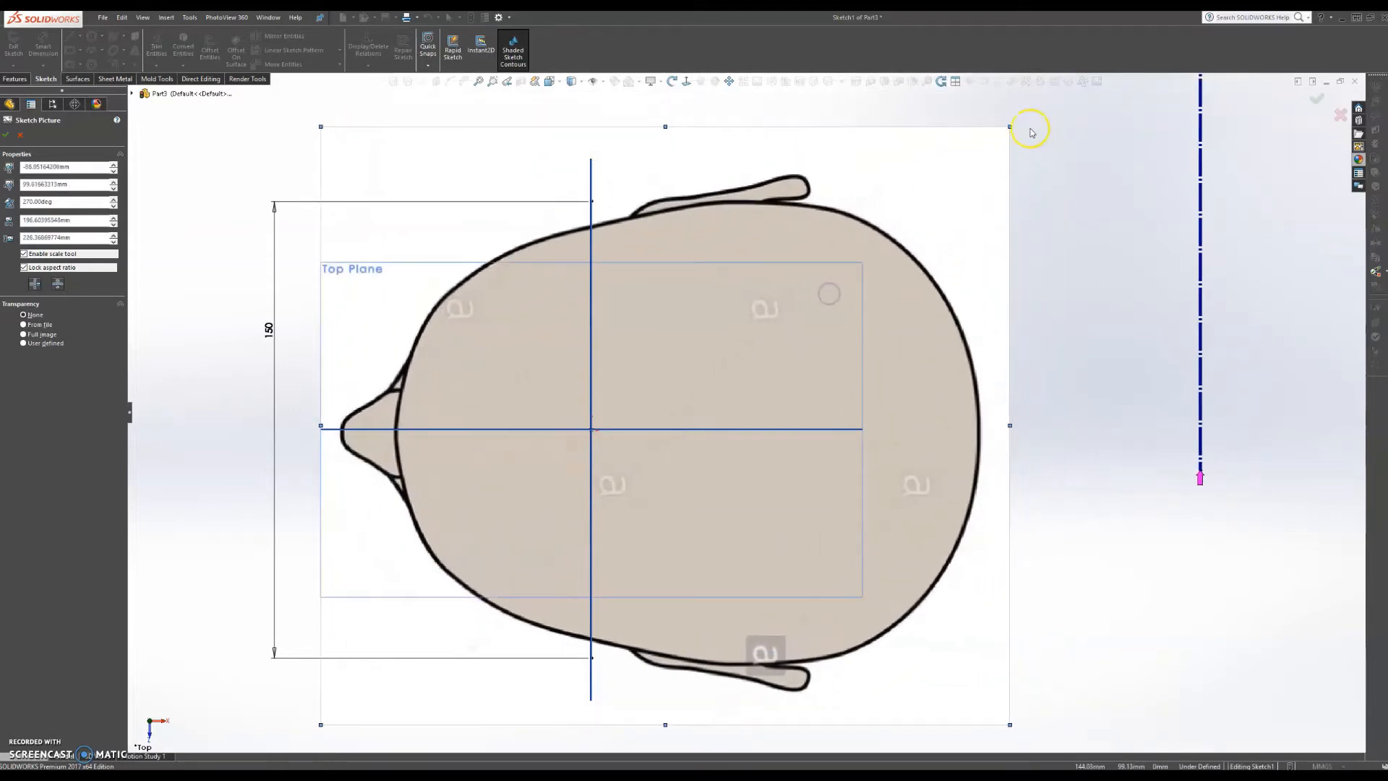
left_click_drag(1011, 128, 1072, 73)
mouse_move(855, 264)
left_mouse_down()
mouse_move(855, 301)
mouse_move(818, 293)
left_mouse_up()
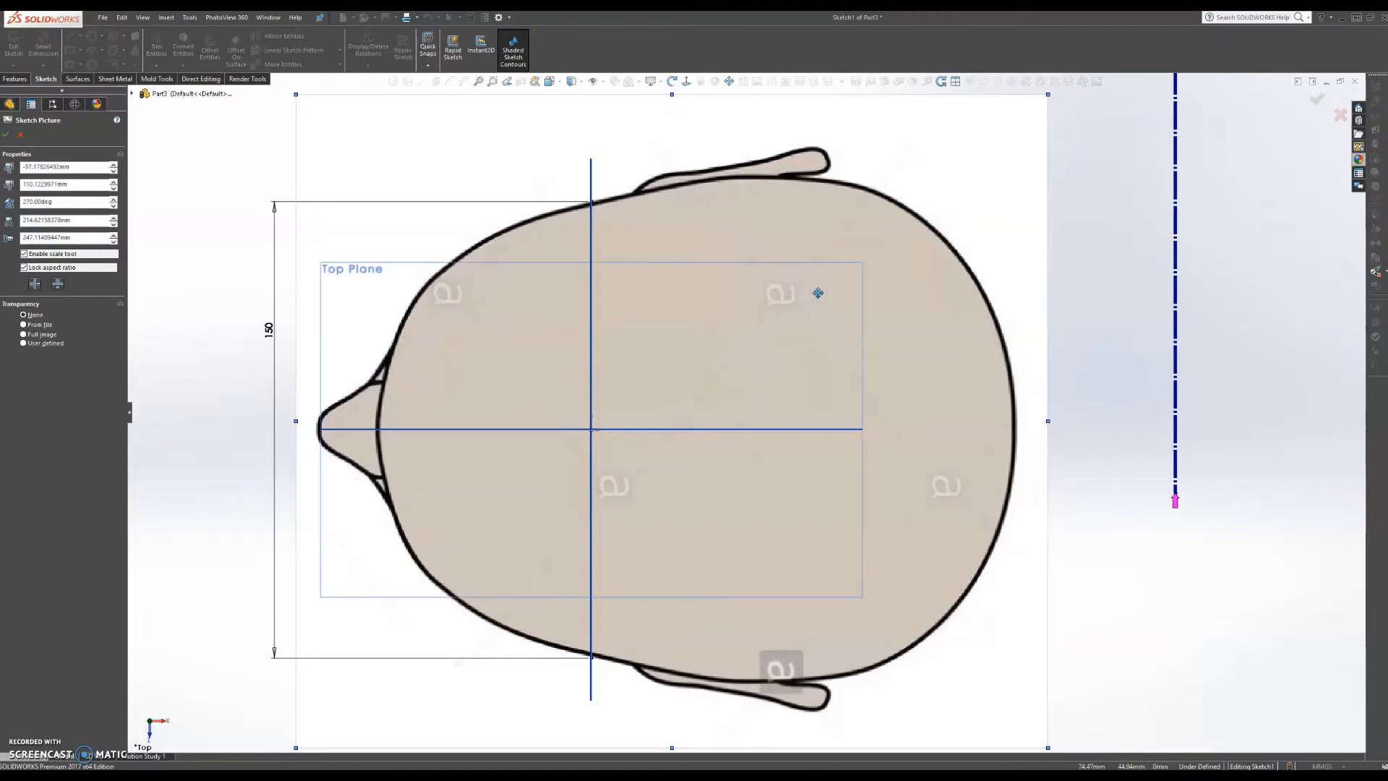
Step: Fine-tune the head picture to about 213 mm by 245.5 mm so its outline meets the 150 mm line's ends, and accept it
left_click_drag(1044, 96, 1035, 103)
left_click_drag(920, 229, 916, 229)
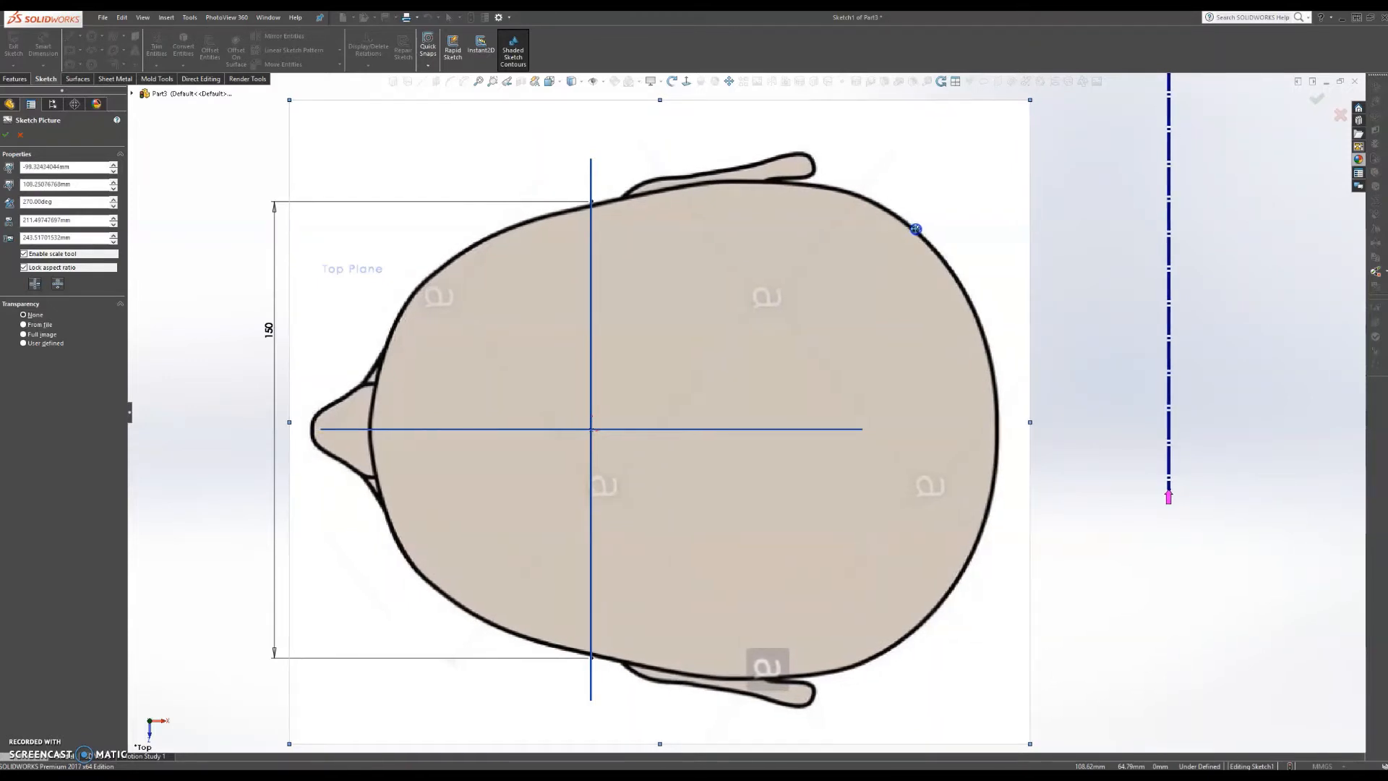
left_click_drag(1031, 99, 1039, 98)
left_click_drag(951, 210, 955, 212)
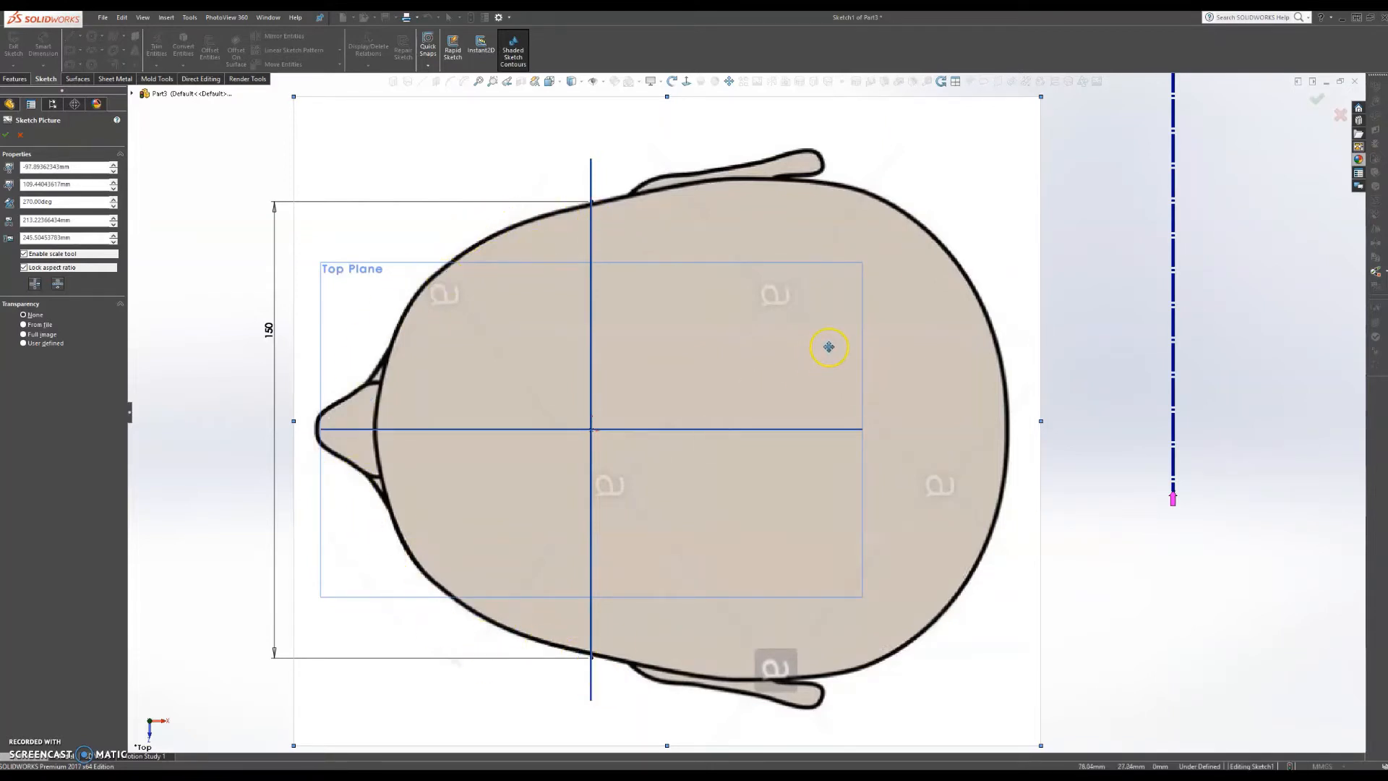
key("f")
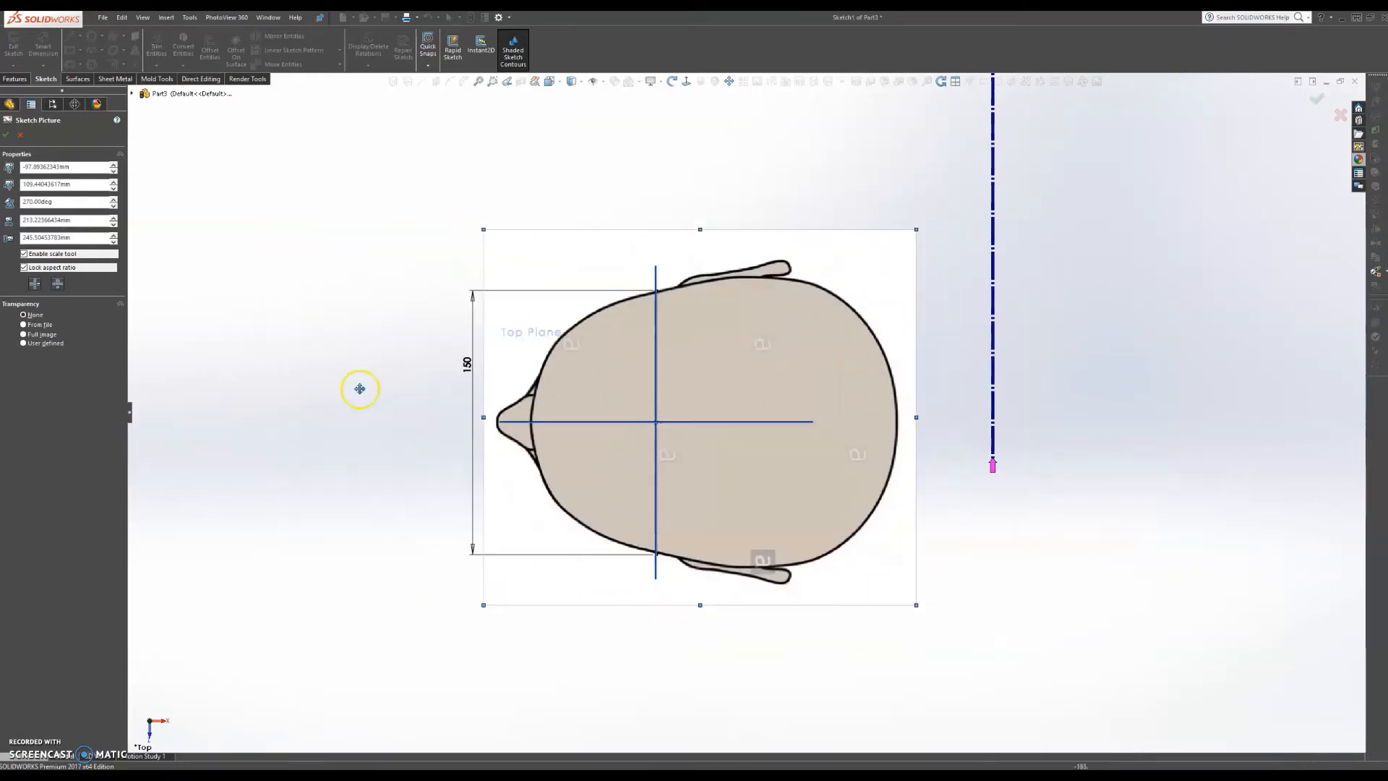
left_click(10, 137)
Step: Sketch a horizontal centerline level with the origin, from in front of the nose to just inside the head outline
scroll(469, 369, "down", 2)
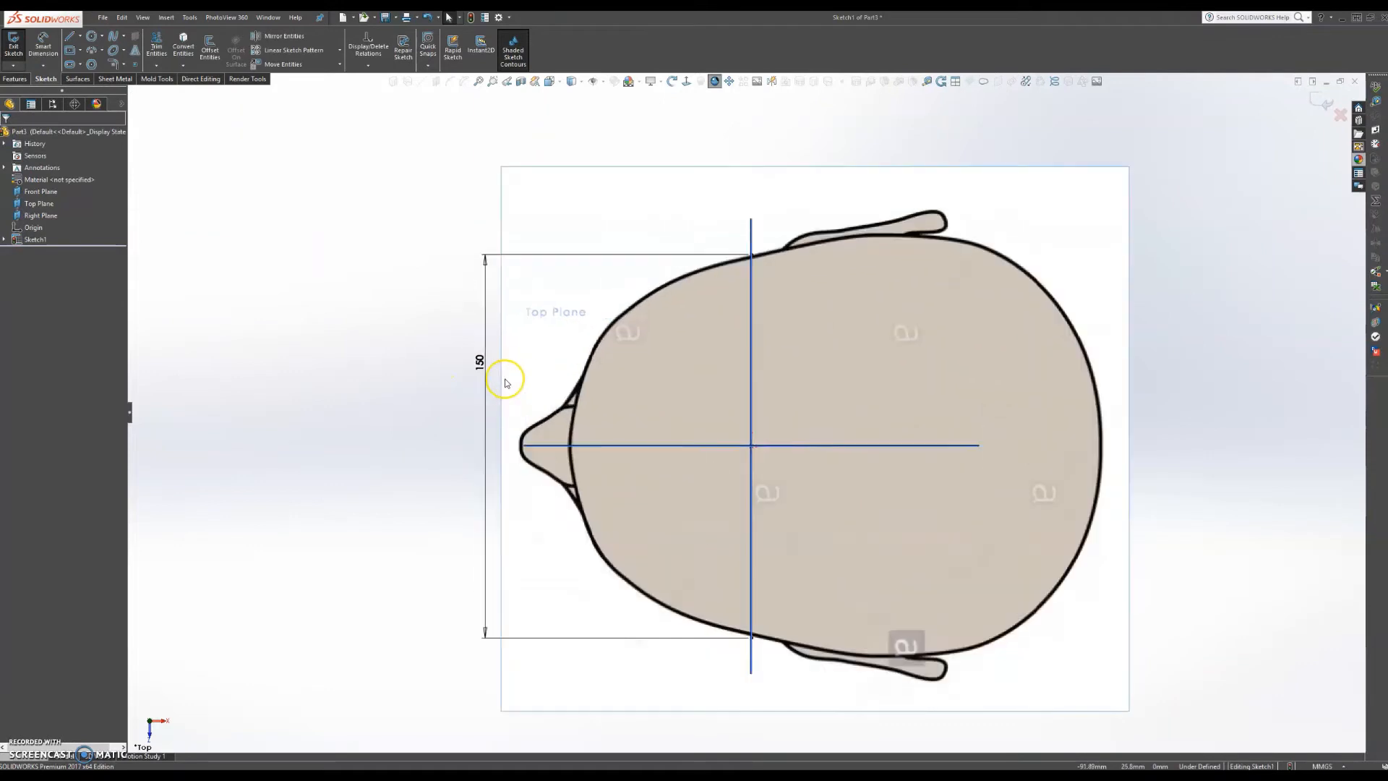
left_click(81, 36)
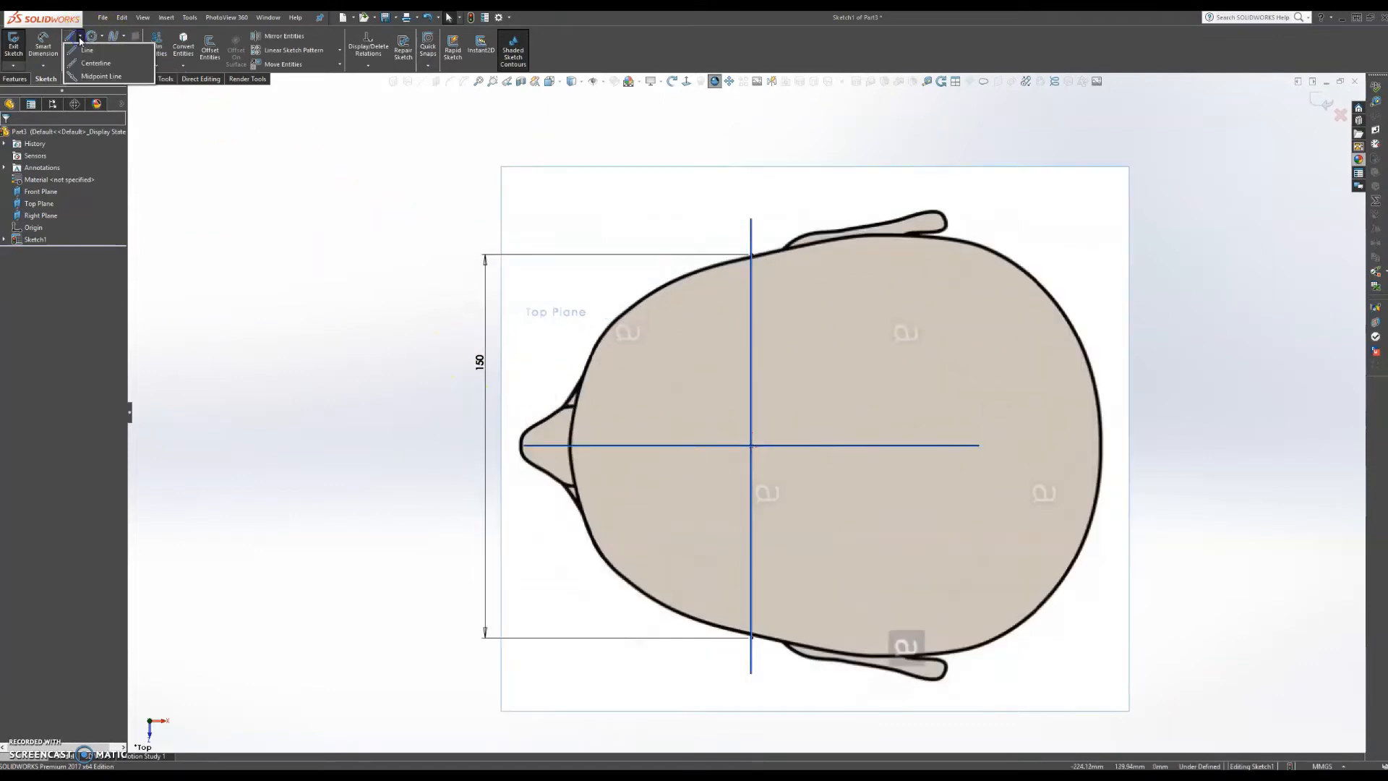
left_click(105, 66)
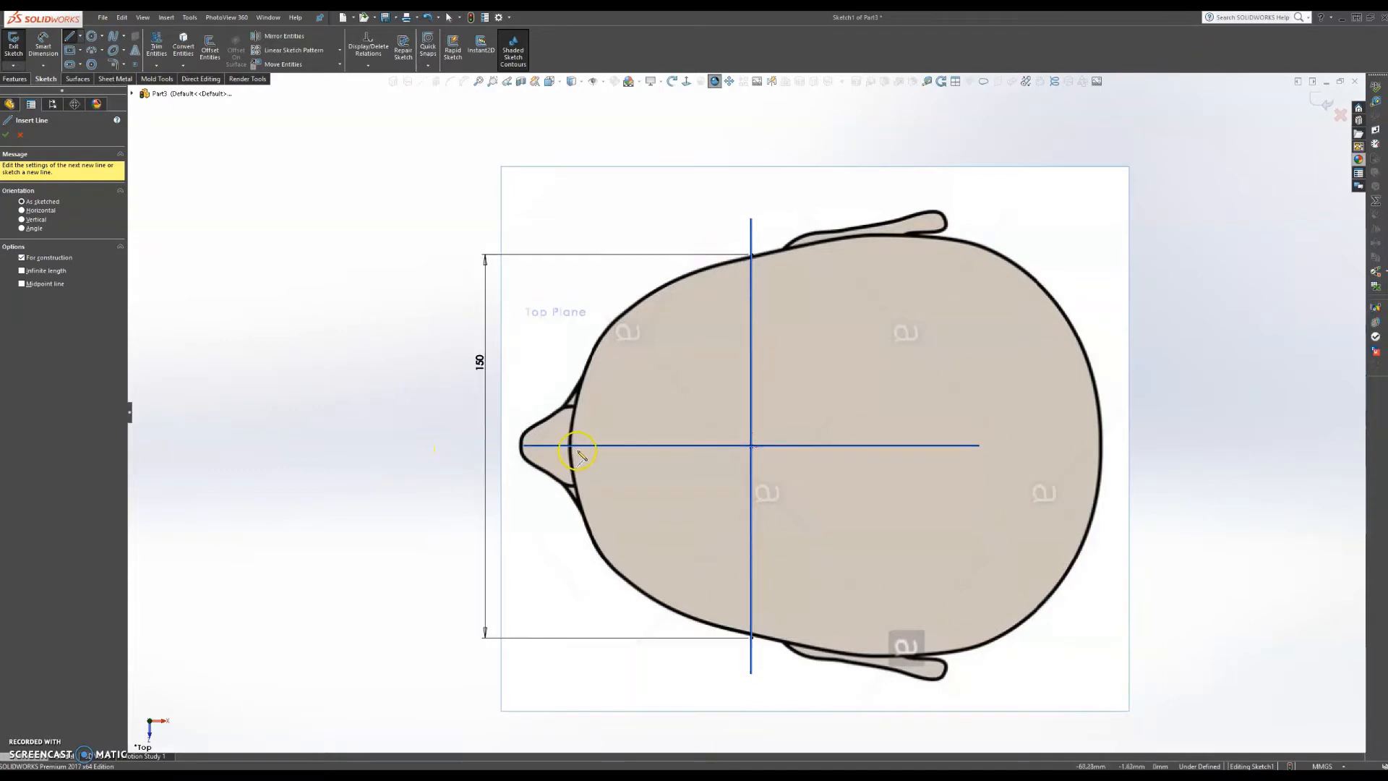
left_click(393, 446)
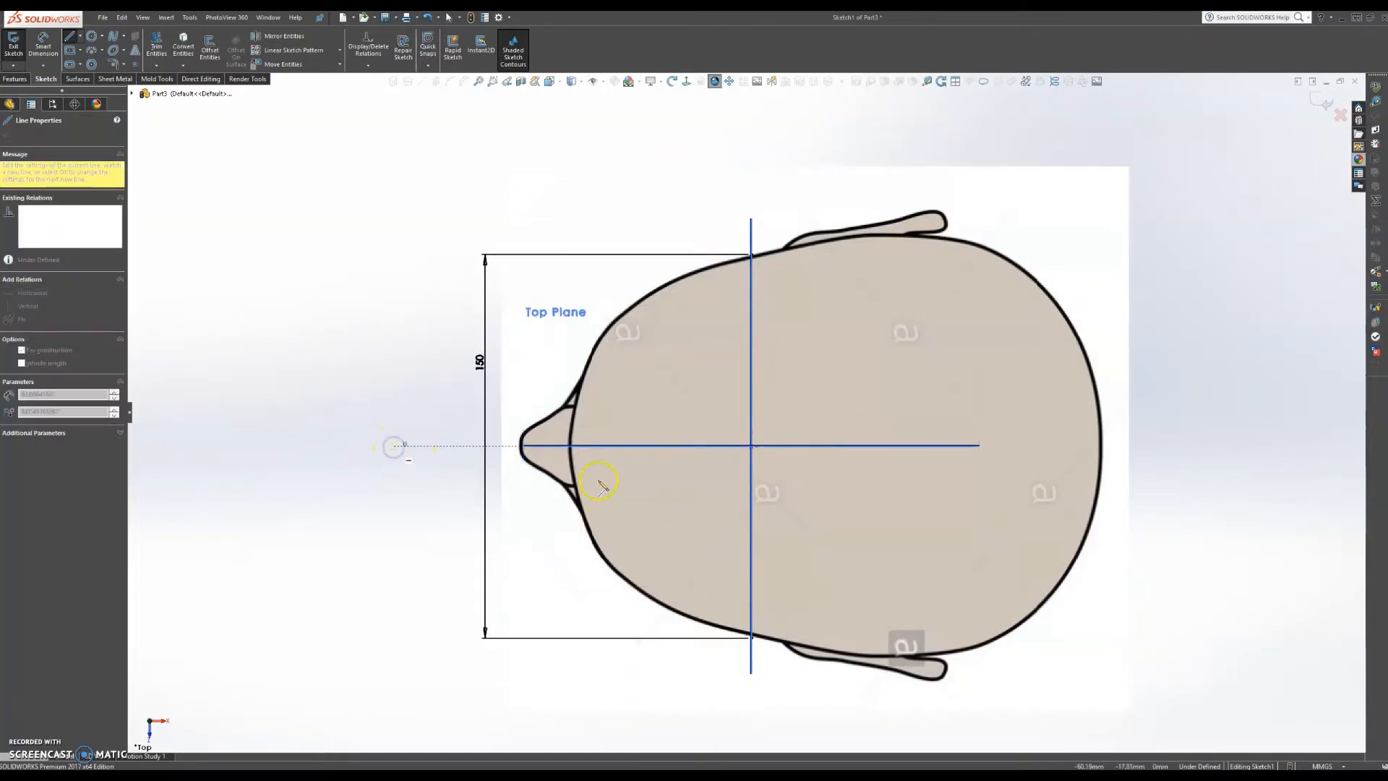
left_click(602, 446)
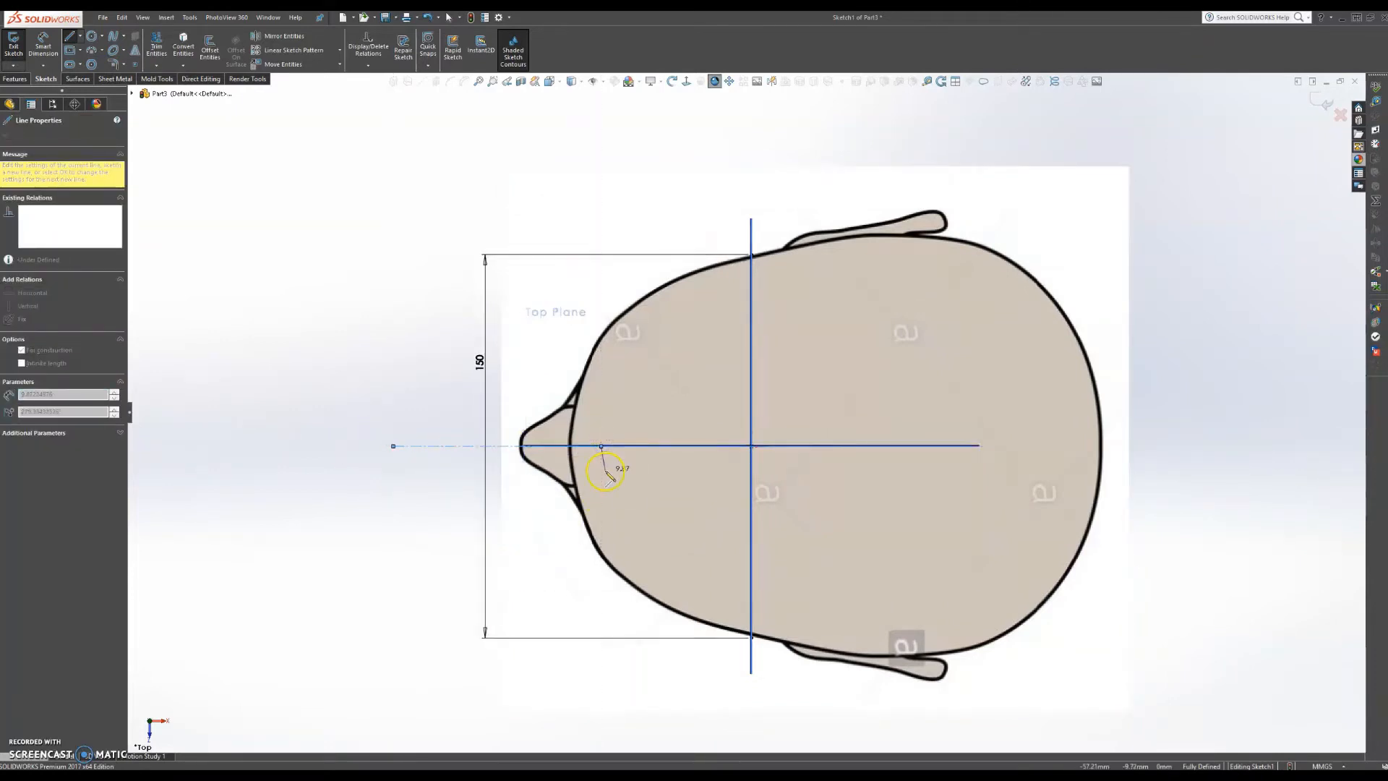
key("Escape")
Step: Try user-defined transparency on the head picture with white as the colour and a transparency of 1.00, and reset it to None
left_click(1097, 232)
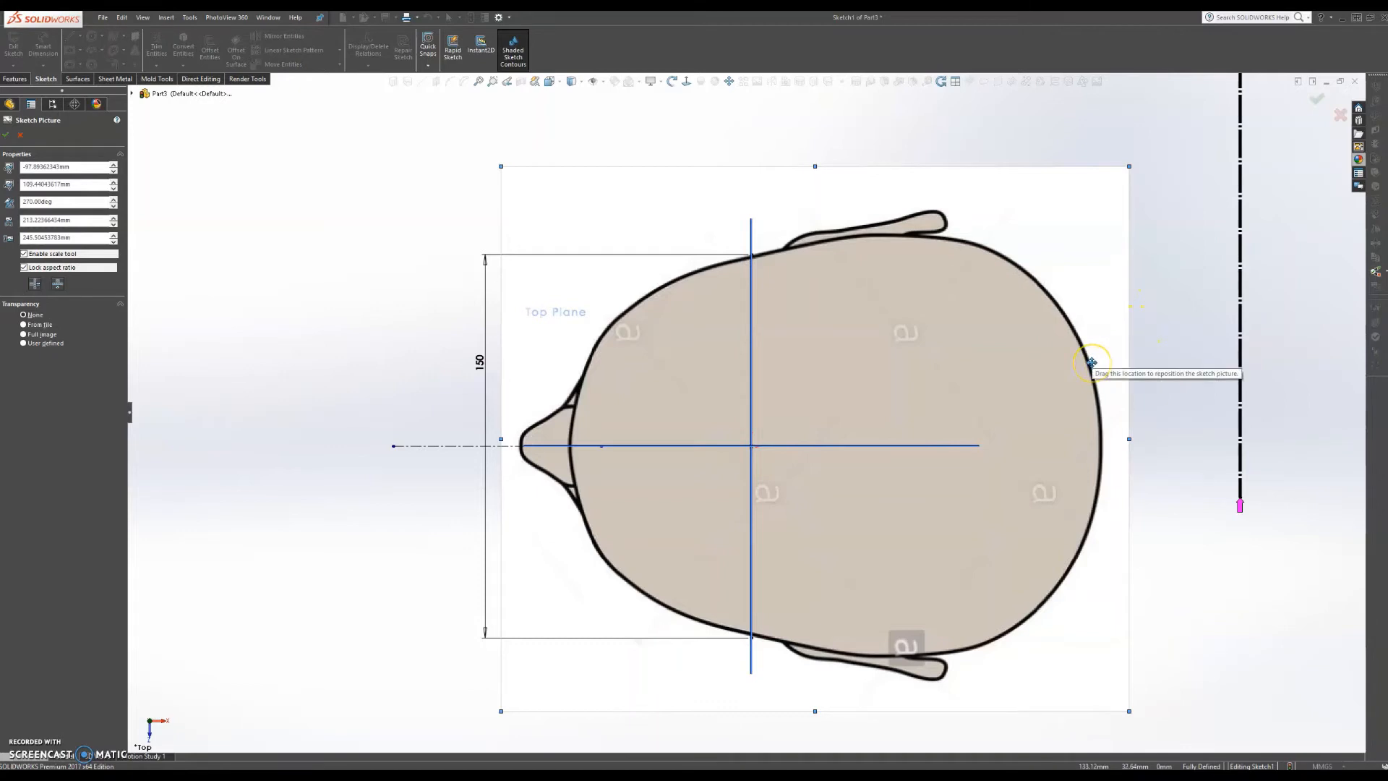
left_click(1093, 280)
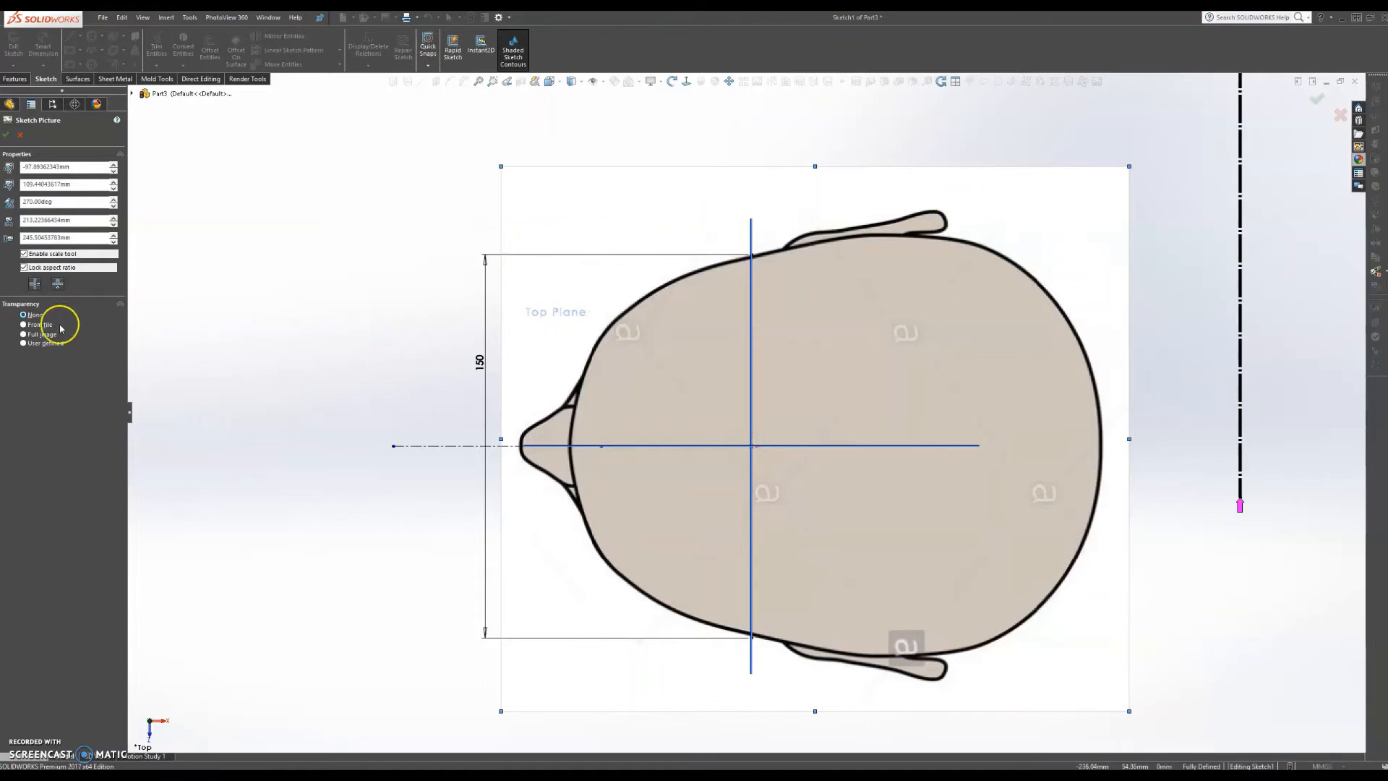
left_click(23, 343)
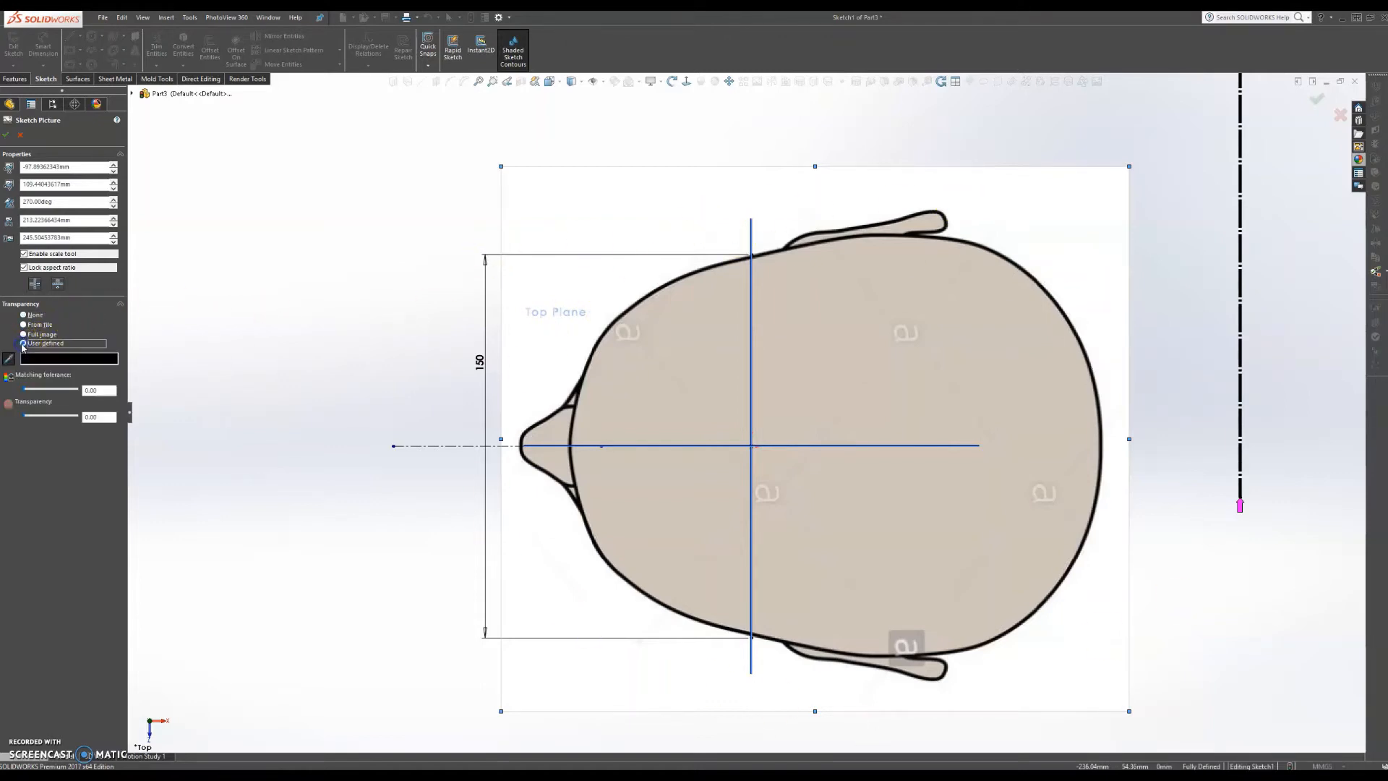
left_click_drag(25, 414, 30, 414)
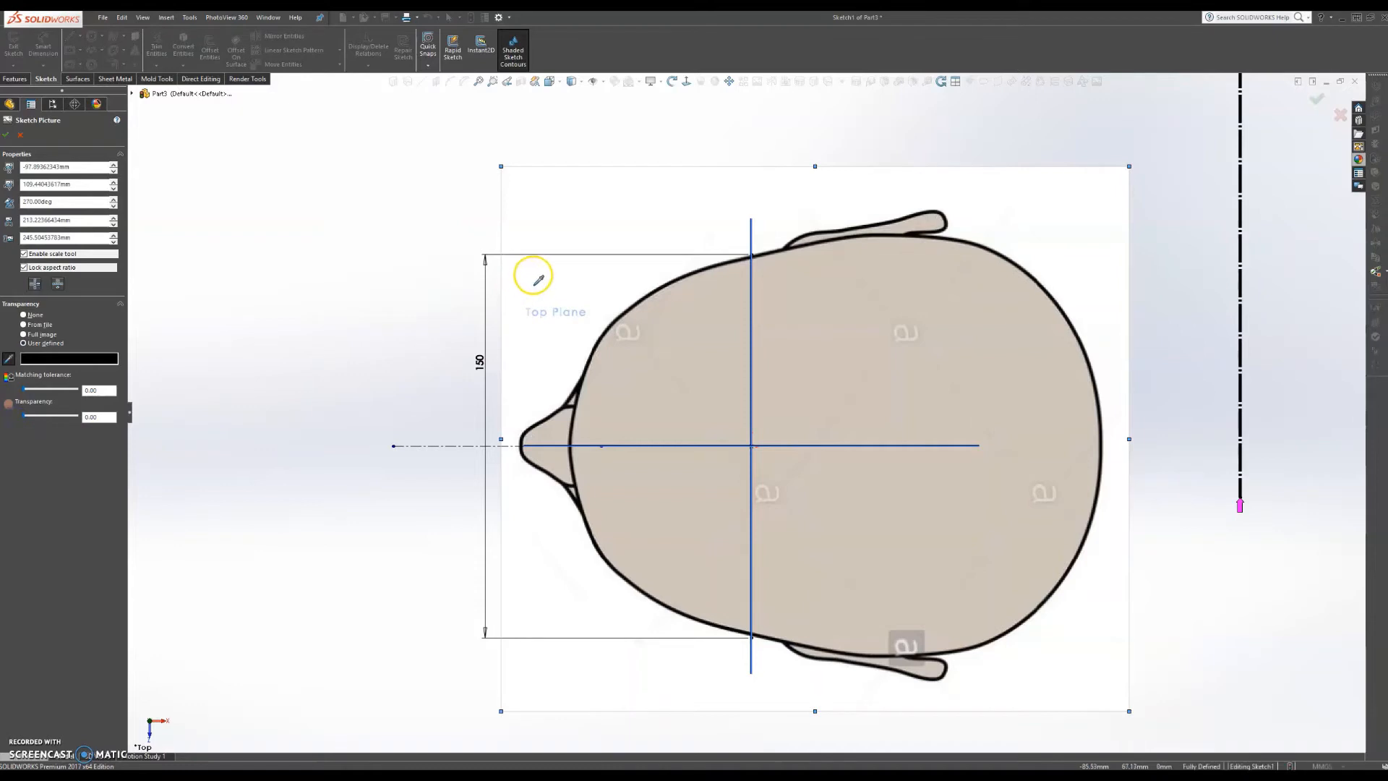
left_click(598, 191)
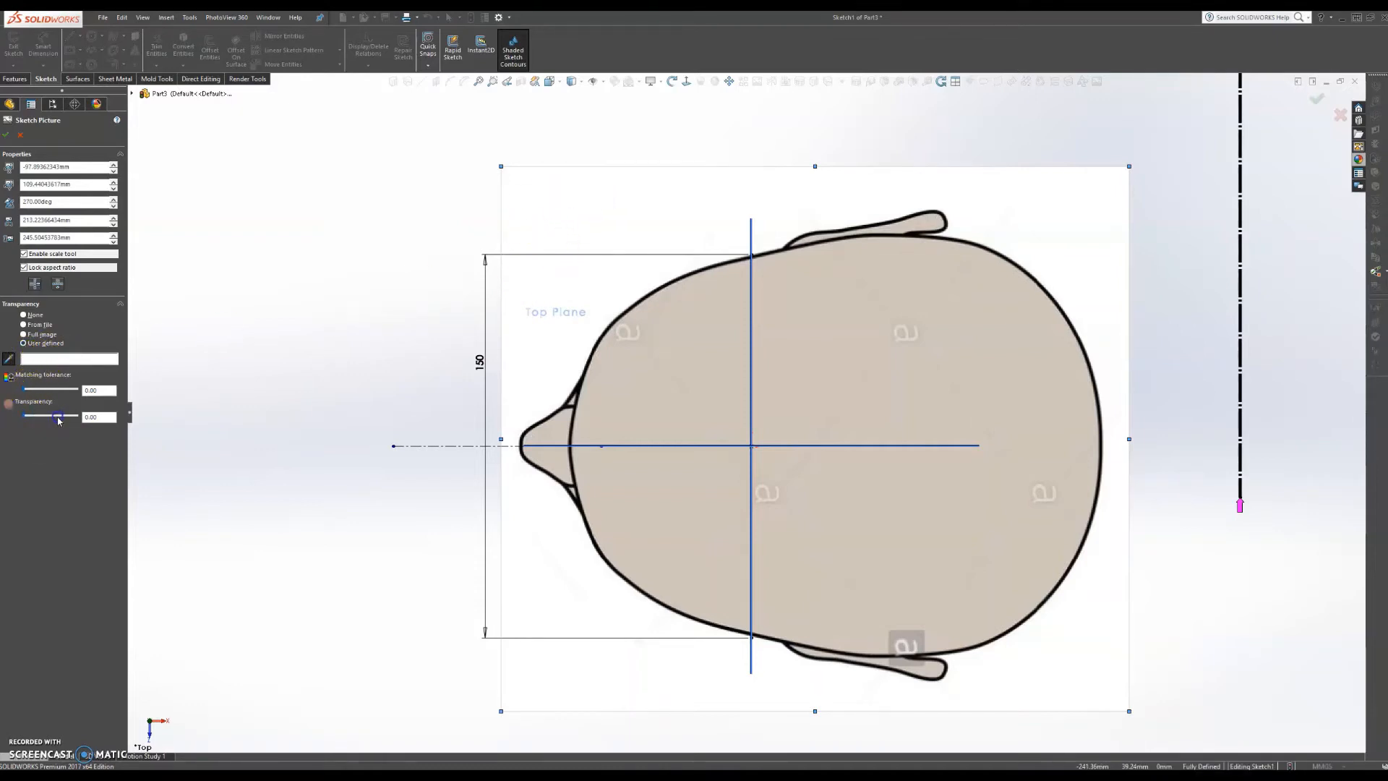
left_click_drag(63, 422, 71, 419)
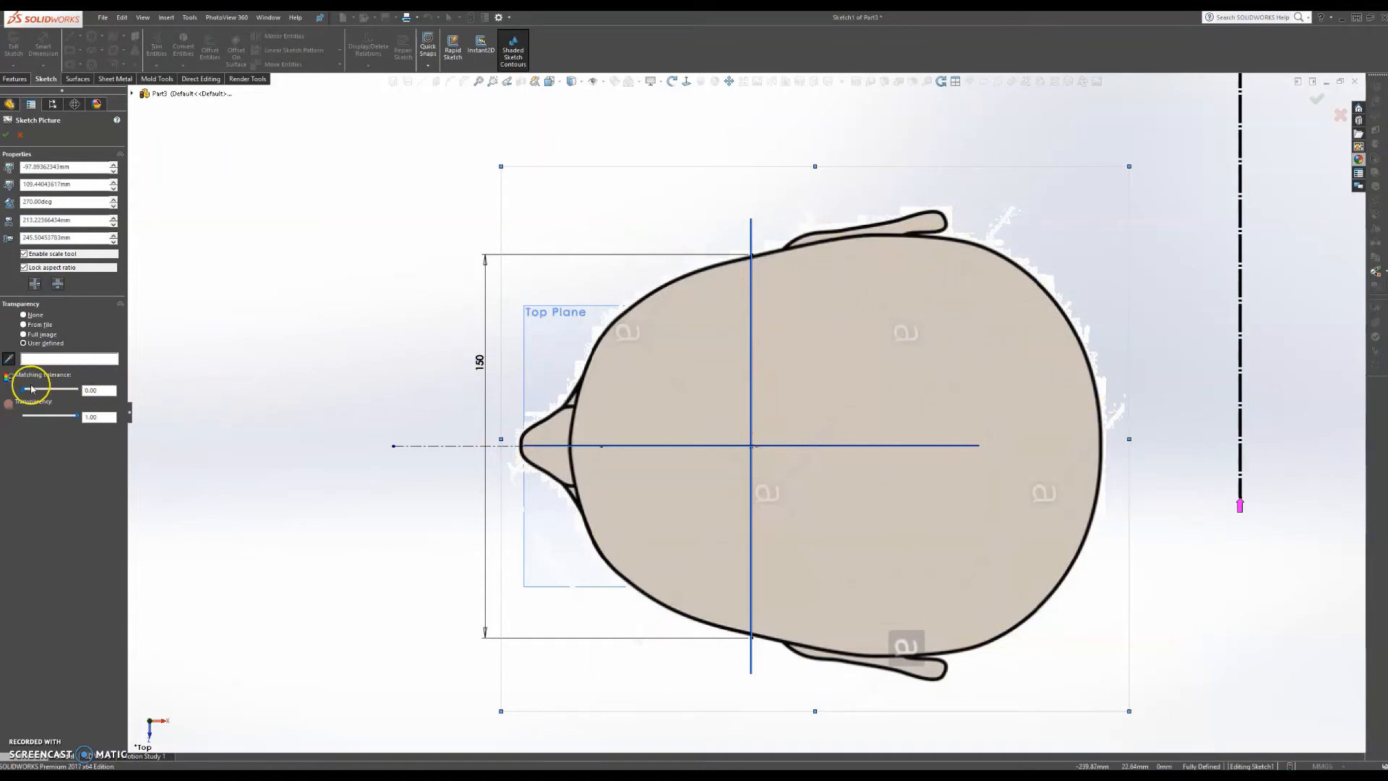
mouse_move(63, 423)
left_mouse_down()
mouse_move(40, 418)
mouse_move(85, 418)
left_mouse_up()
left_click(24, 315)
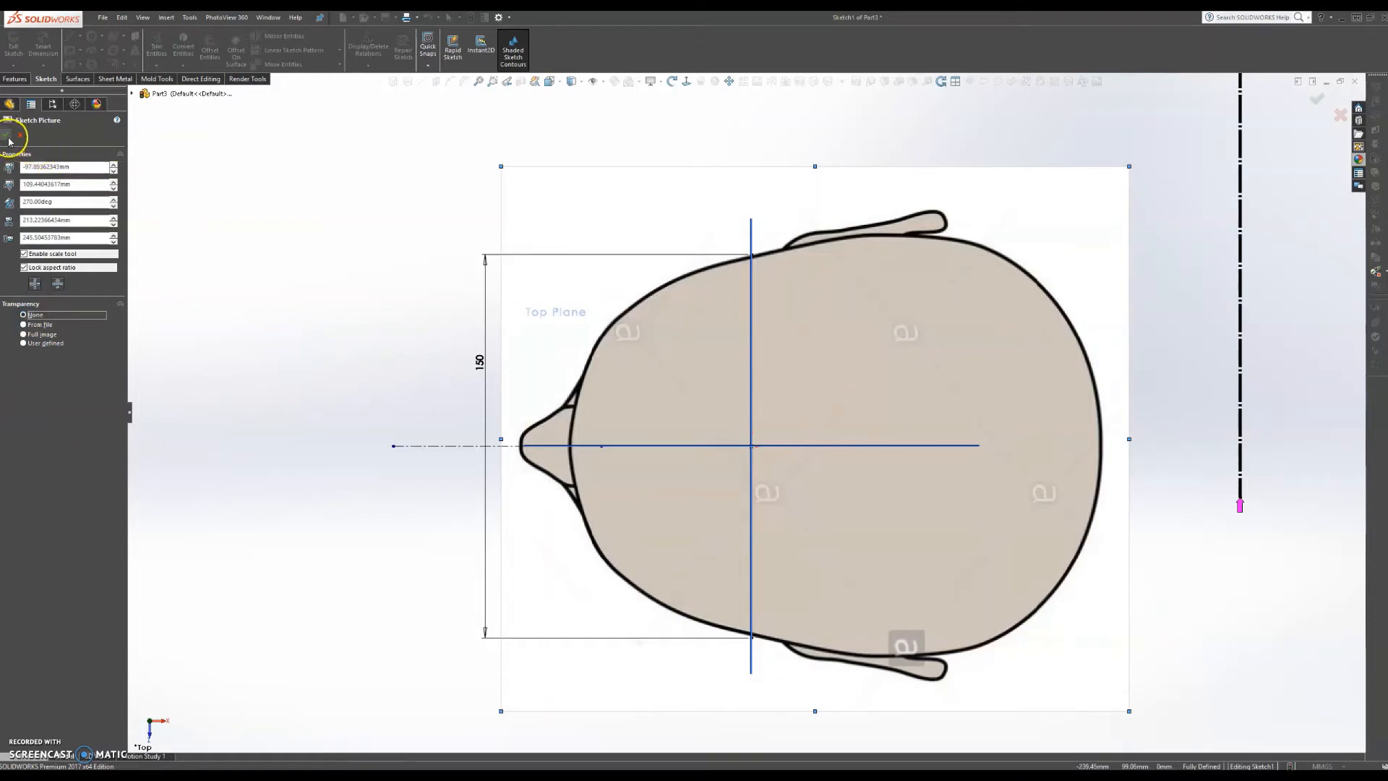
Step: Nudge the head picture until the nose is centred on the centerline, and accept the picture
left_click_drag(1017, 223, 1017, 231)
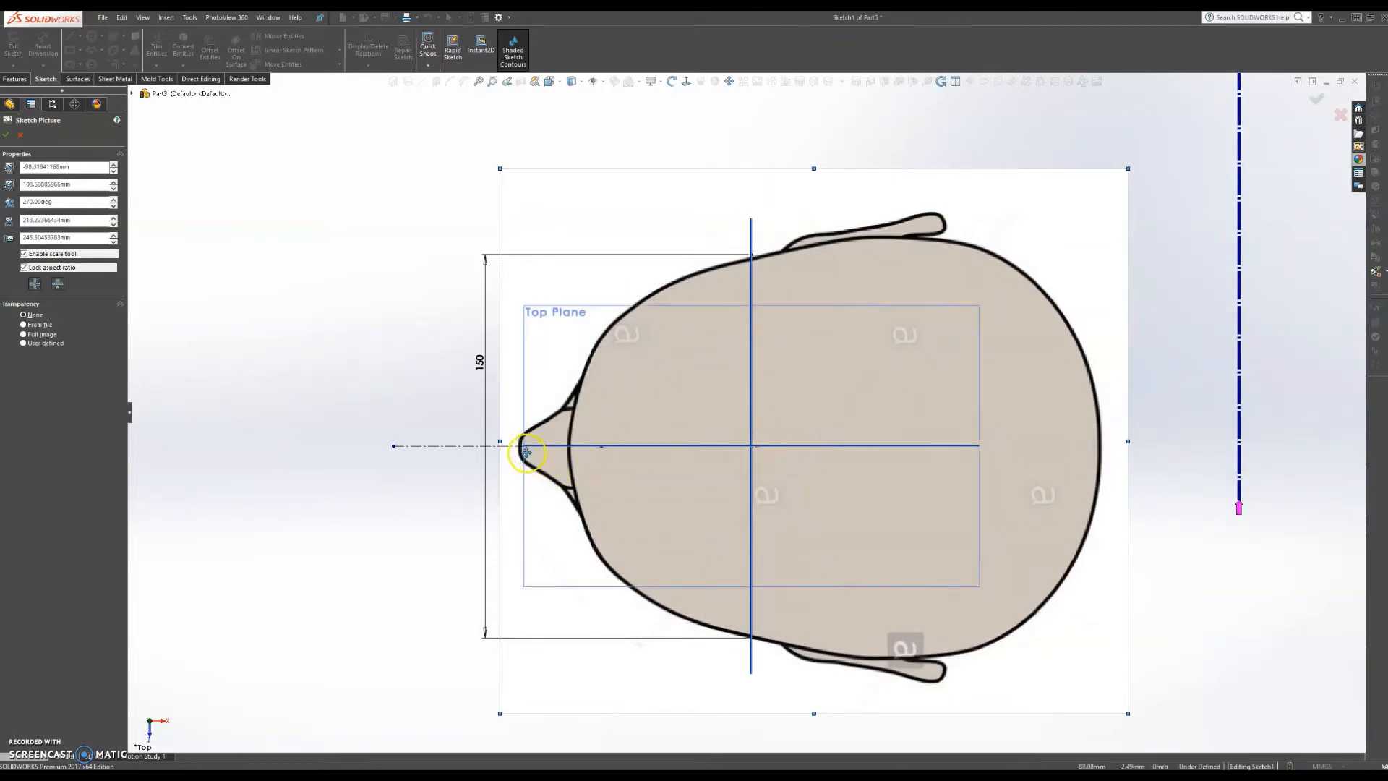
left_click_drag(595, 209, 601, 209)
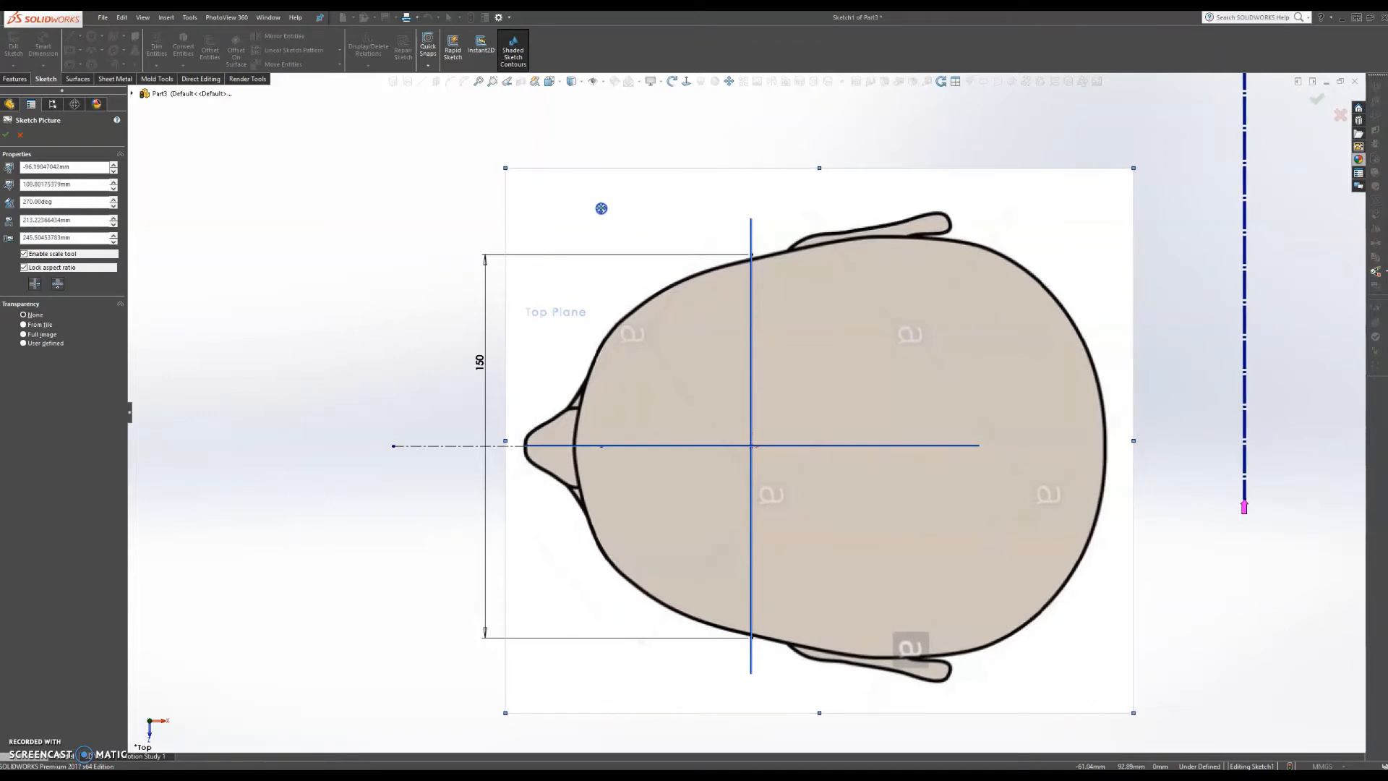
left_click_drag(601, 208, 601, 208)
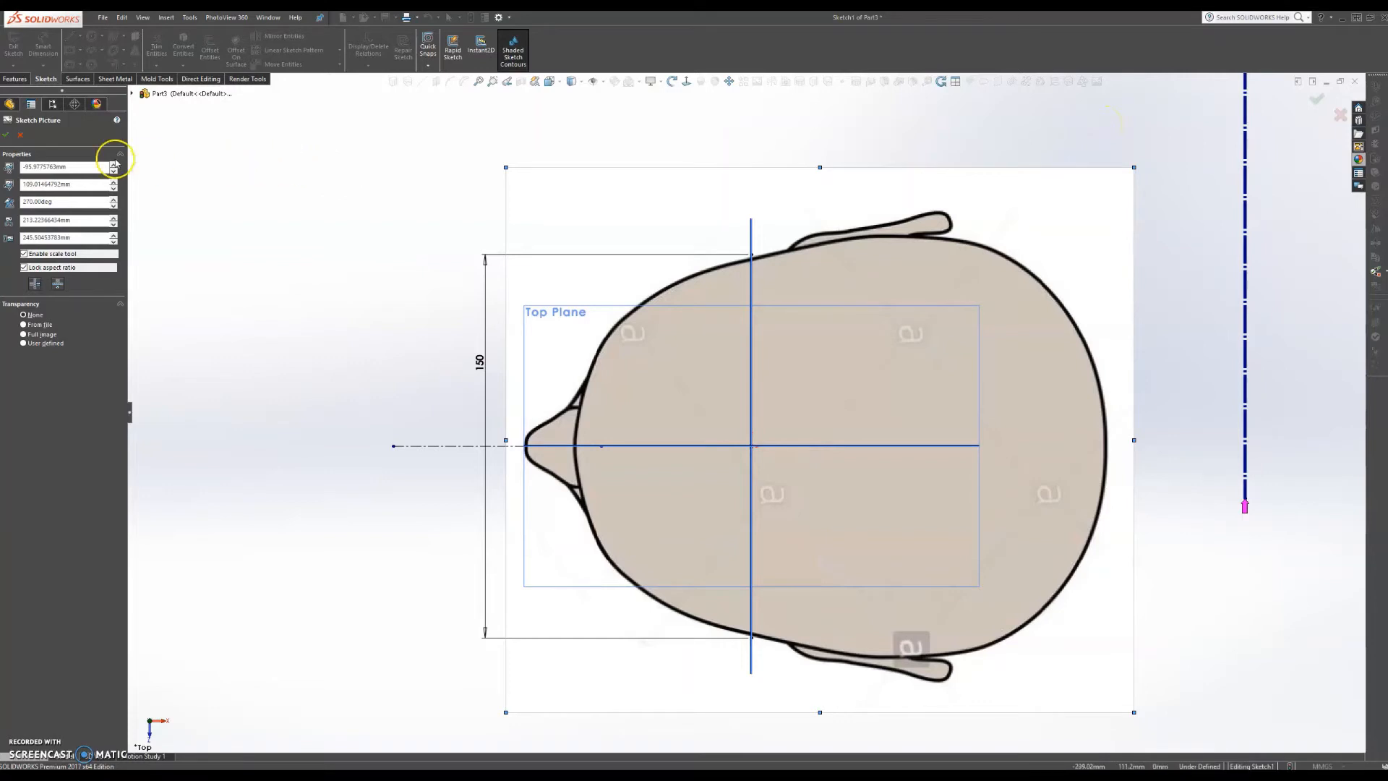
left_click(7, 135)
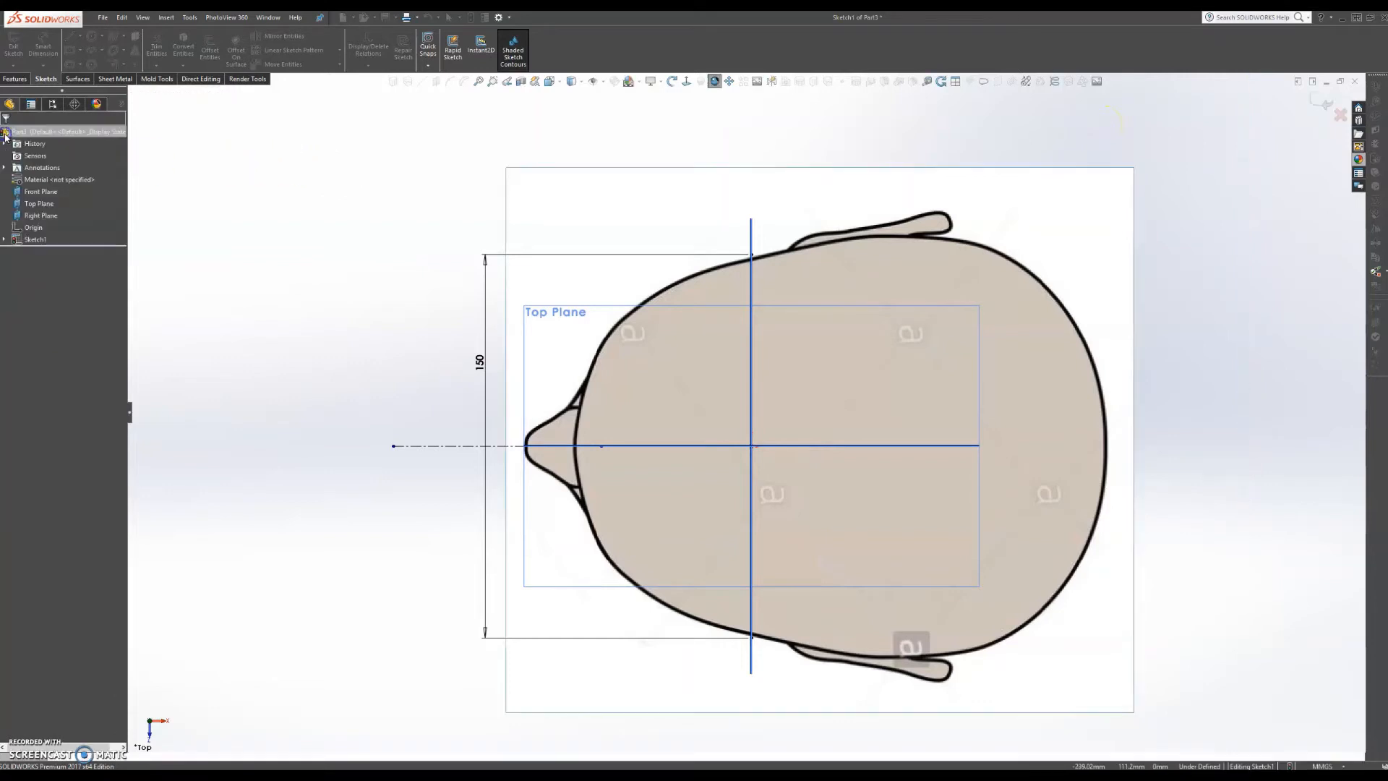
Step: Check the head picture from an oblique angle and exit the Top Plane sketch
scroll(1182, 483, "up", 4)
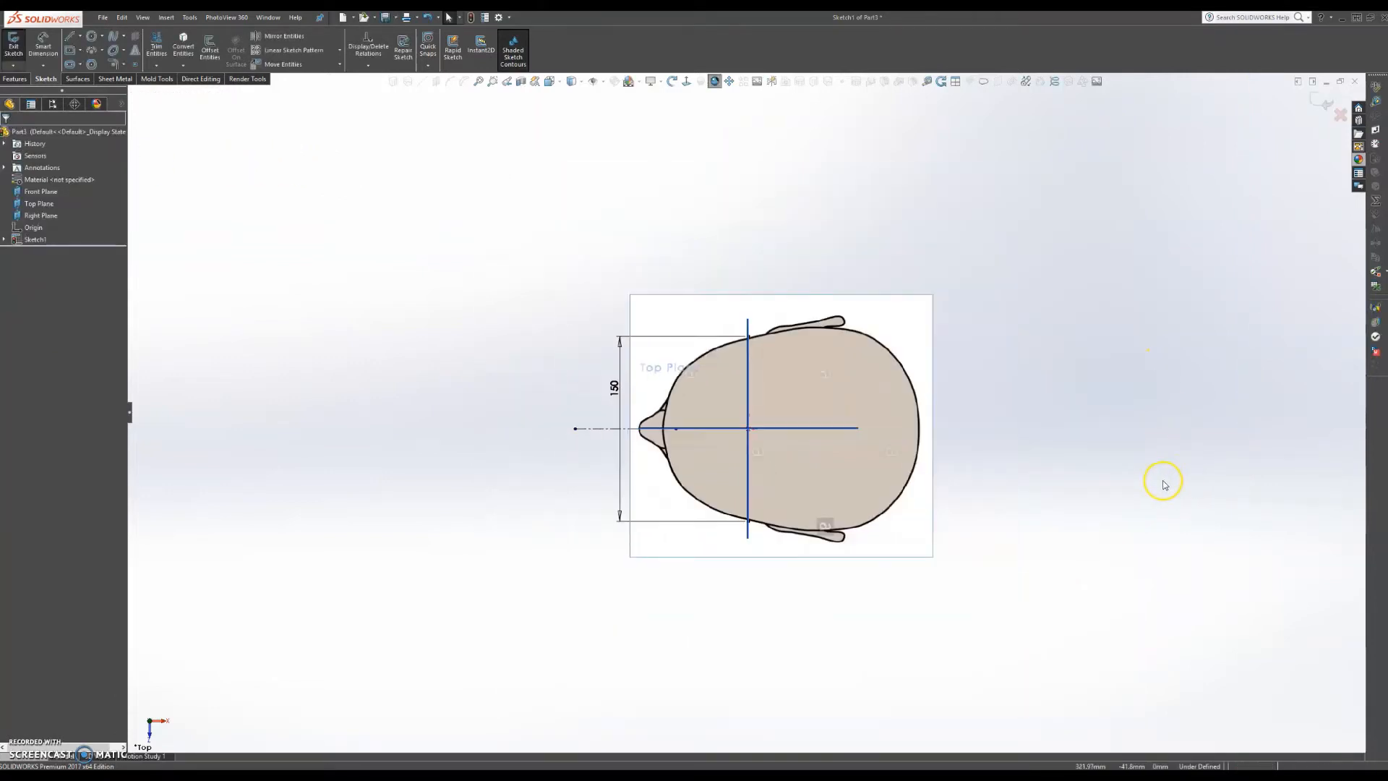
mouse_move(964, 482)
middle_mouse_down()
mouse_move(954, 260)
mouse_move(929, 205)
mouse_move(973, 242)
mouse_move(969, 214)
middle_mouse_up()
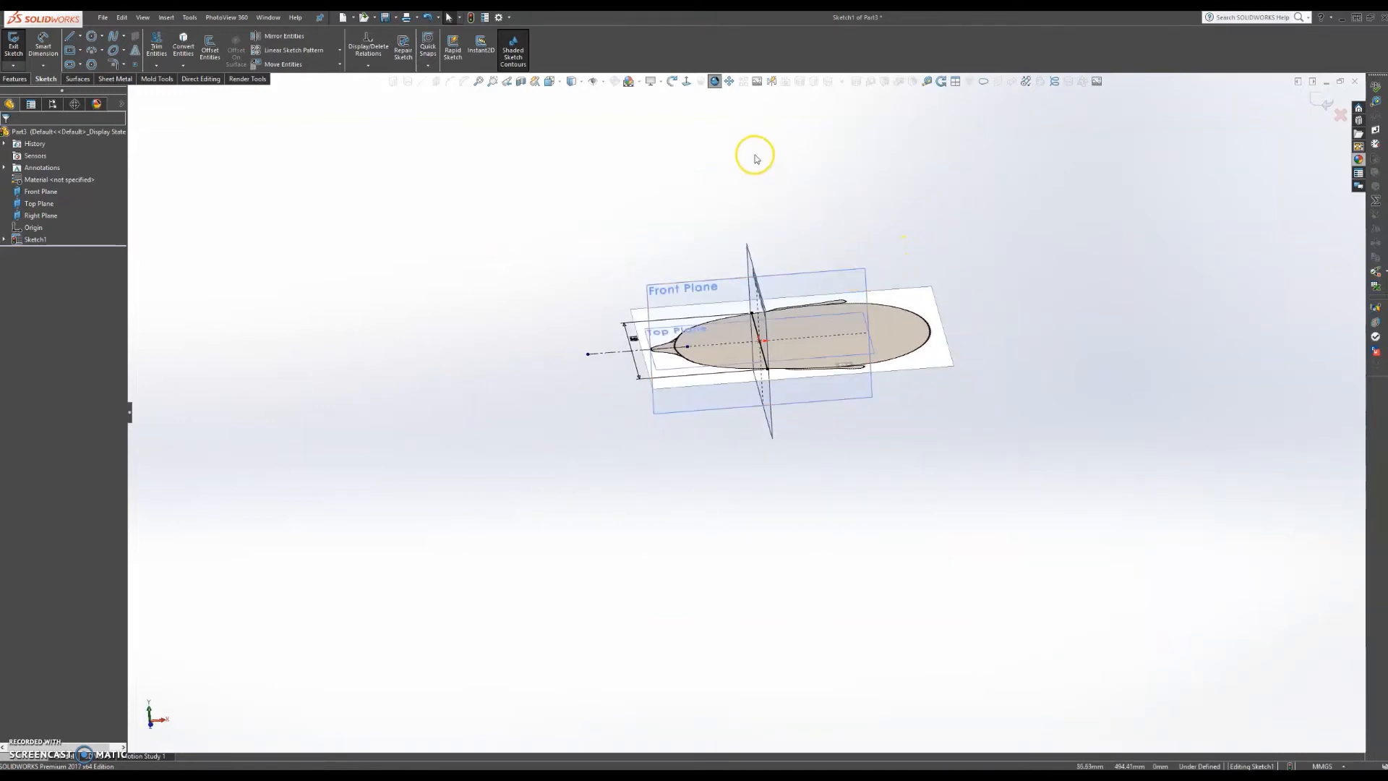
left_click(757, 85)
left_click(1316, 230)
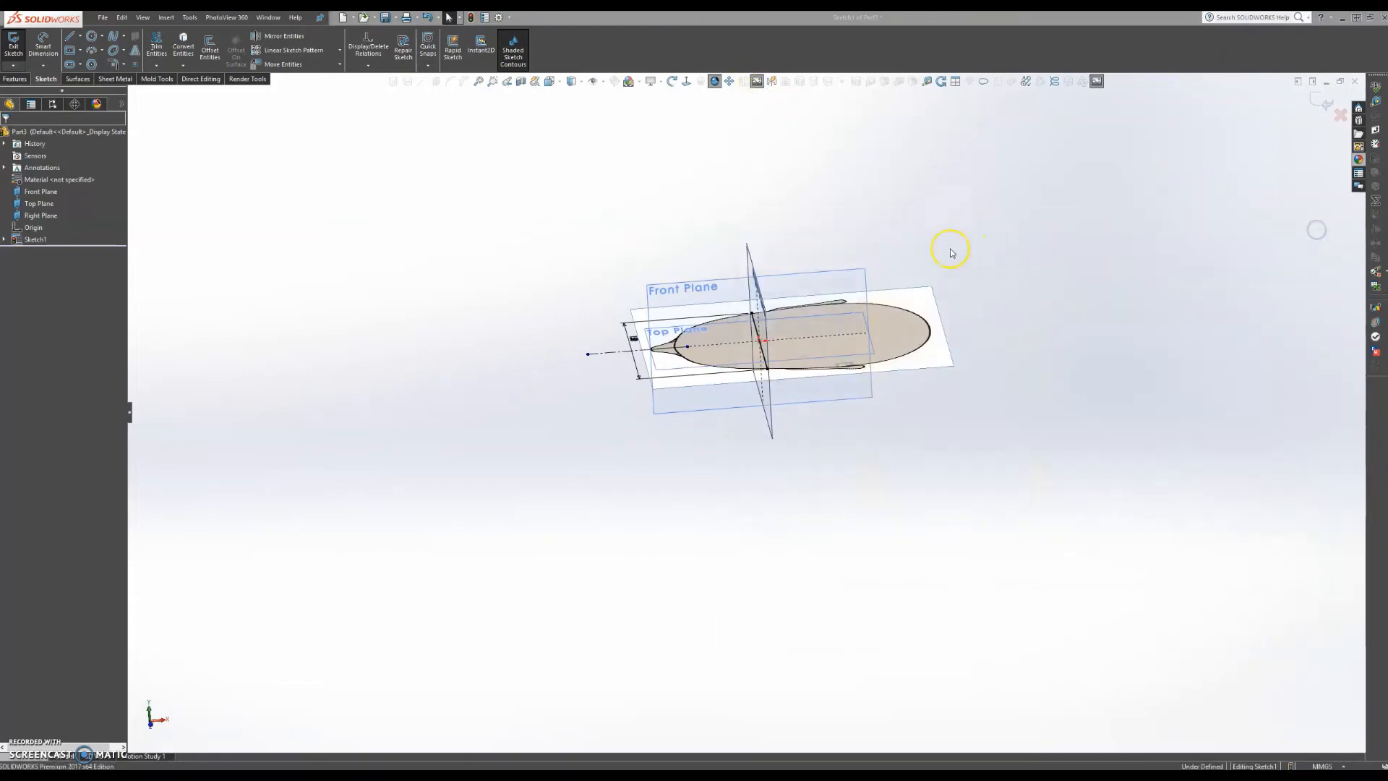
left_click(1317, 102)
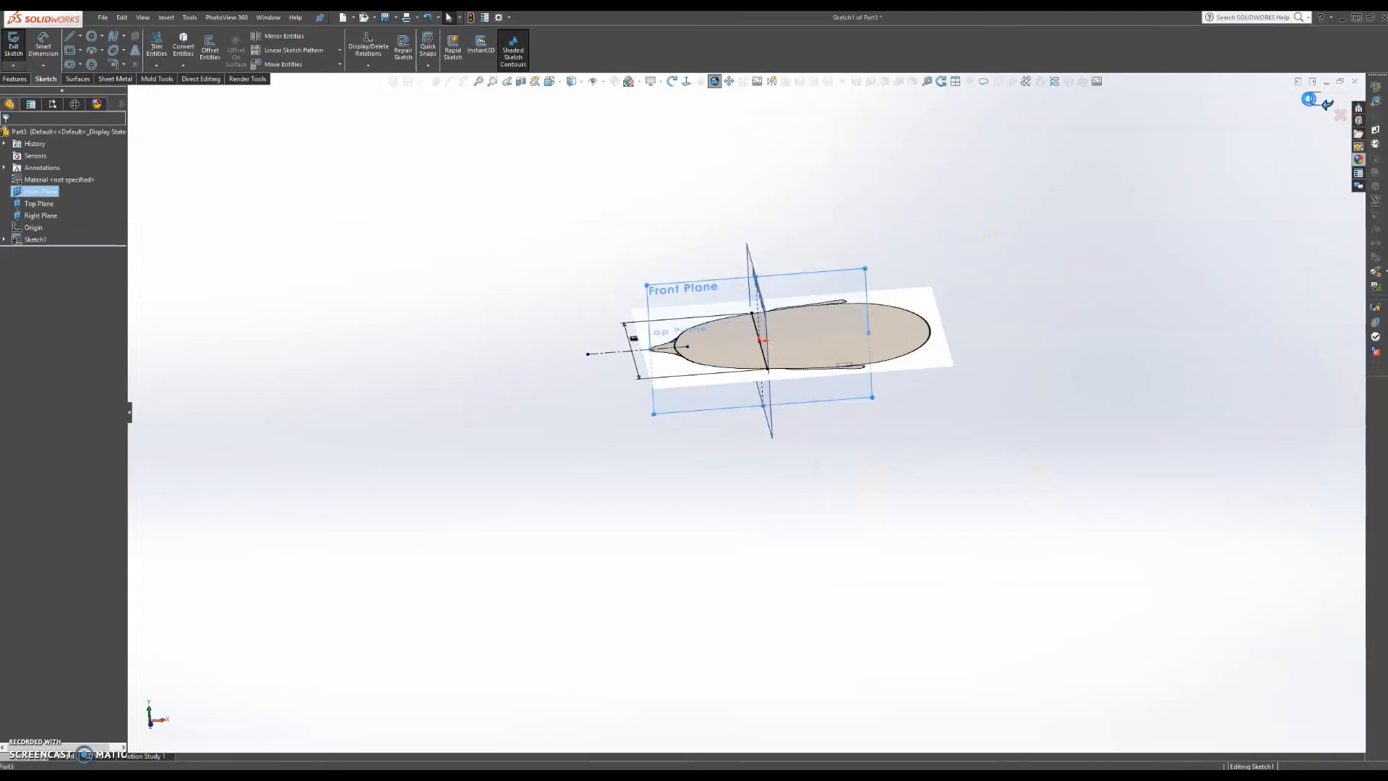
left_click(1128, 167)
Step: Start a sketch on the Front Plane and insert the side-view head picture into it
scroll(1066, 266, "up", 4)
mouse_move(1022, 287)
middle_mouse_down()
mouse_move(1050, 224)
mouse_move(1032, 275)
middle_mouse_up()
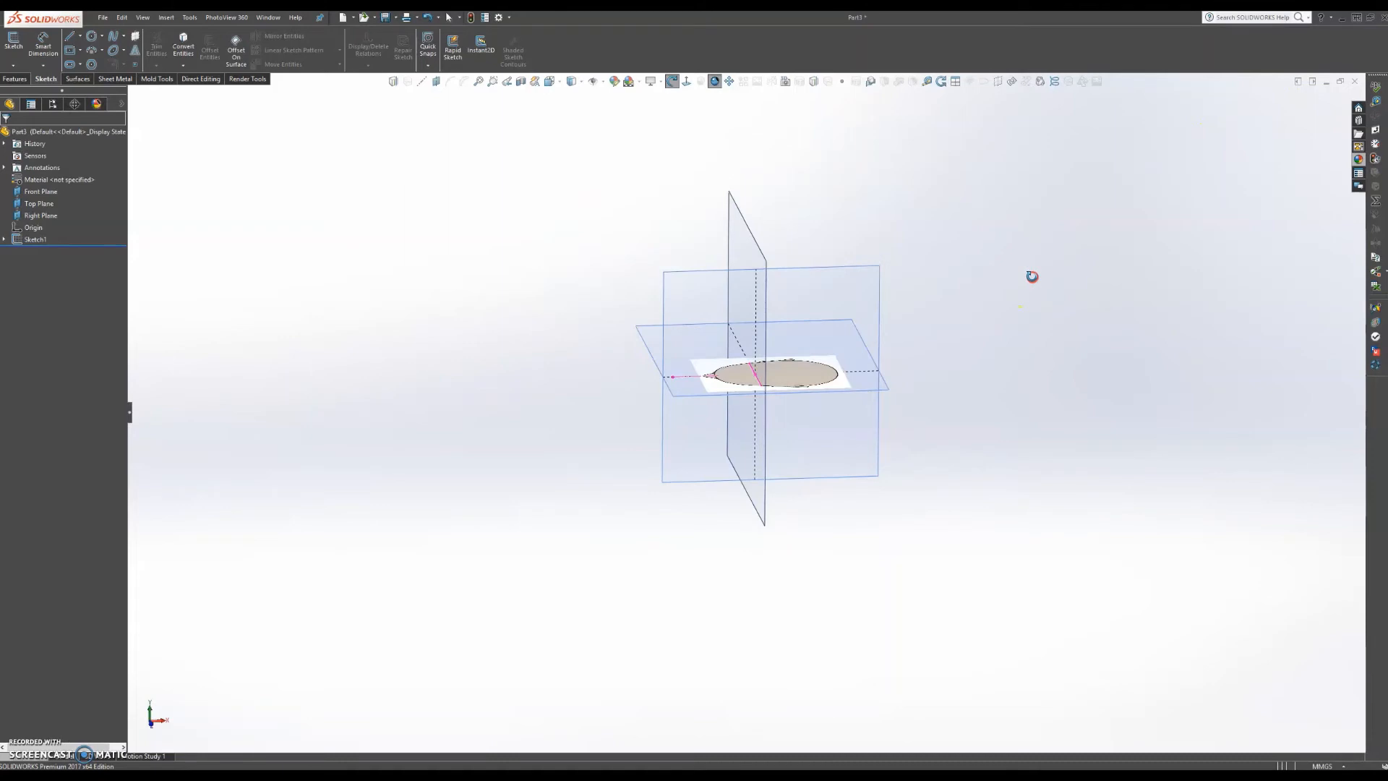
left_click(881, 273)
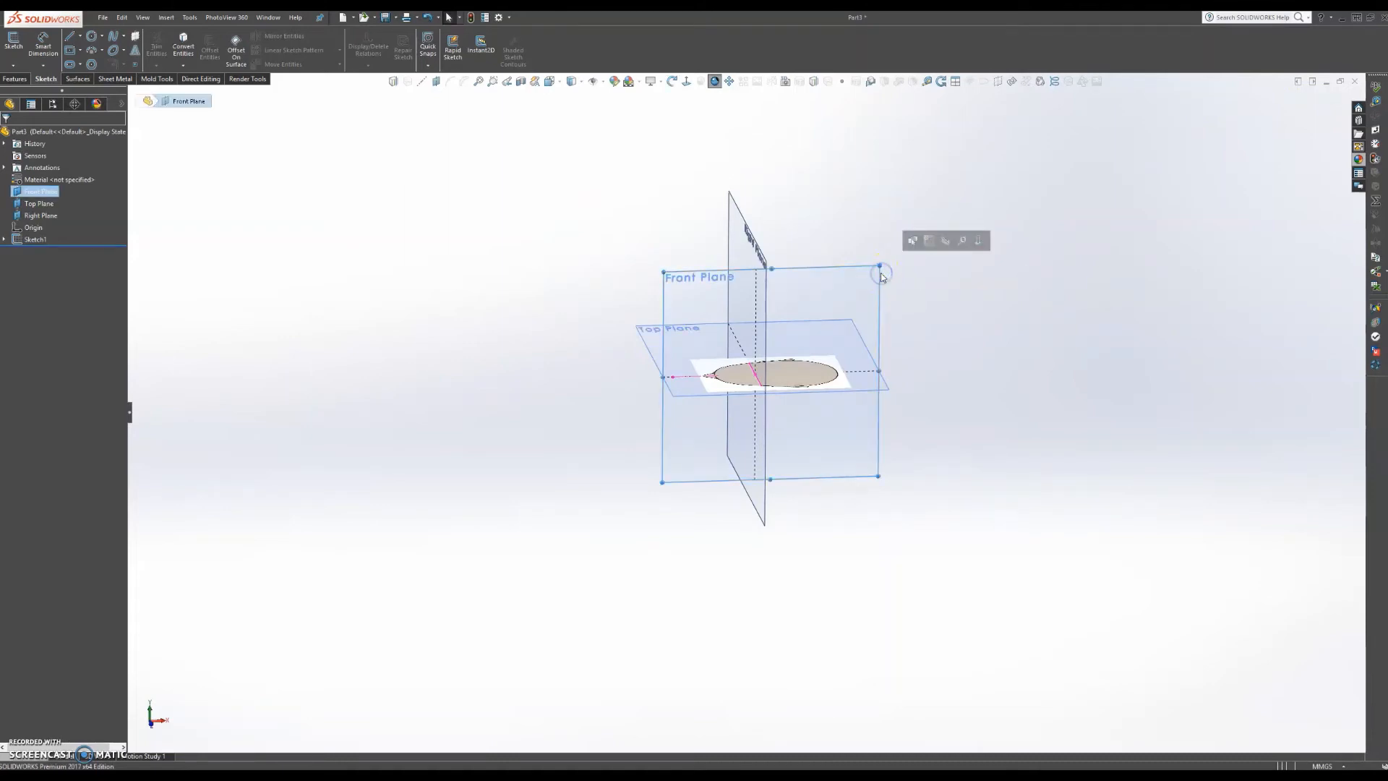
left_click(930, 241)
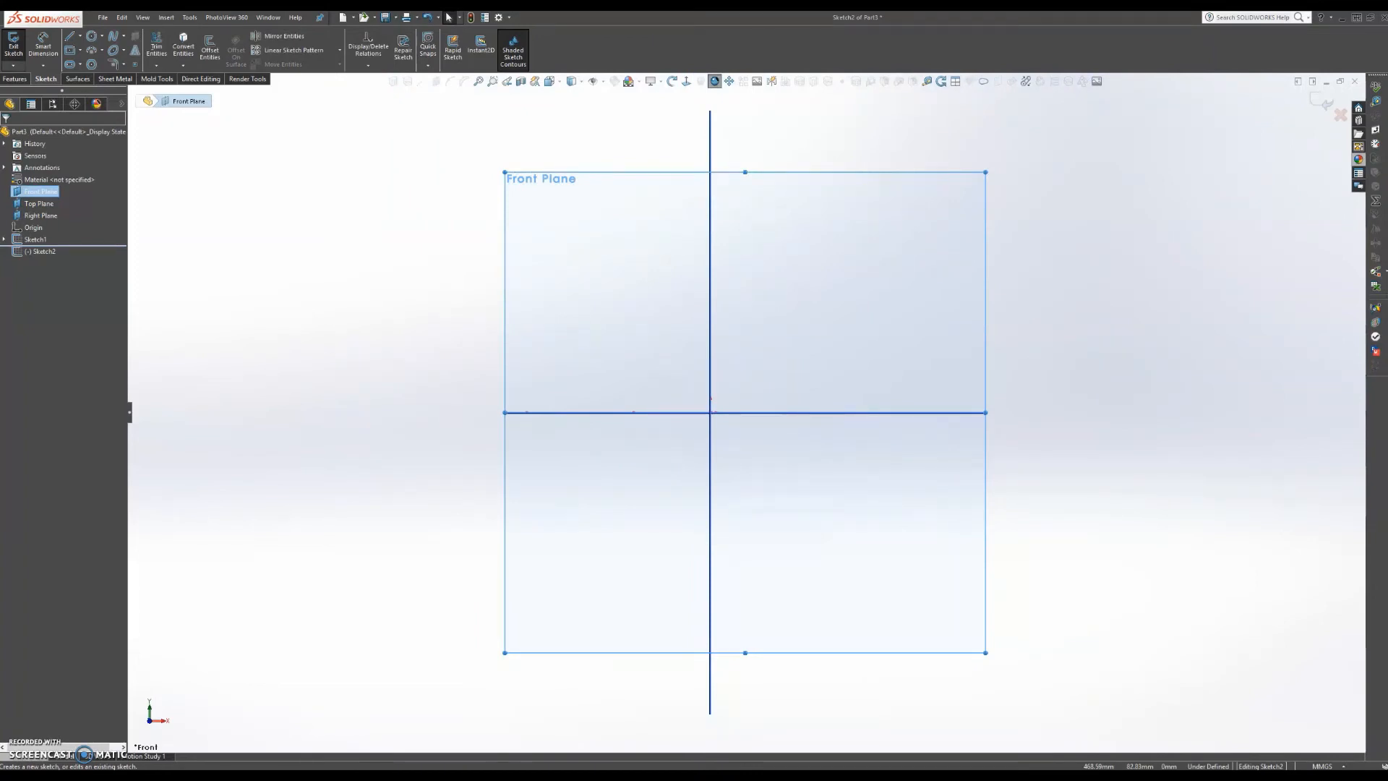
left_click_drag(856, 443, 806, 296)
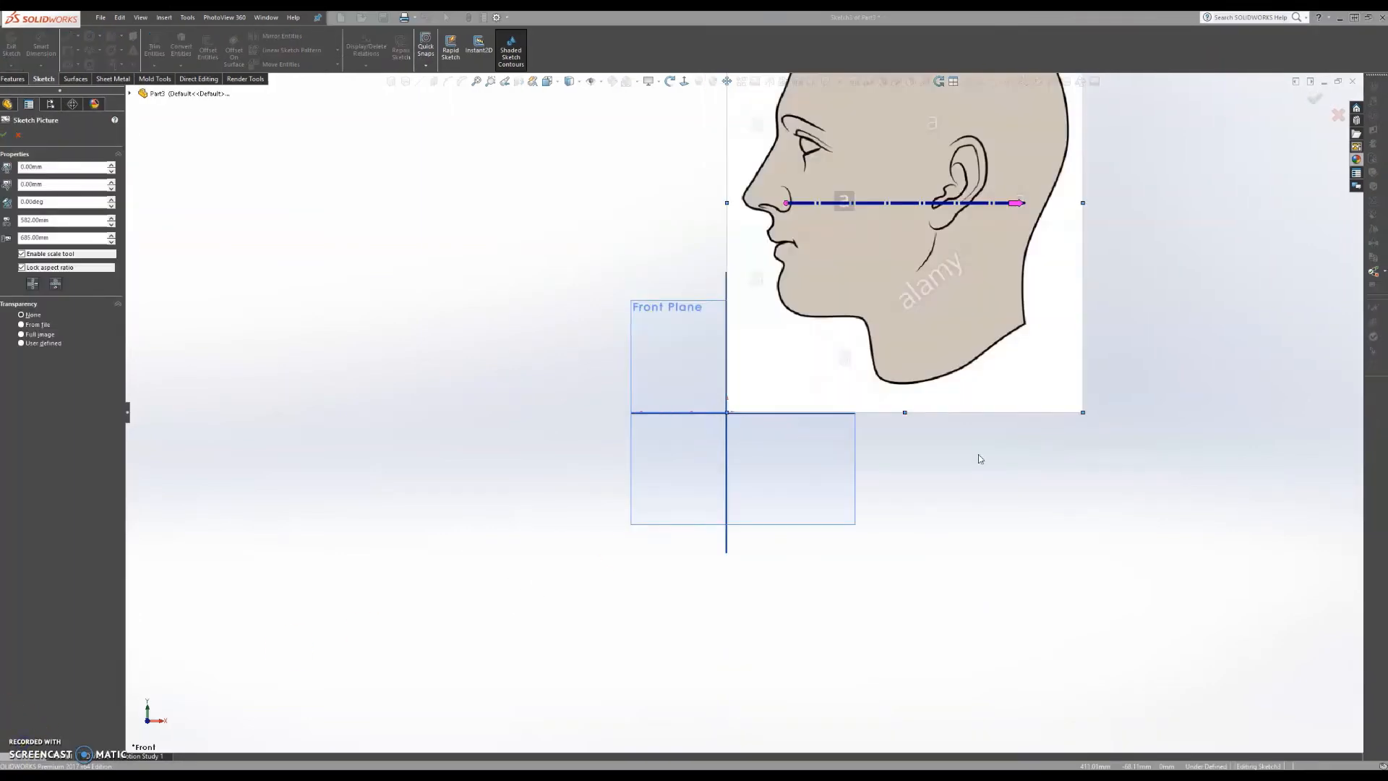
scroll(979, 454, "up", 4)
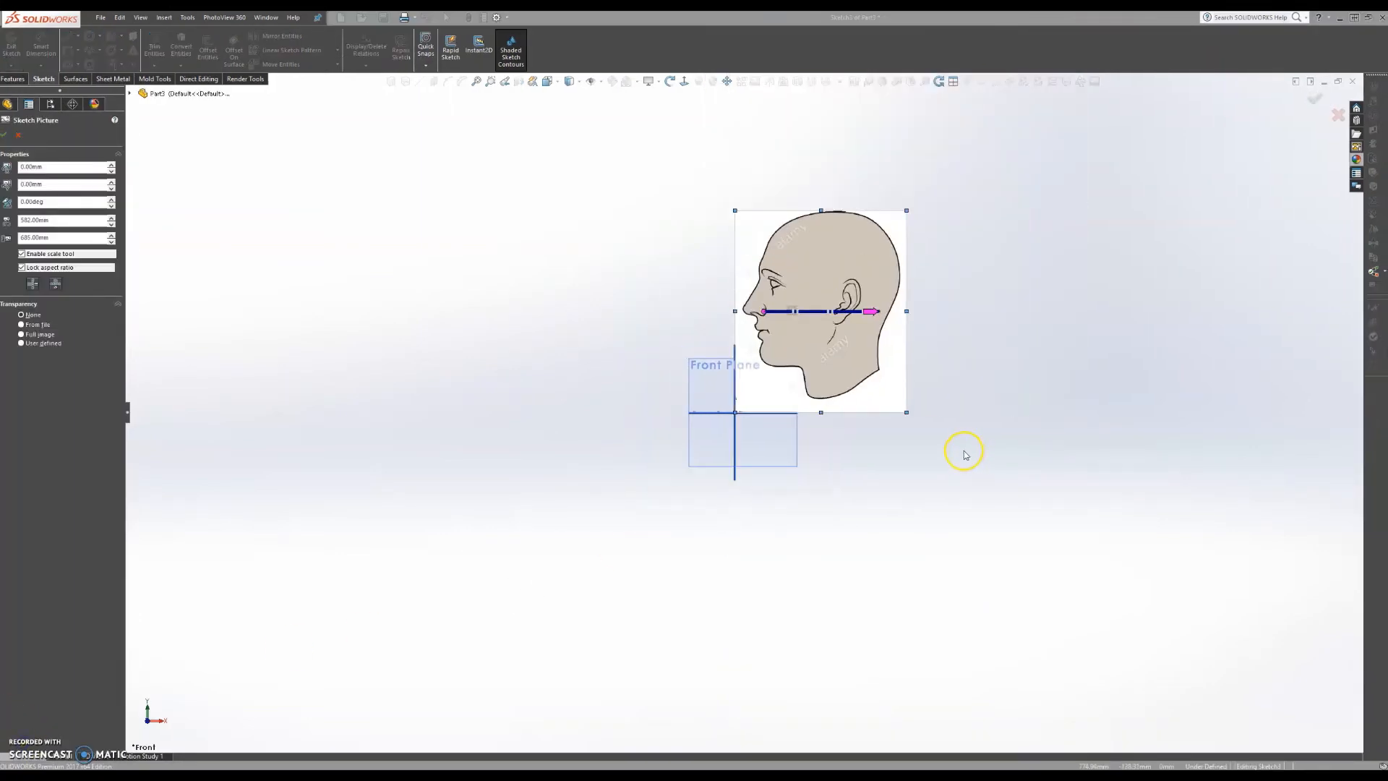
Step: Move the side-view head picture up and to the right, clear of the origin, and accept the picture
scroll(838, 267, "down", 4)
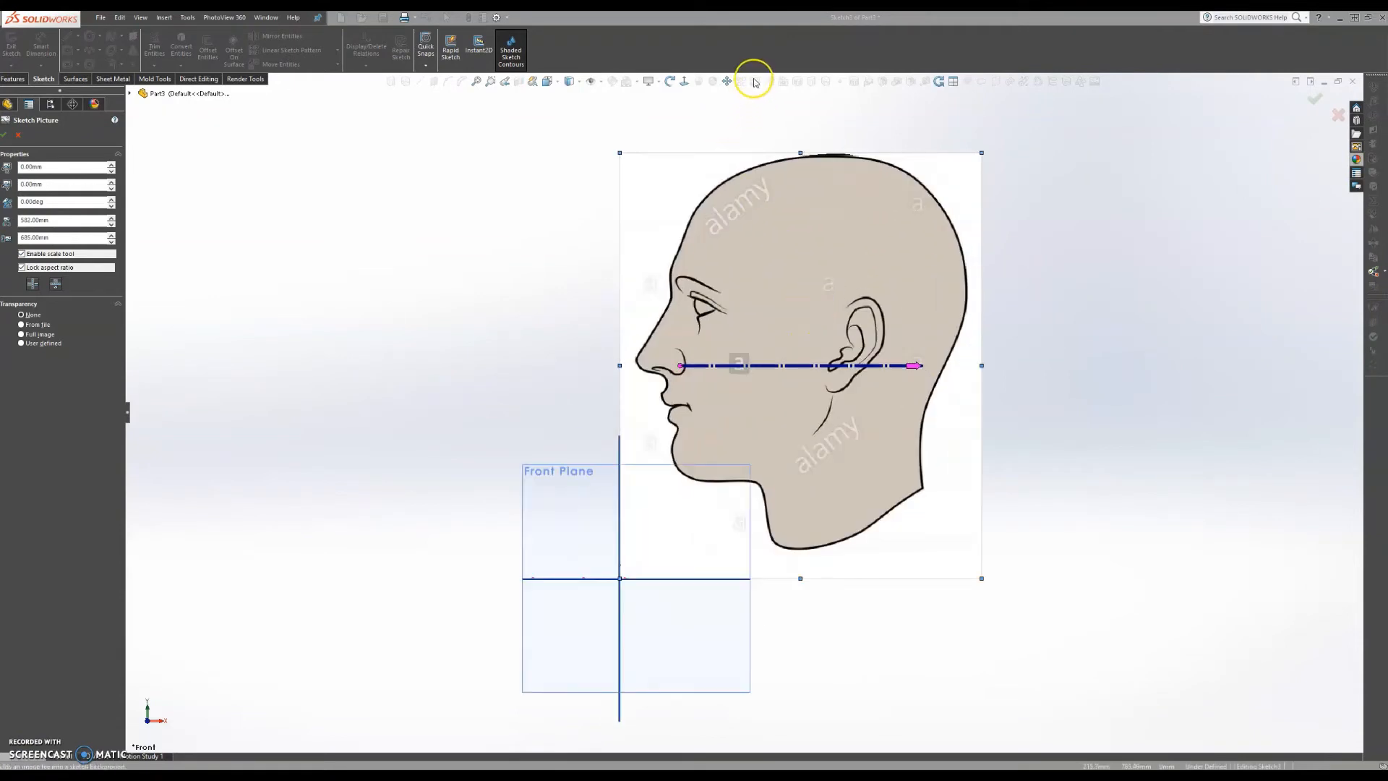
left_click(669, 81)
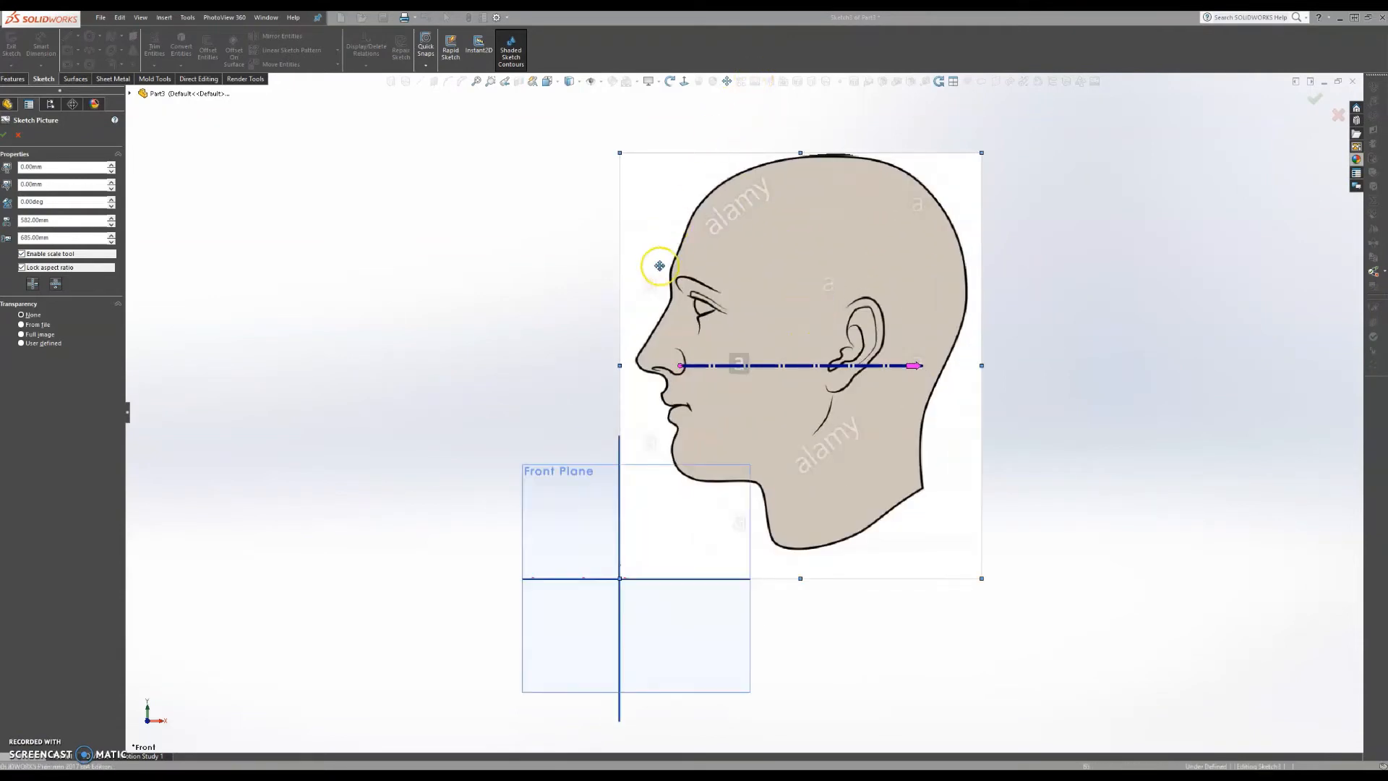
scroll(657, 322, "up", 4)
left_click_drag(636, 384, 668, 400)
middle_click_drag(669, 400, 661, 411)
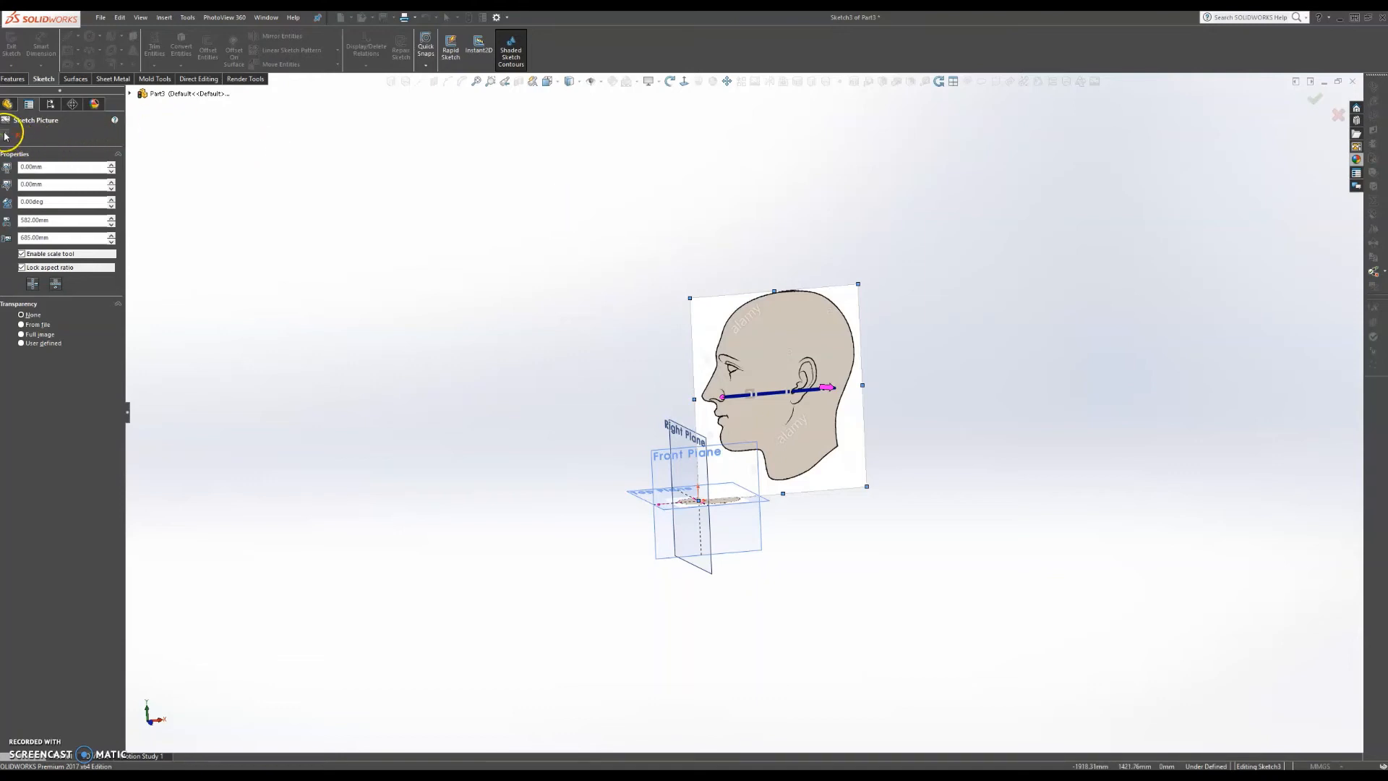
mouse_move(760, 340)
left_mouse_down()
mouse_move(995, 229)
mouse_move(939, 274)
mouse_move(830, 302)
mouse_move(883, 293)
mouse_move(877, 305)
left_mouse_up()
left_click(81, 162)
left_click(5, 136)
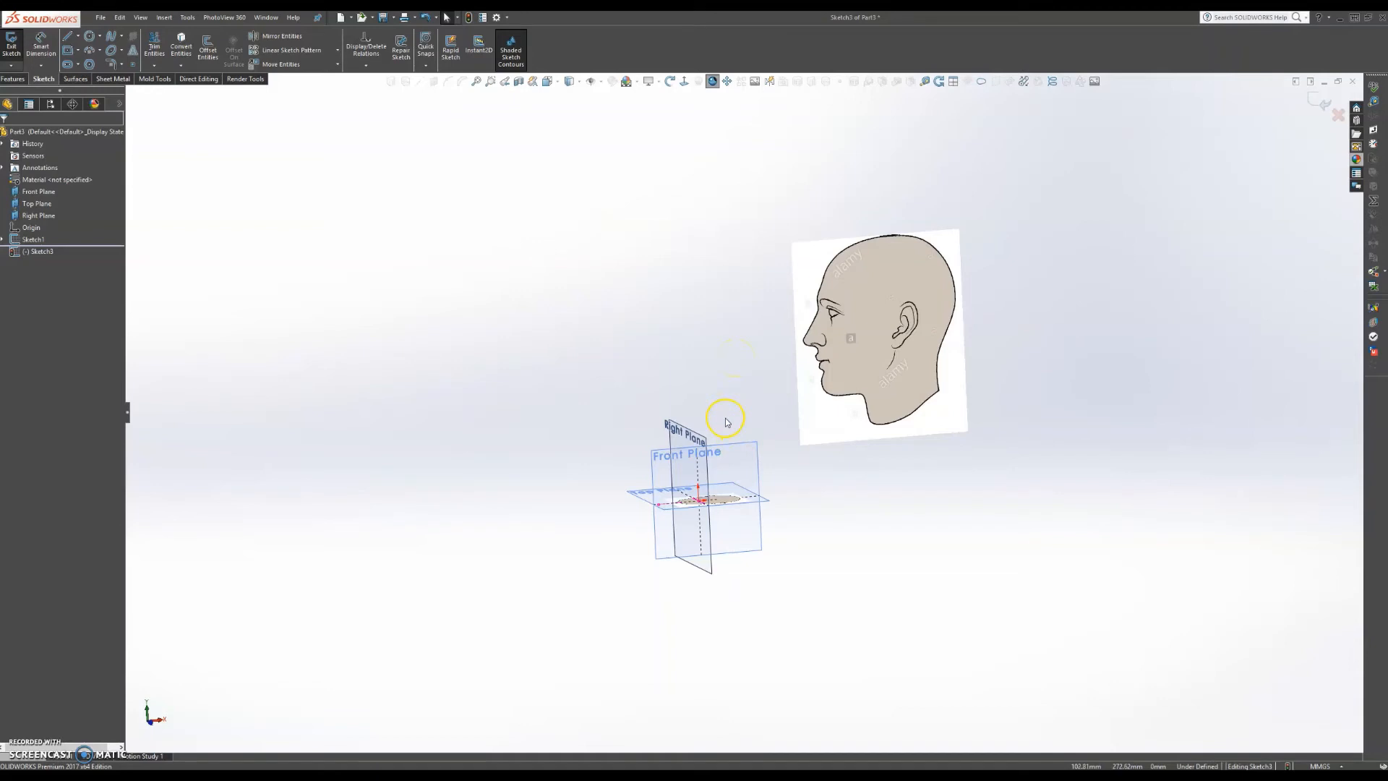
Step: Sketch a vertical midpoint line about 225 mm long, centred on the origin of the Front Plane sketch
left_click(747, 452)
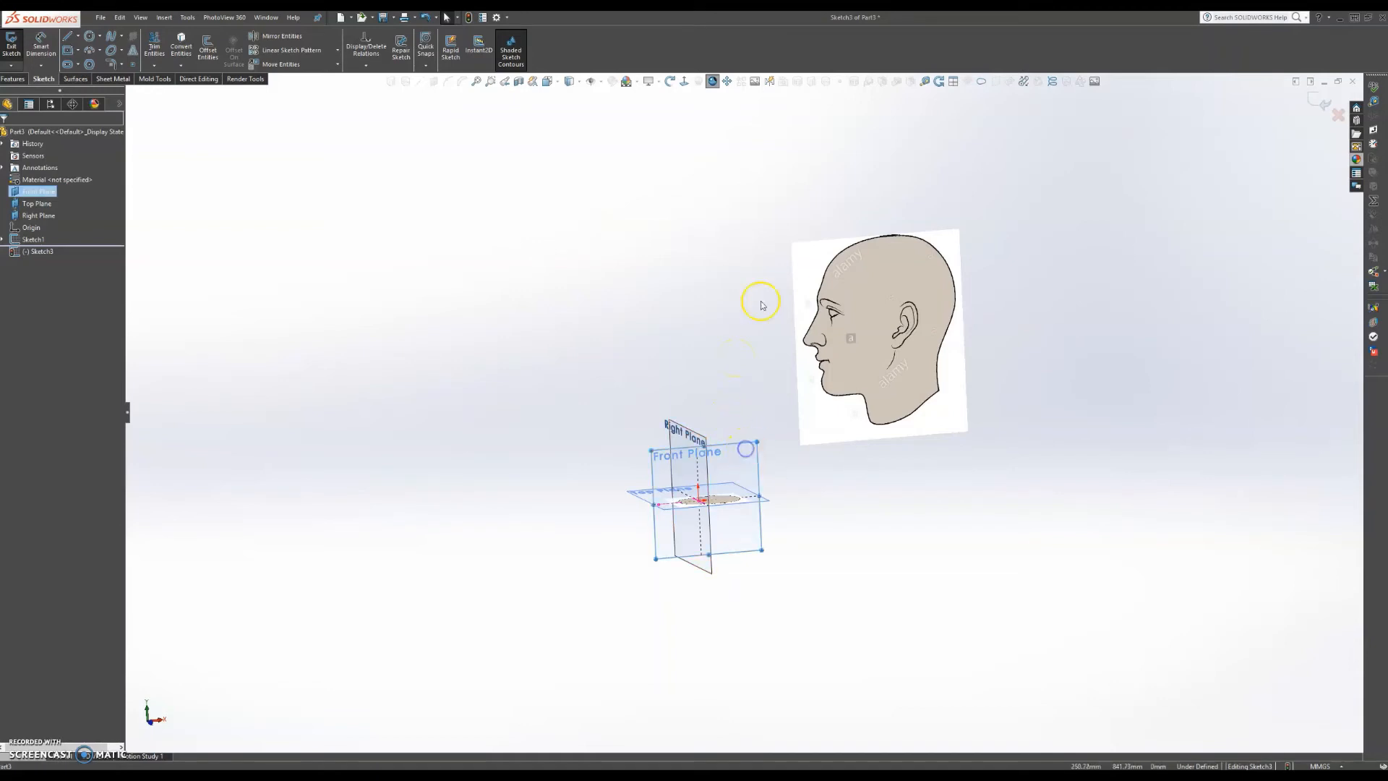
left_click(685, 82)
scroll(521, 615, "down", 2)
scroll(528, 600, "down", 2)
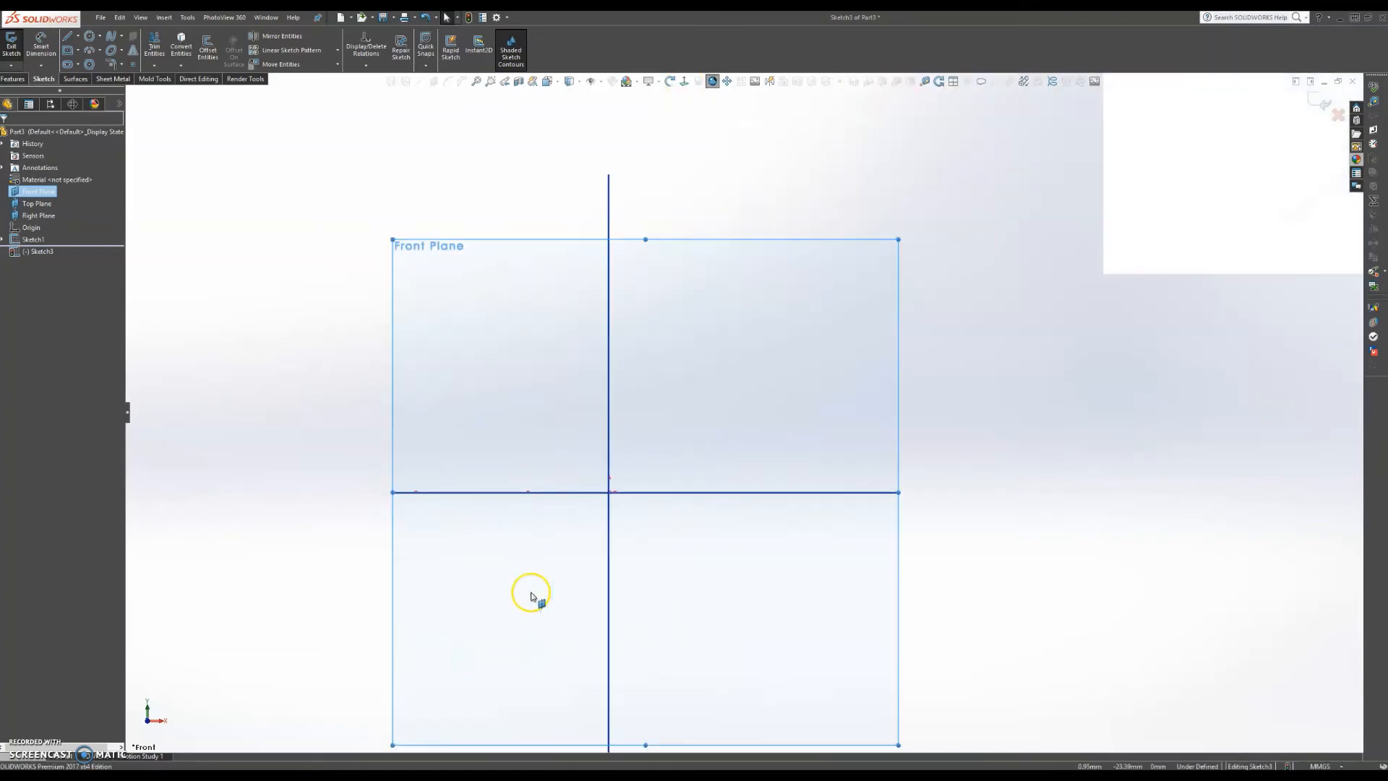
left_click(78, 36)
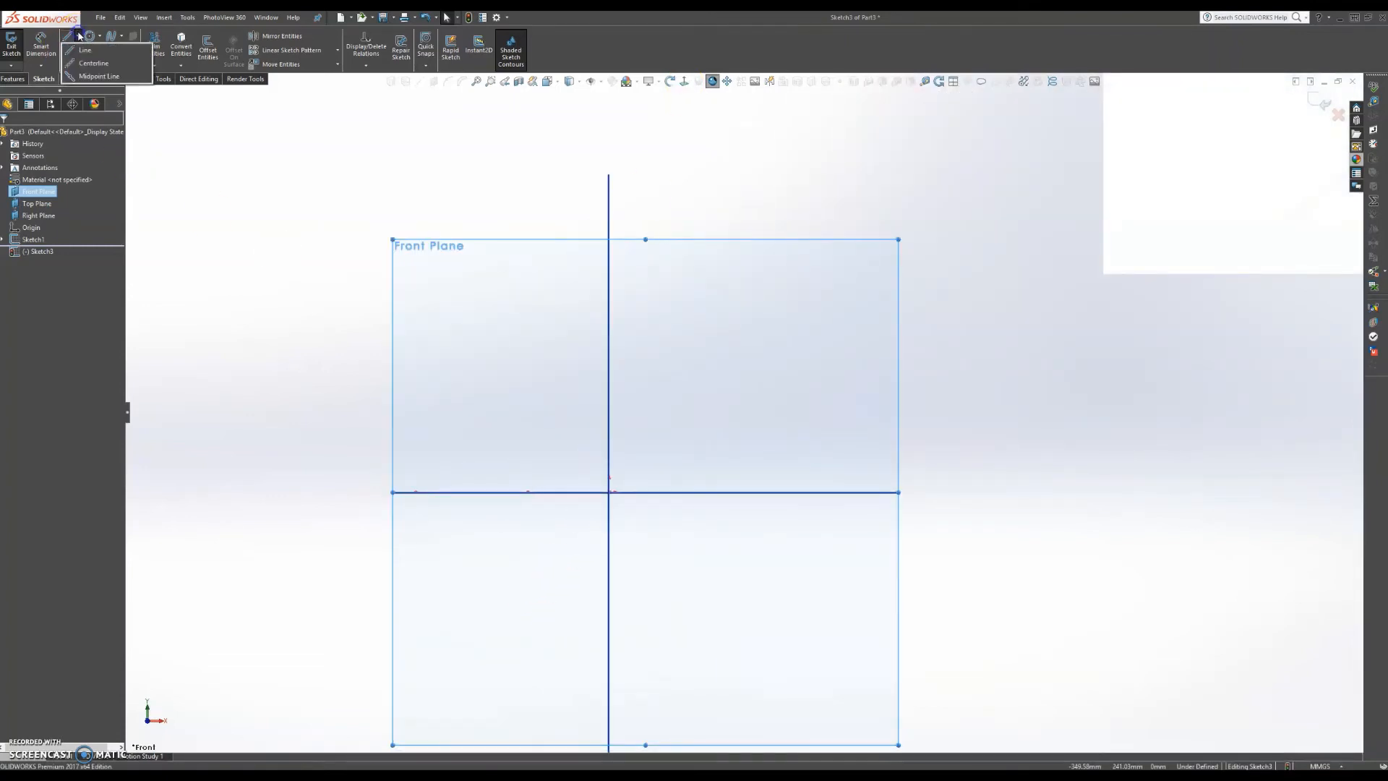
left_click(93, 78)
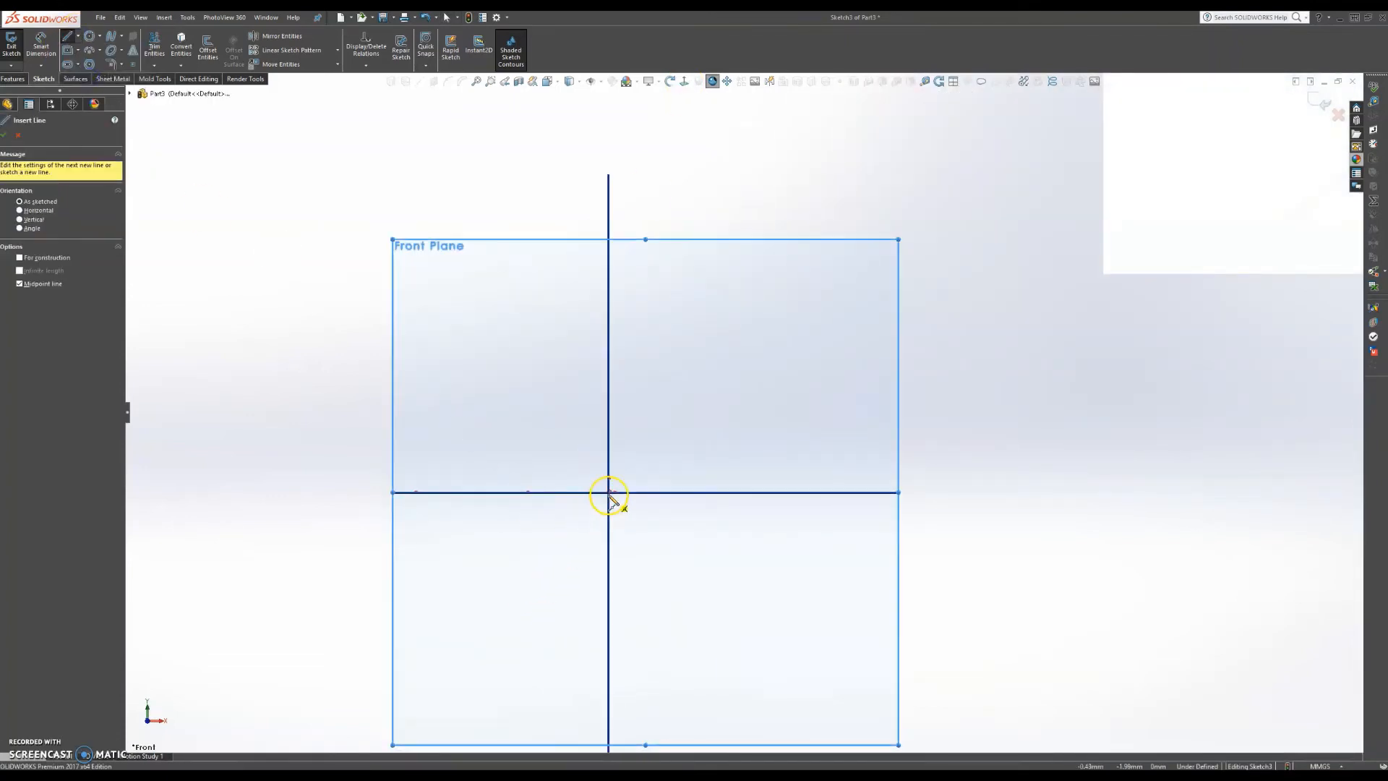
left_click(609, 492)
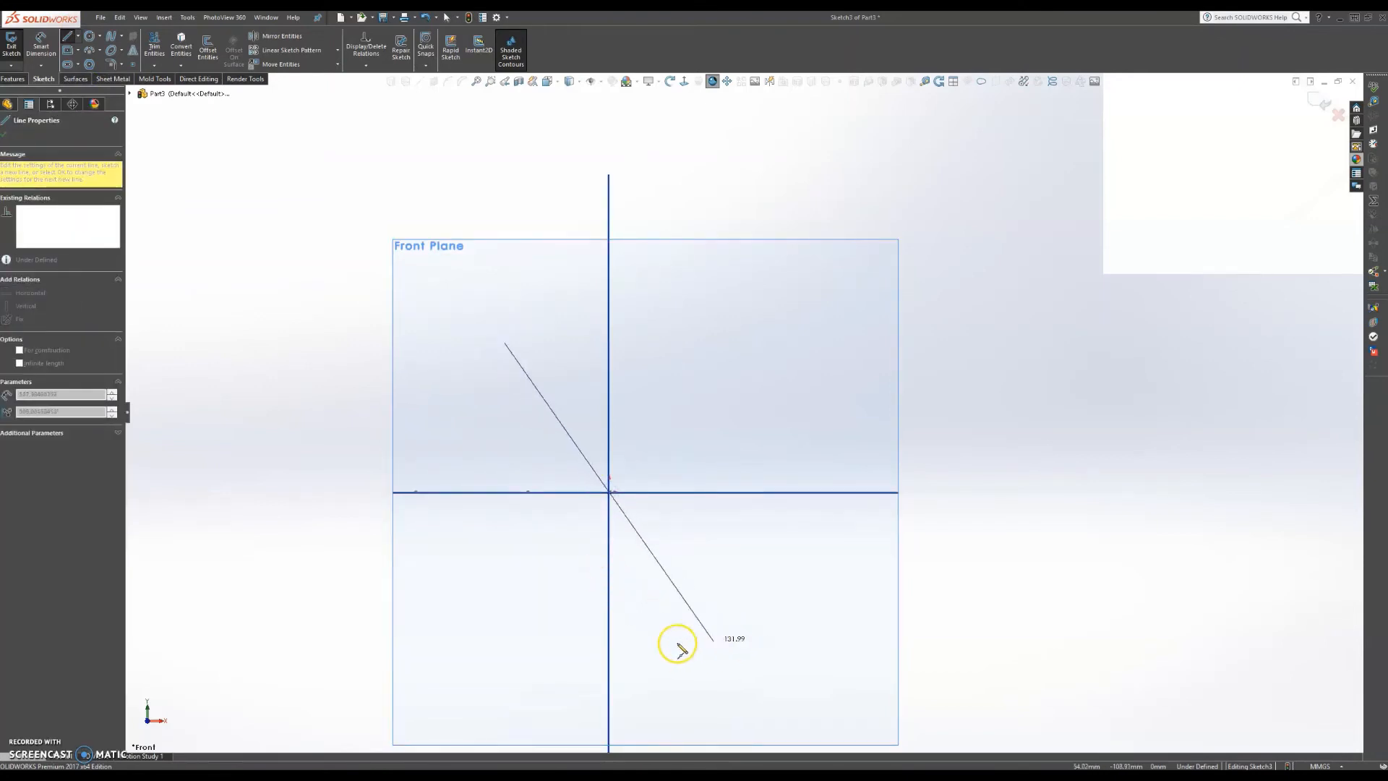
left_click(609, 647)
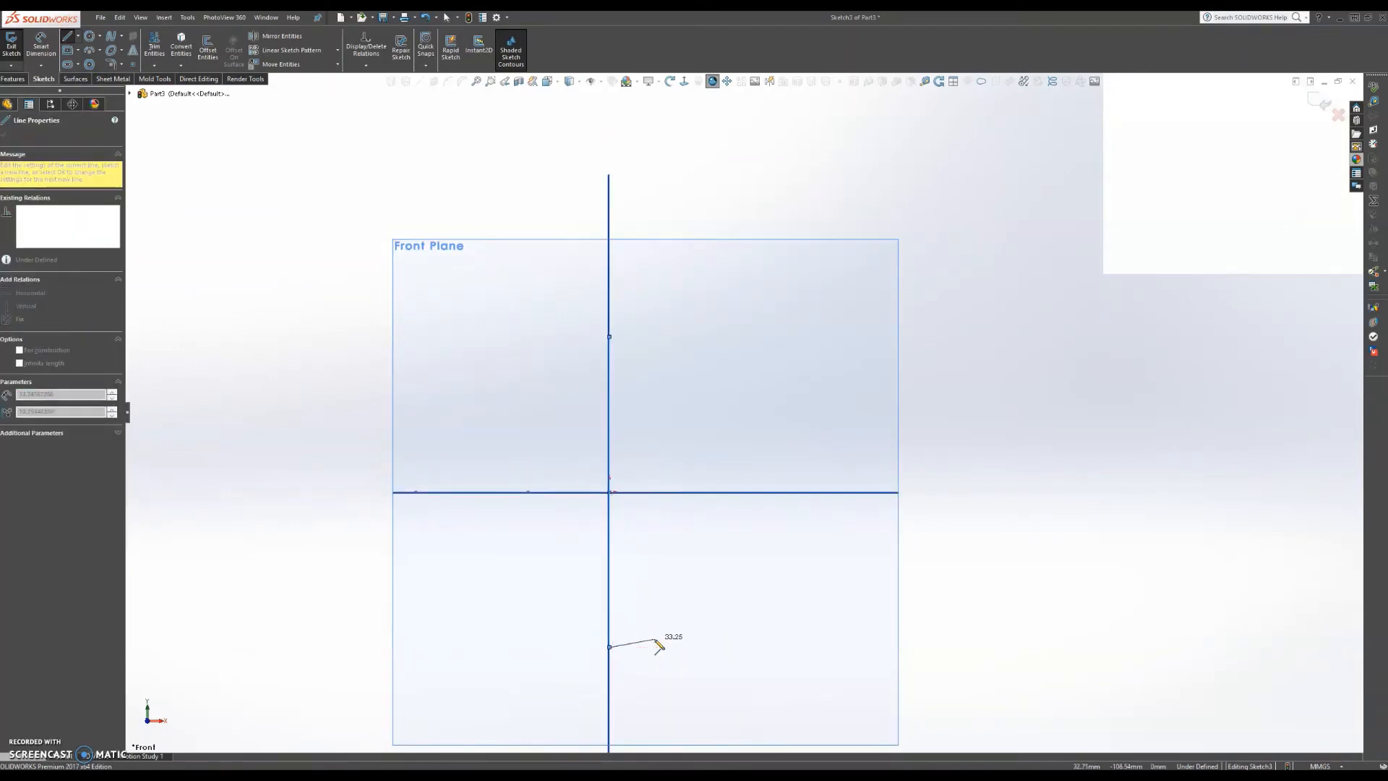
key("Escape")
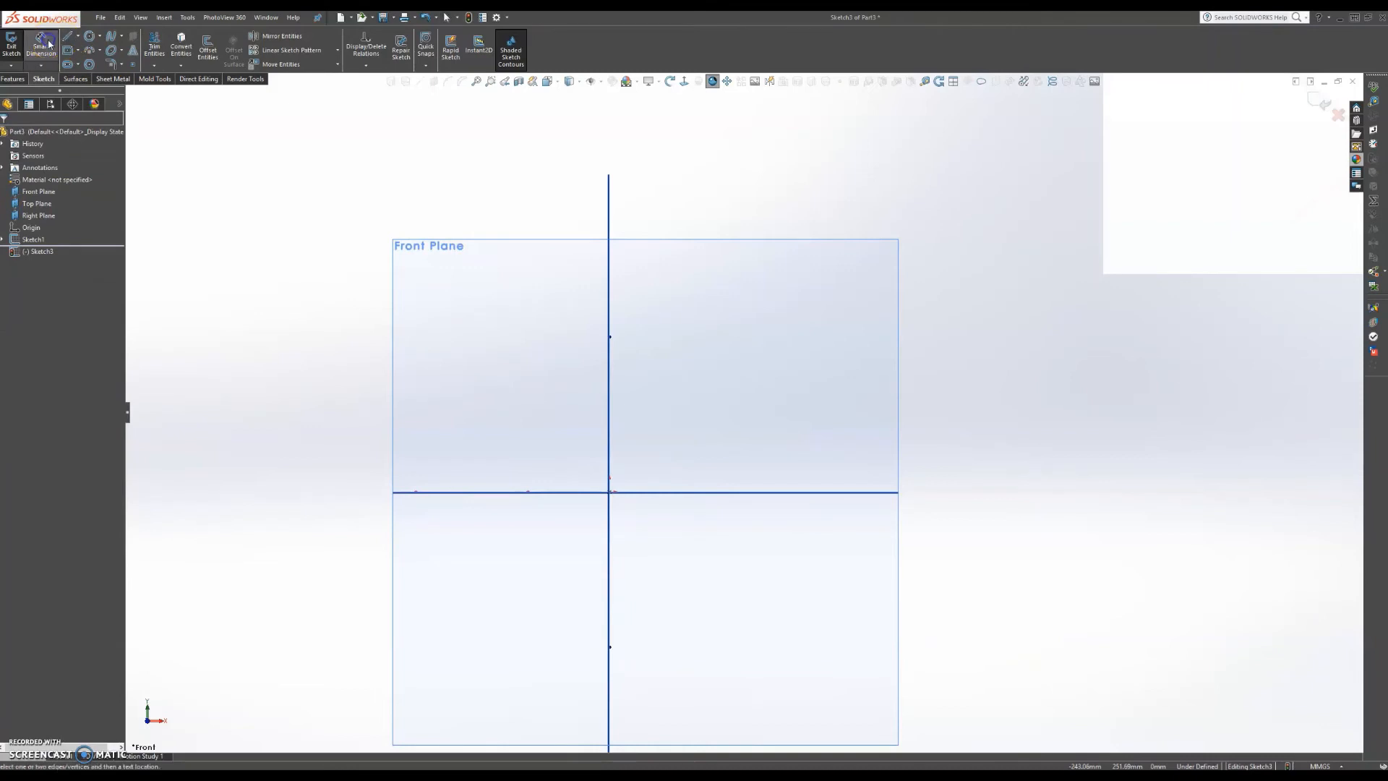
Step: Dimension the vertical midpoint line's length to 200 mm and accept the dimension
left_click(608, 365)
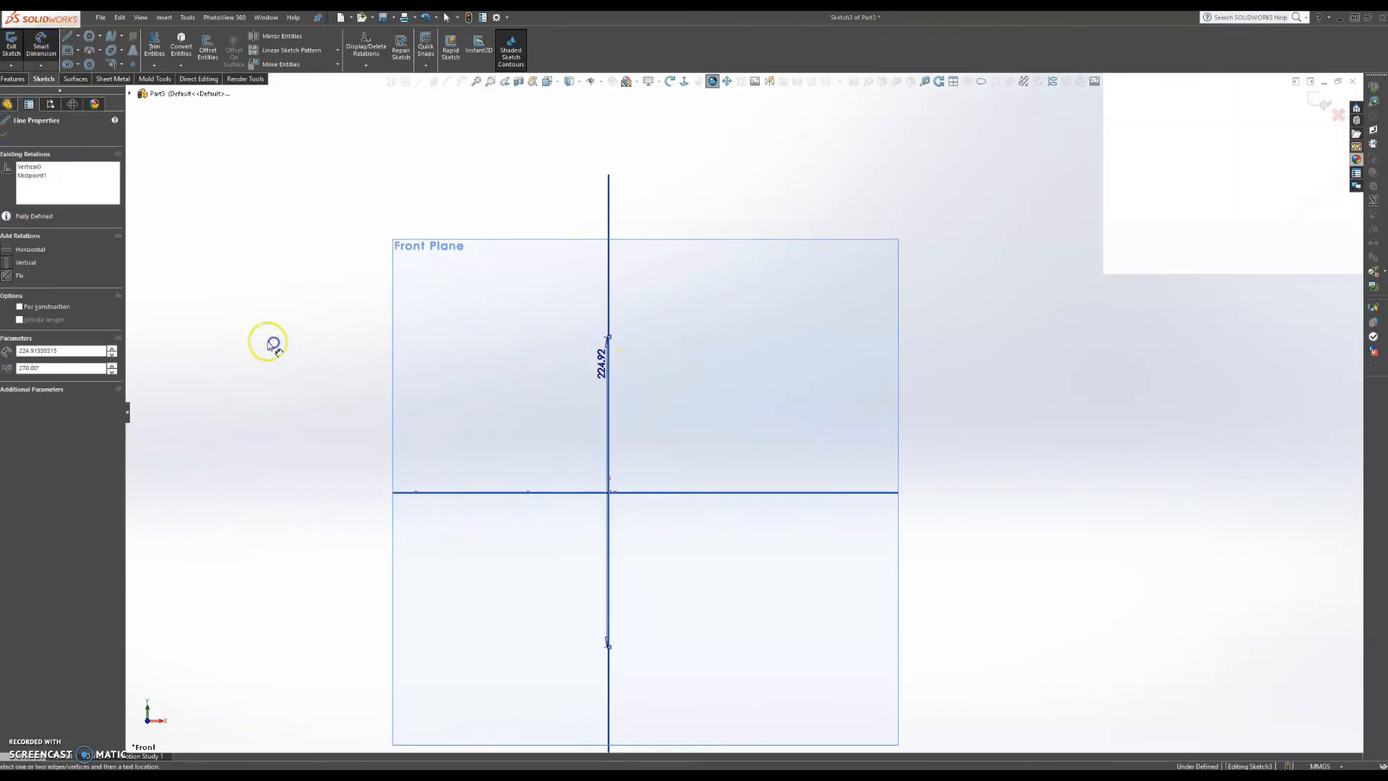
left_click(272, 363)
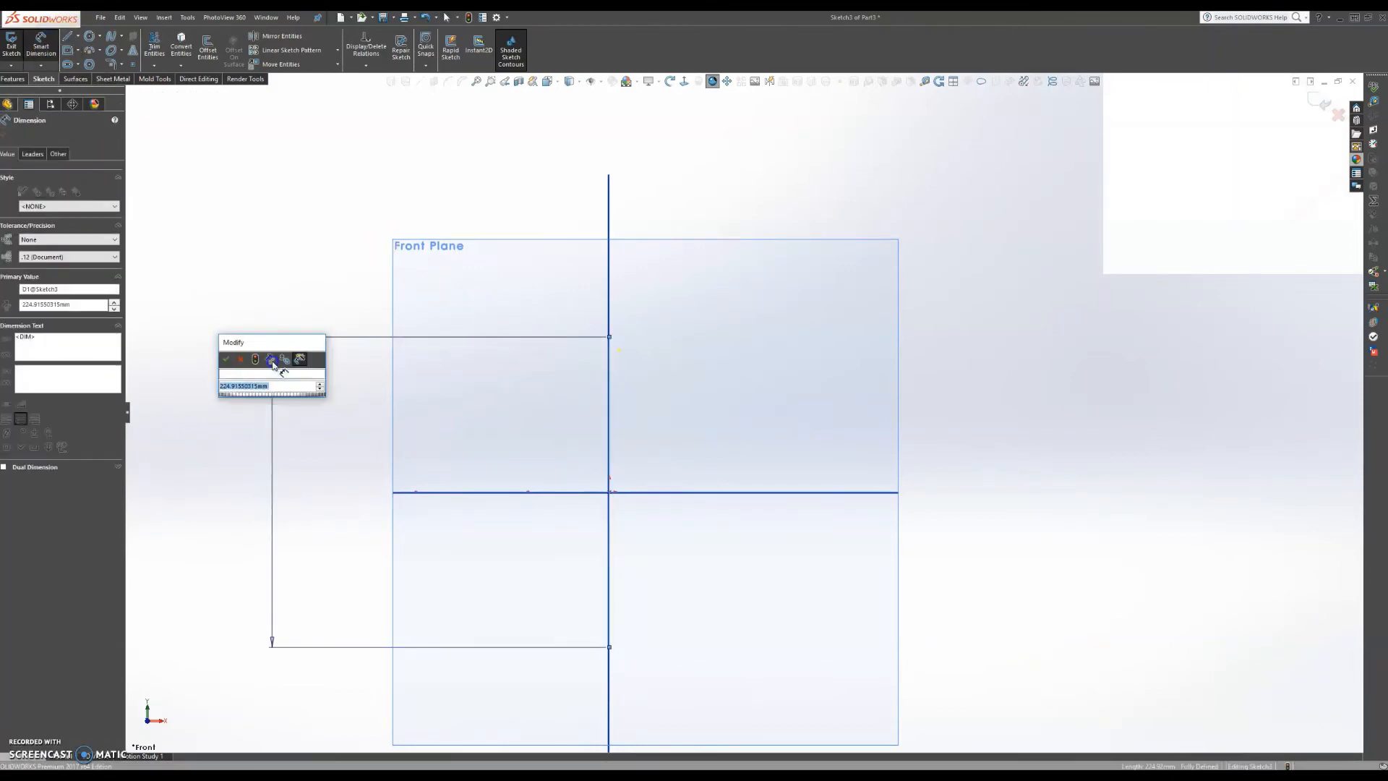
type("200")
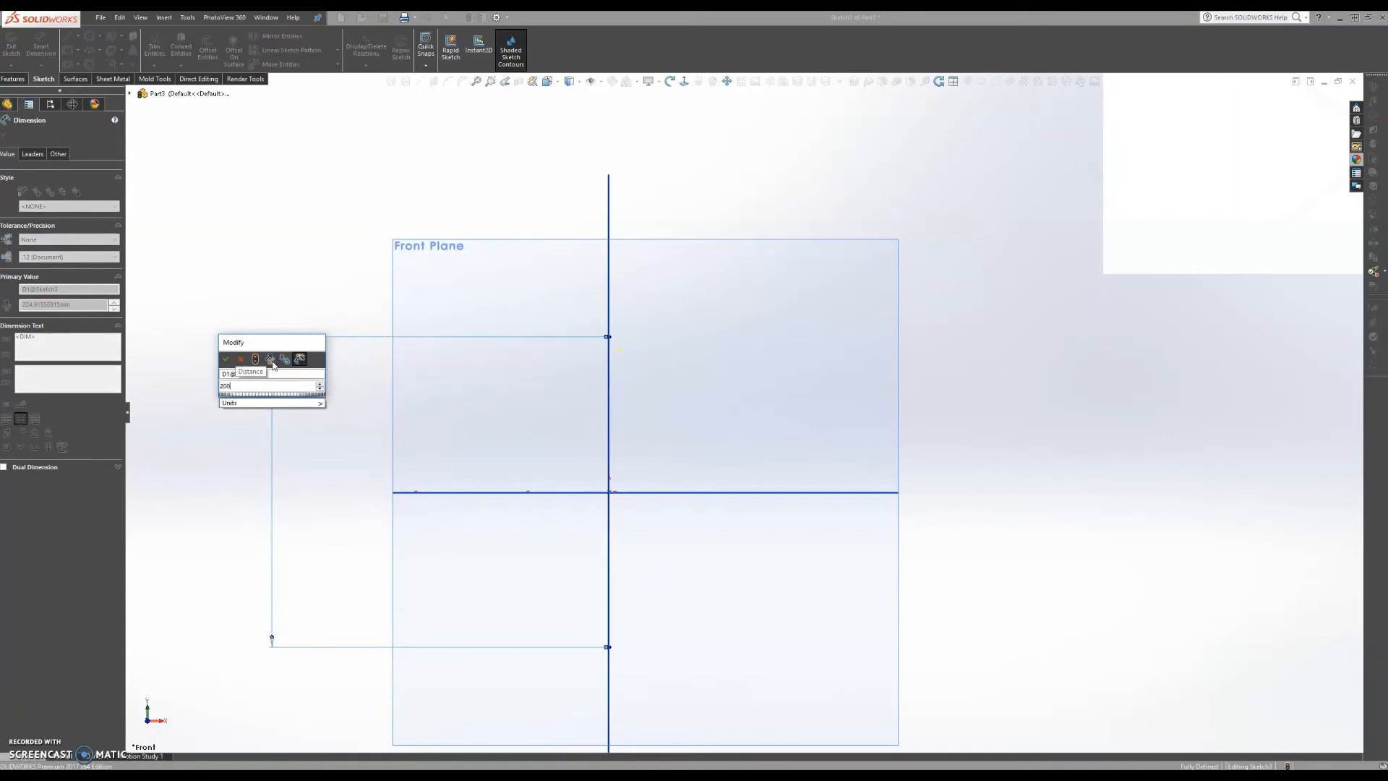
left_click(227, 359)
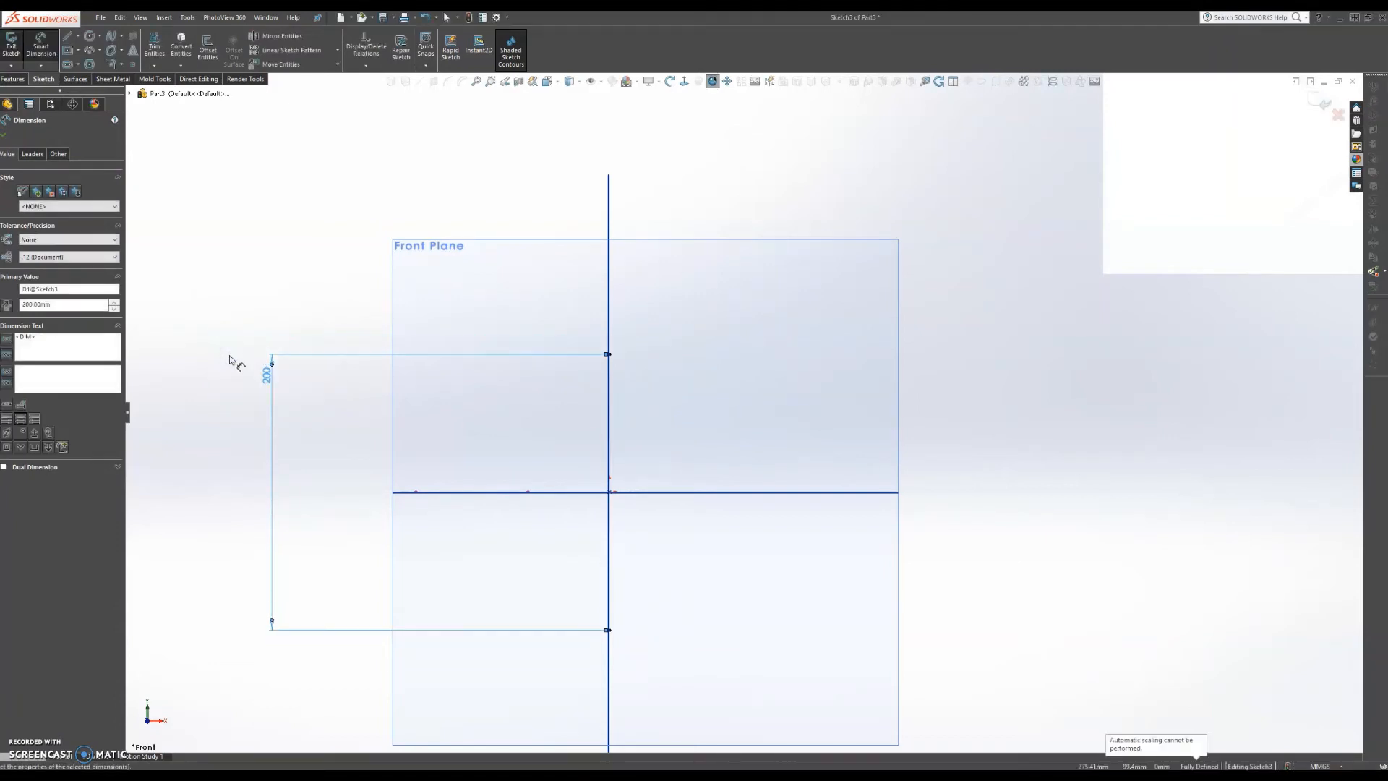
scroll(853, 426, "up", 4)
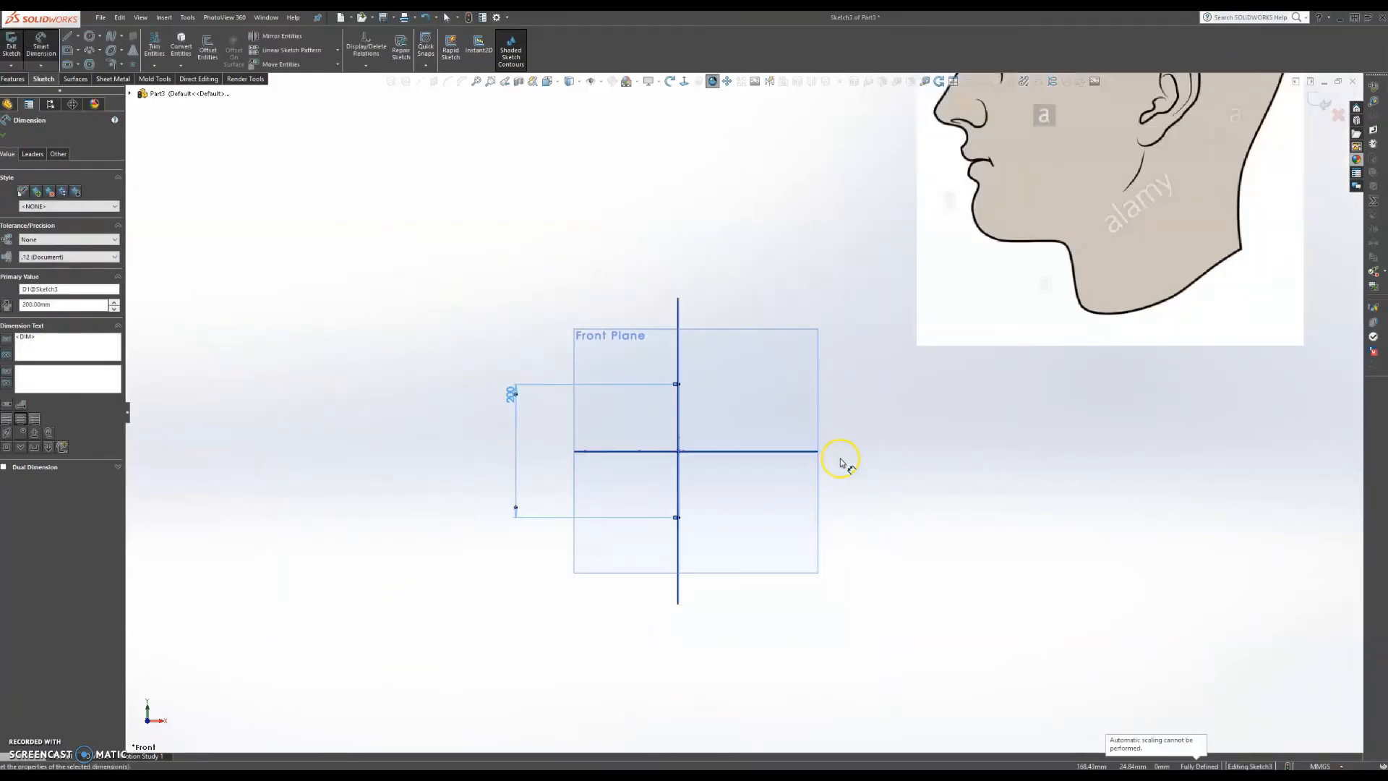
left_click(8, 143)
Step: Reopen the side-view head picture for editing, shrink it and move it over the 200 mm reference line
mouse_move(821, 372)
middle_mouse_down()
mouse_move(846, 379)
mouse_move(839, 400)
middle_mouse_up()
left_click(685, 81)
scroll(596, 544, "down", 3)
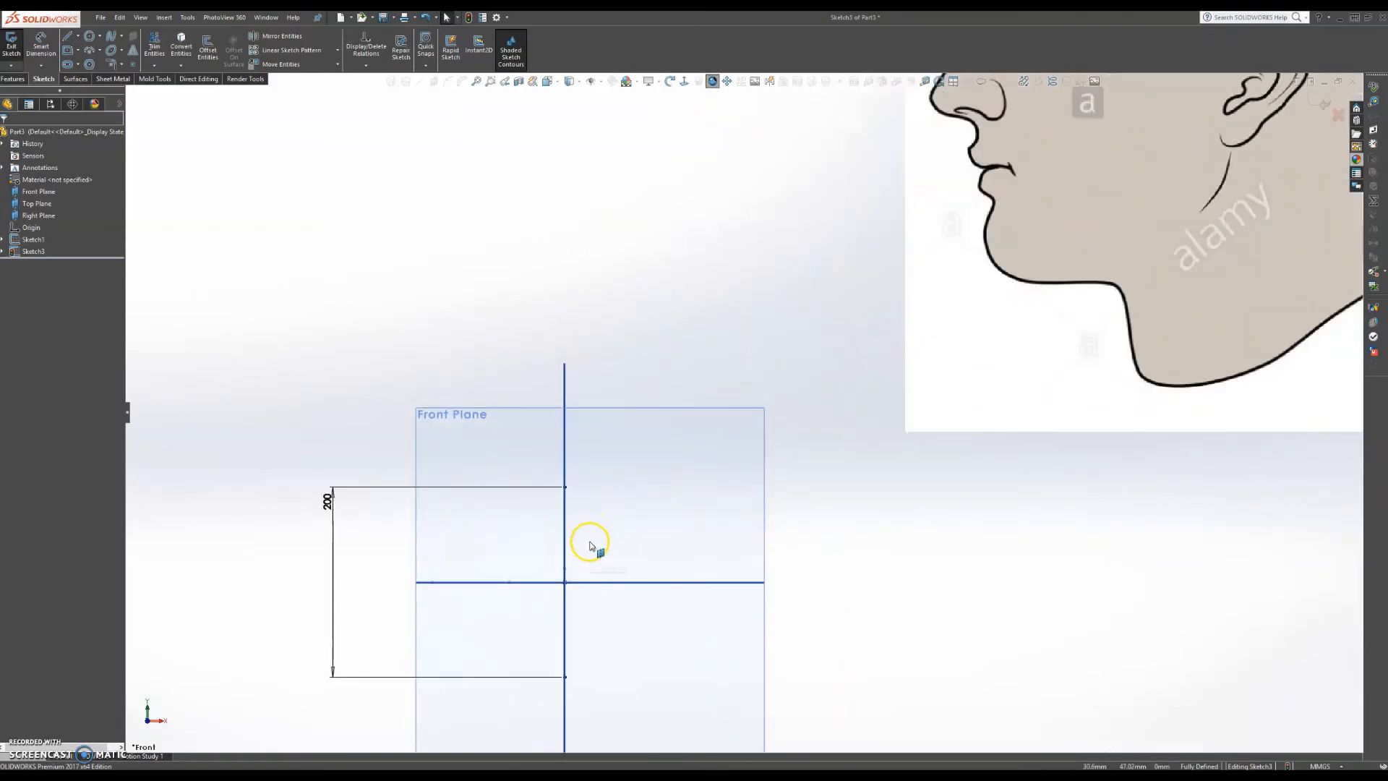
left_click(1108, 184)
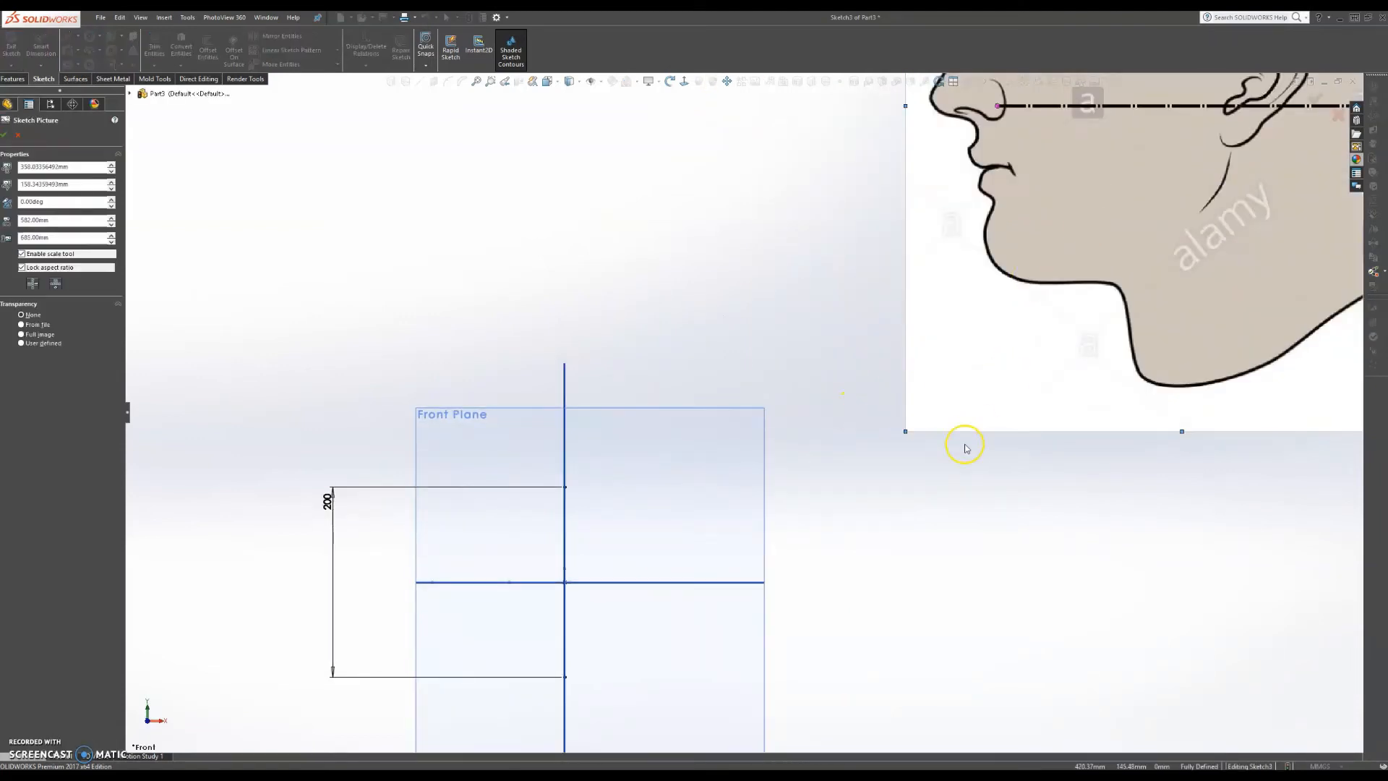
key("f")
mouse_move(921, 301)
left_mouse_down()
mouse_move(752, 436)
mouse_move(690, 509)
left_mouse_up()
scroll(690, 509, "down", 2)
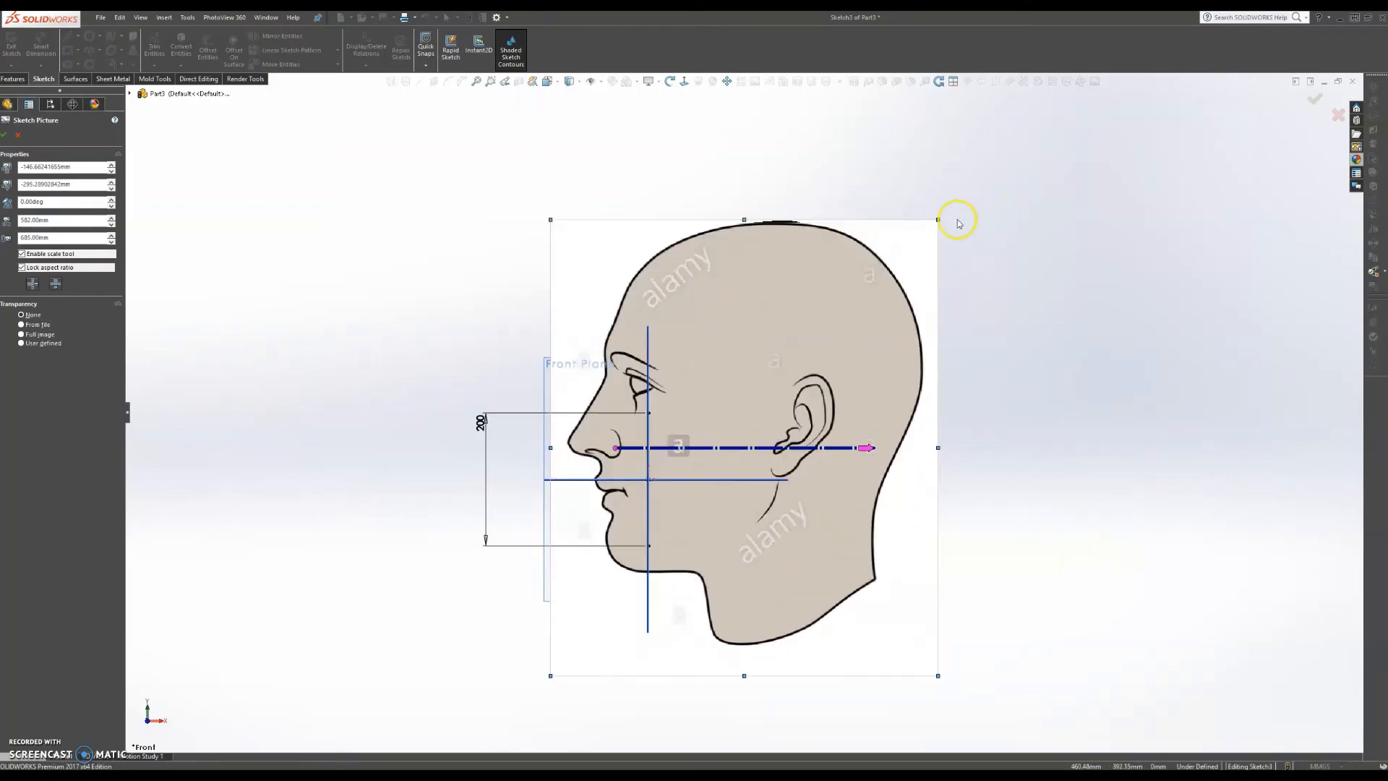
left_click_drag(939, 220, 734, 465)
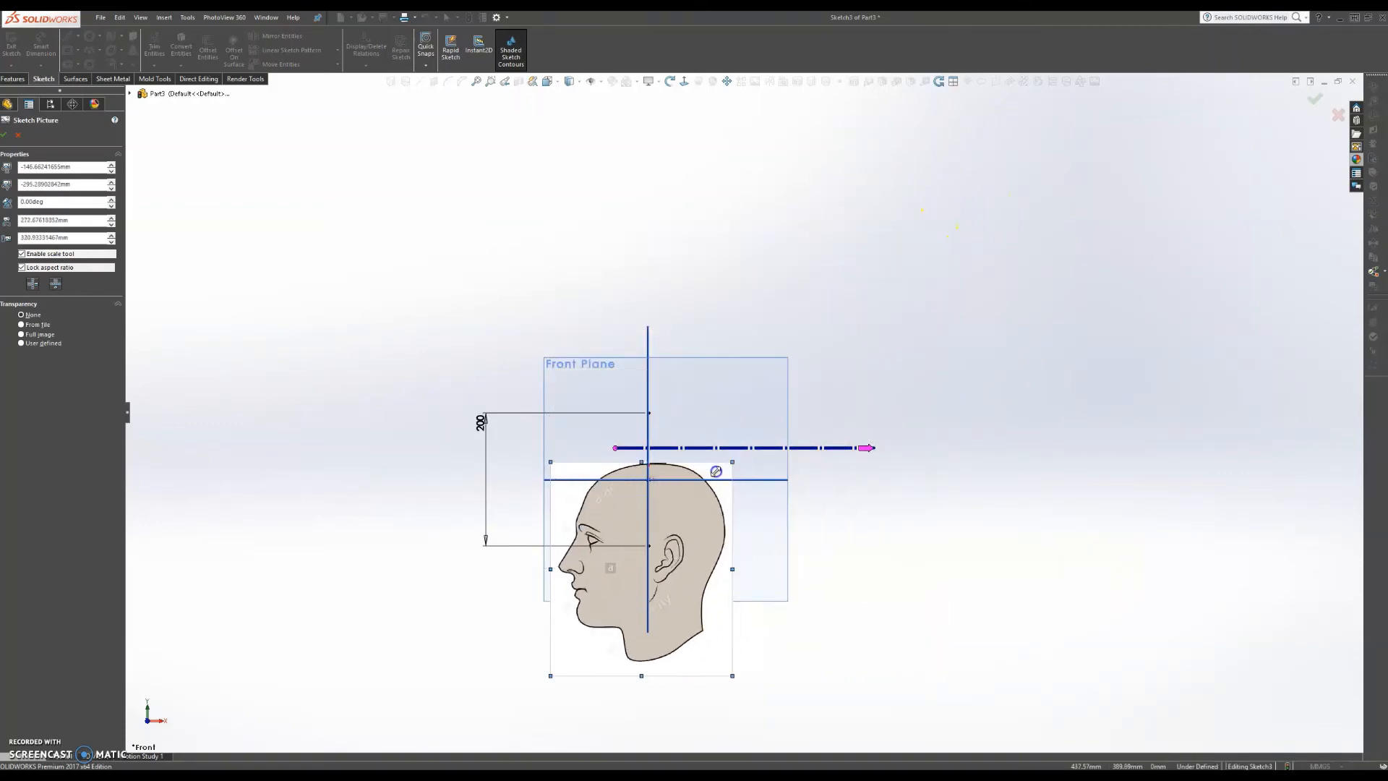
left_click_drag(713, 573, 742, 474)
scroll(693, 521, "down", 4)
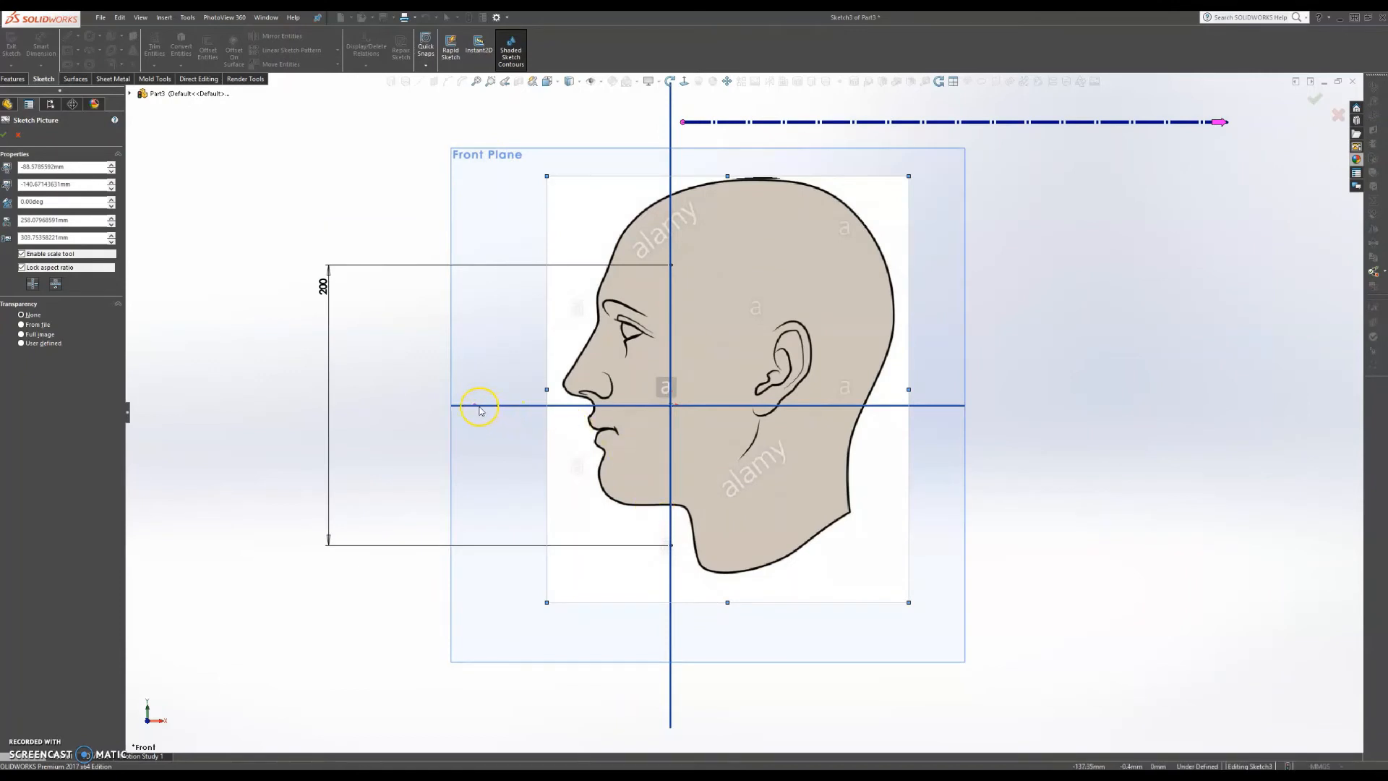
Step: Scale and shift the head picture to about 220 by 259 mm, matching crown and chin to the 200 mm line's ends, and accept
mouse_move(850, 259)
left_mouse_down()
mouse_move(976, 258)
mouse_move(871, 267)
mouse_move(933, 267)
mouse_move(837, 285)
mouse_move(854, 288)
left_mouse_up()
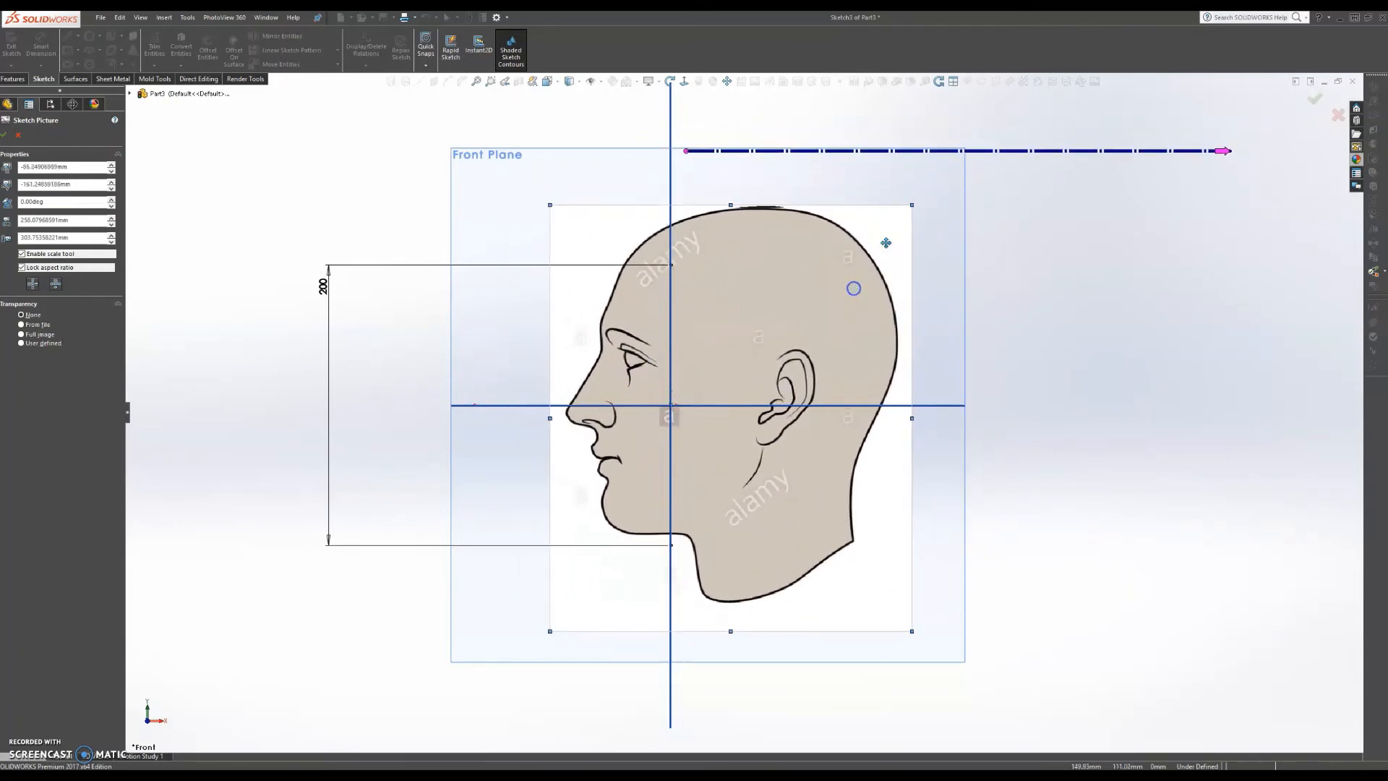
left_click_drag(915, 208, 798, 352)
left_click_drag(758, 476, 778, 417)
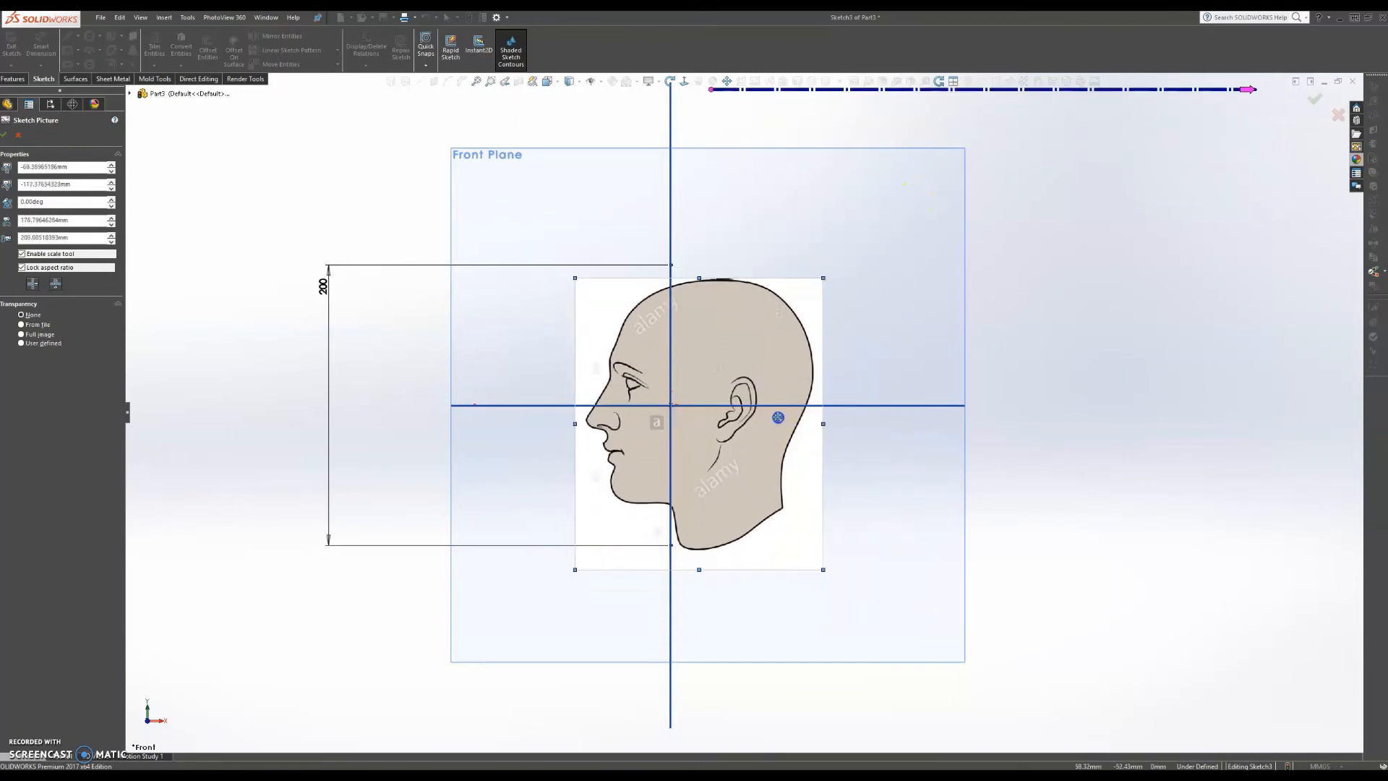
mouse_move(823, 279)
left_mouse_down()
mouse_move(855, 259)
mouse_move(812, 342)
left_mouse_up()
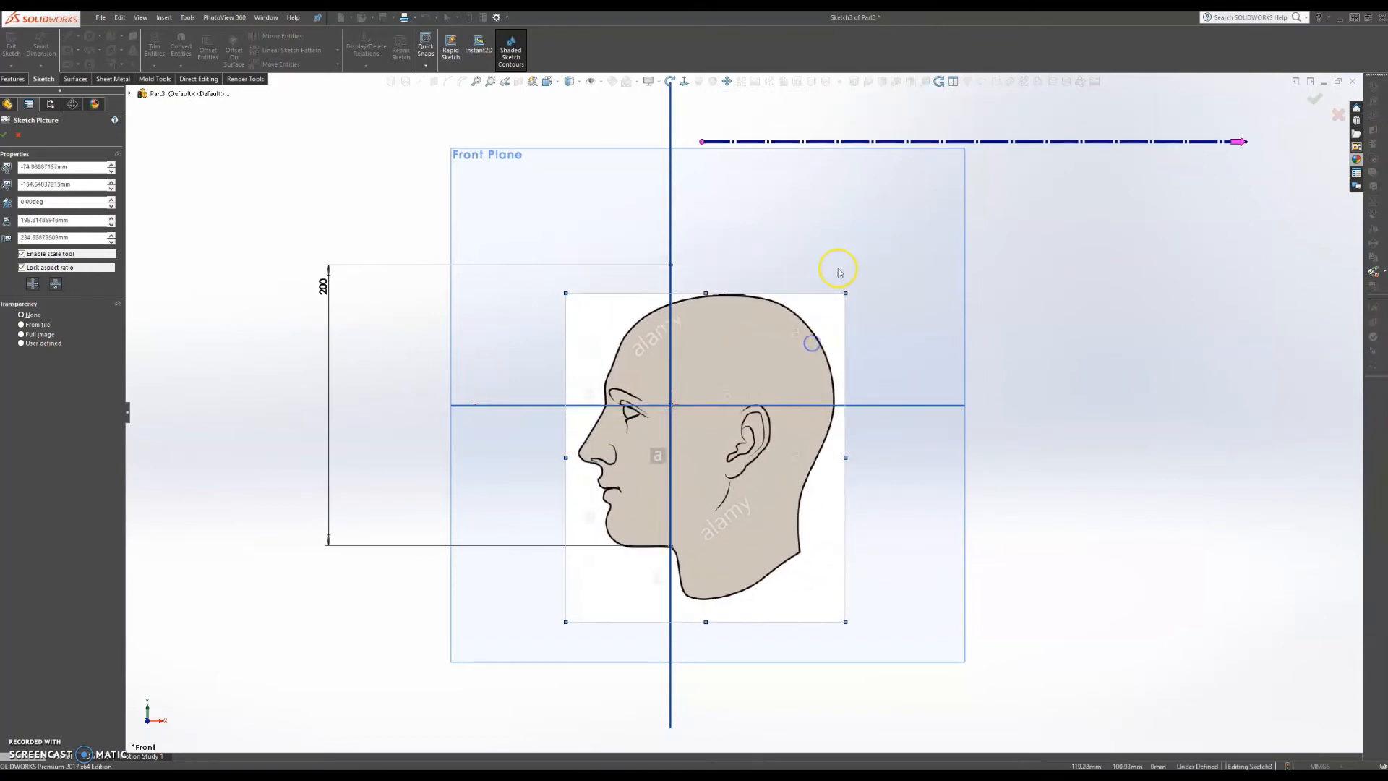
mouse_move(843, 293)
left_mouse_down()
mouse_move(879, 267)
mouse_move(836, 301)
left_mouse_up()
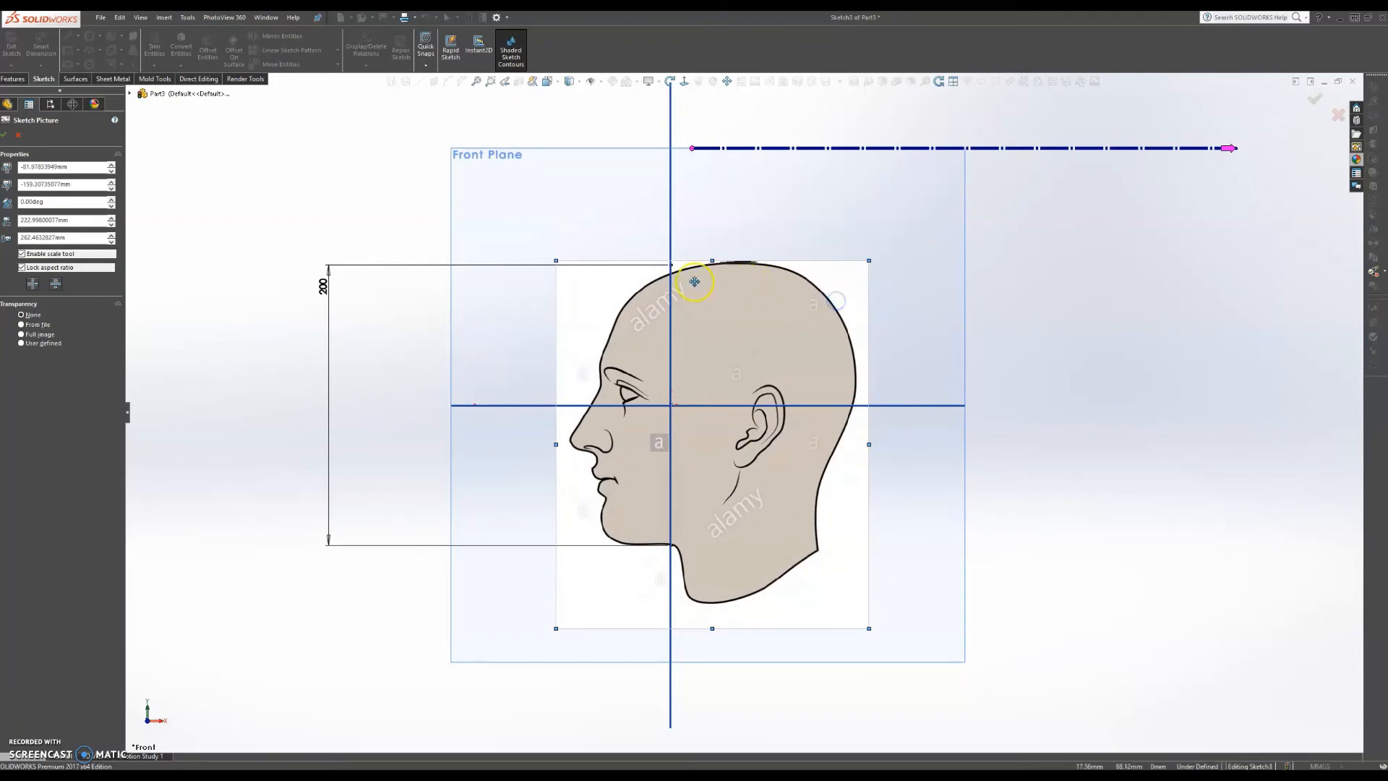
mouse_move(870, 258)
left_mouse_down()
mouse_move(780, 296)
mouse_move(834, 296)
left_mouse_up()
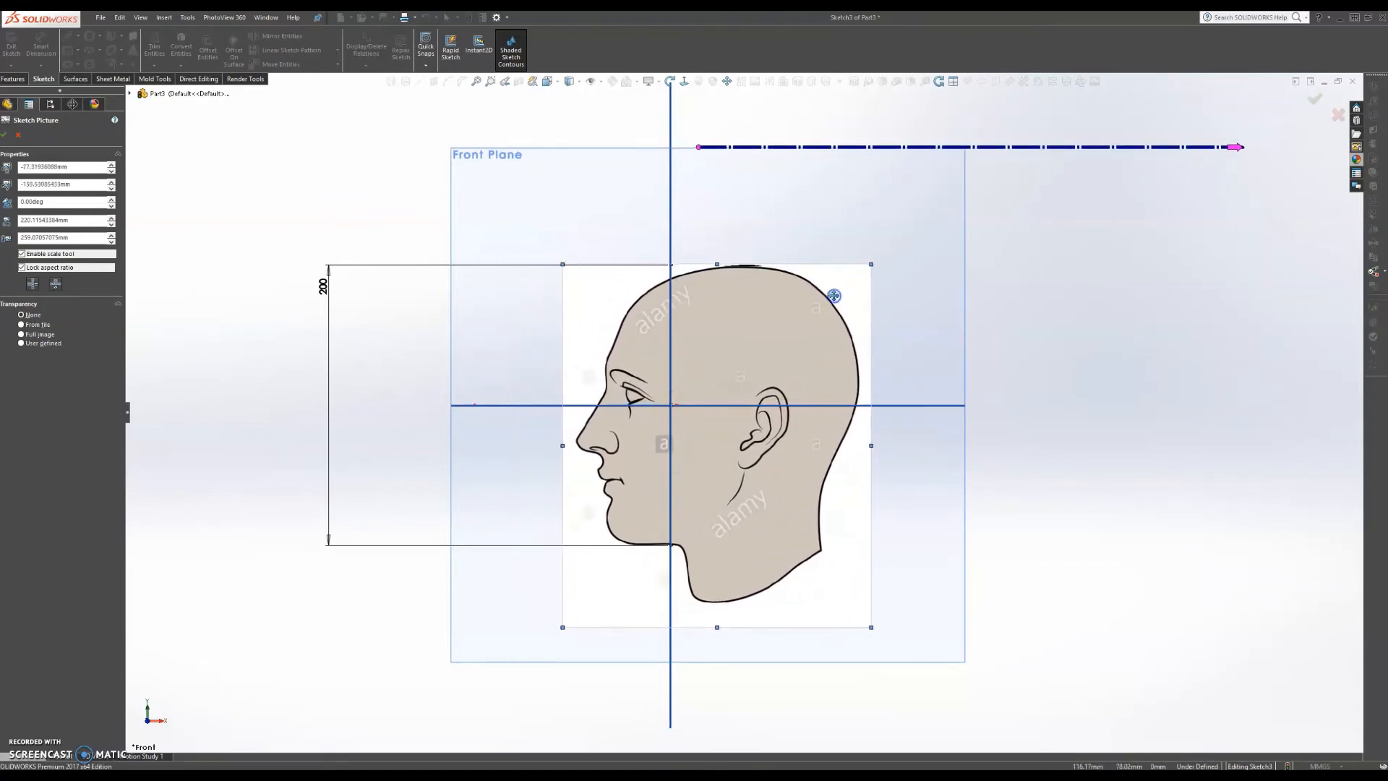
left_click(5, 136)
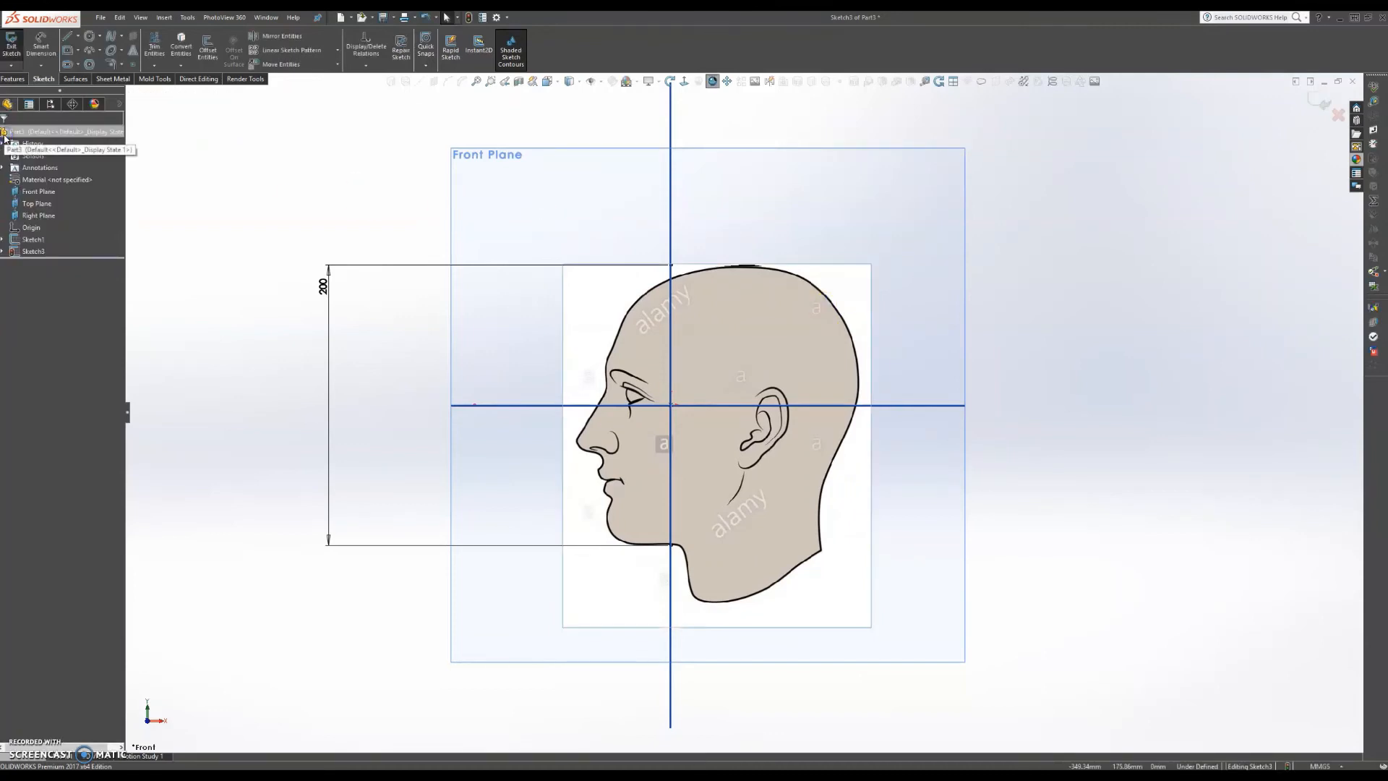
Step: Check the alignment of both head pictures from an oblique angle and exit the Front Plane sketch
mouse_move(625, 287)
middle_mouse_down()
mouse_move(666, 396)
mouse_move(650, 397)
middle_mouse_up()
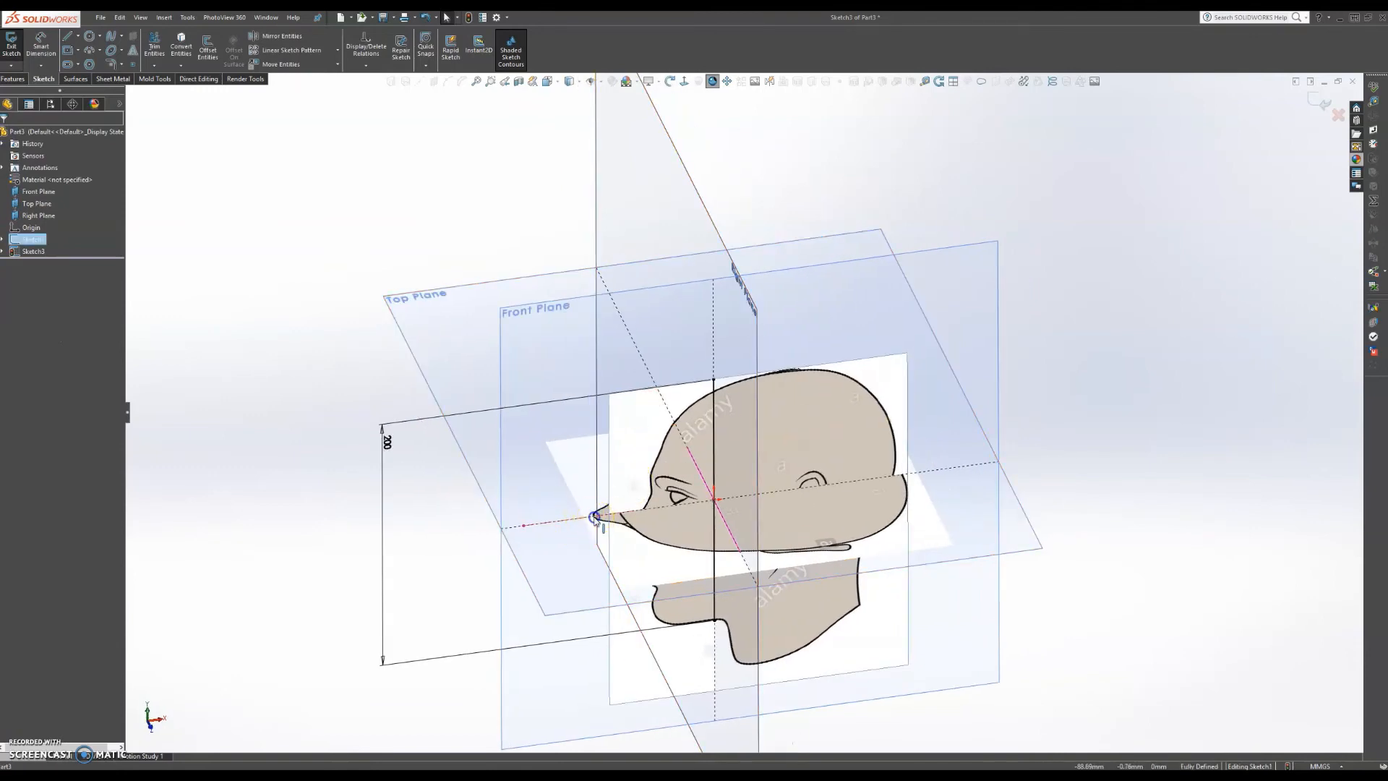
left_click(853, 248)
left_click(1320, 101)
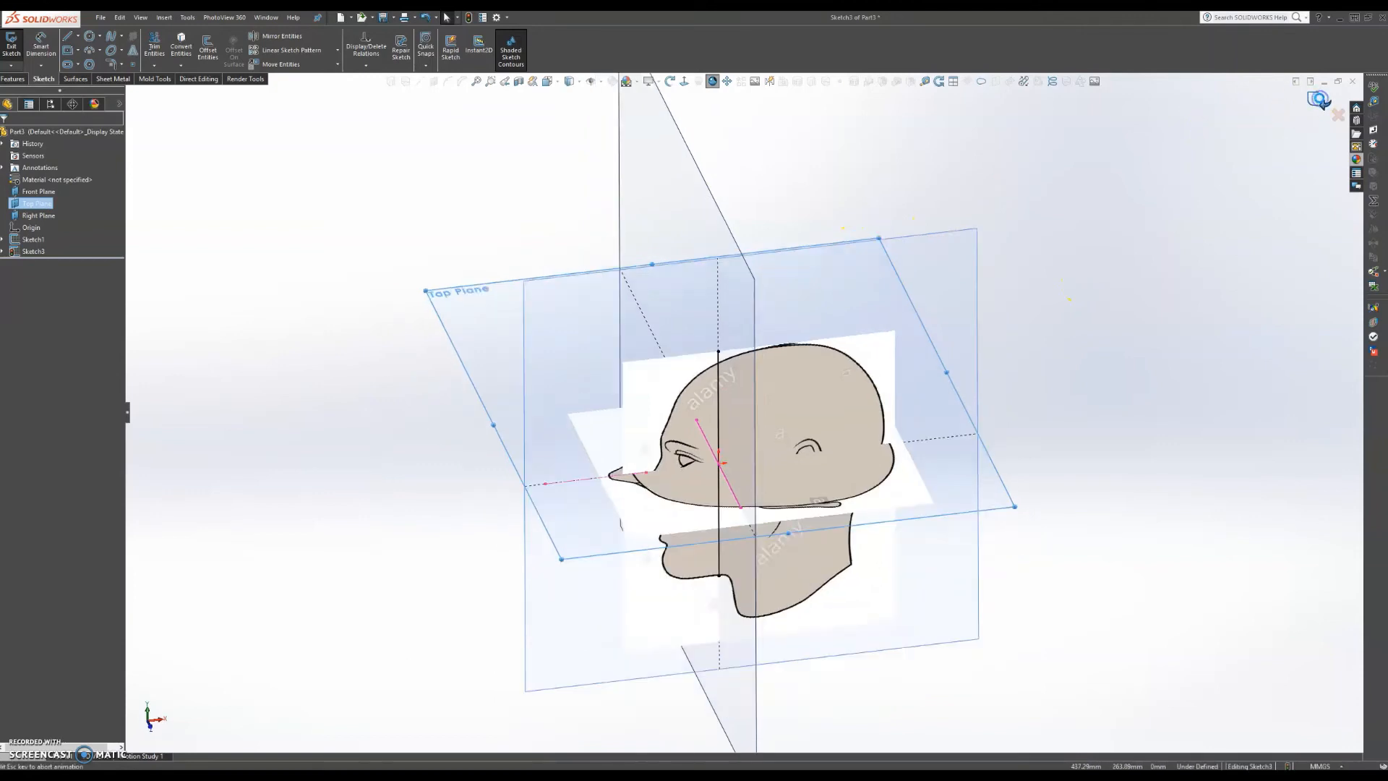
Step: Start a new sketch on the Top Plane and draw a vertical centerline from the nose tip to beyond the head picture's upper edge
middle_click_drag(923, 198, 933, 261)
left_click(883, 277)
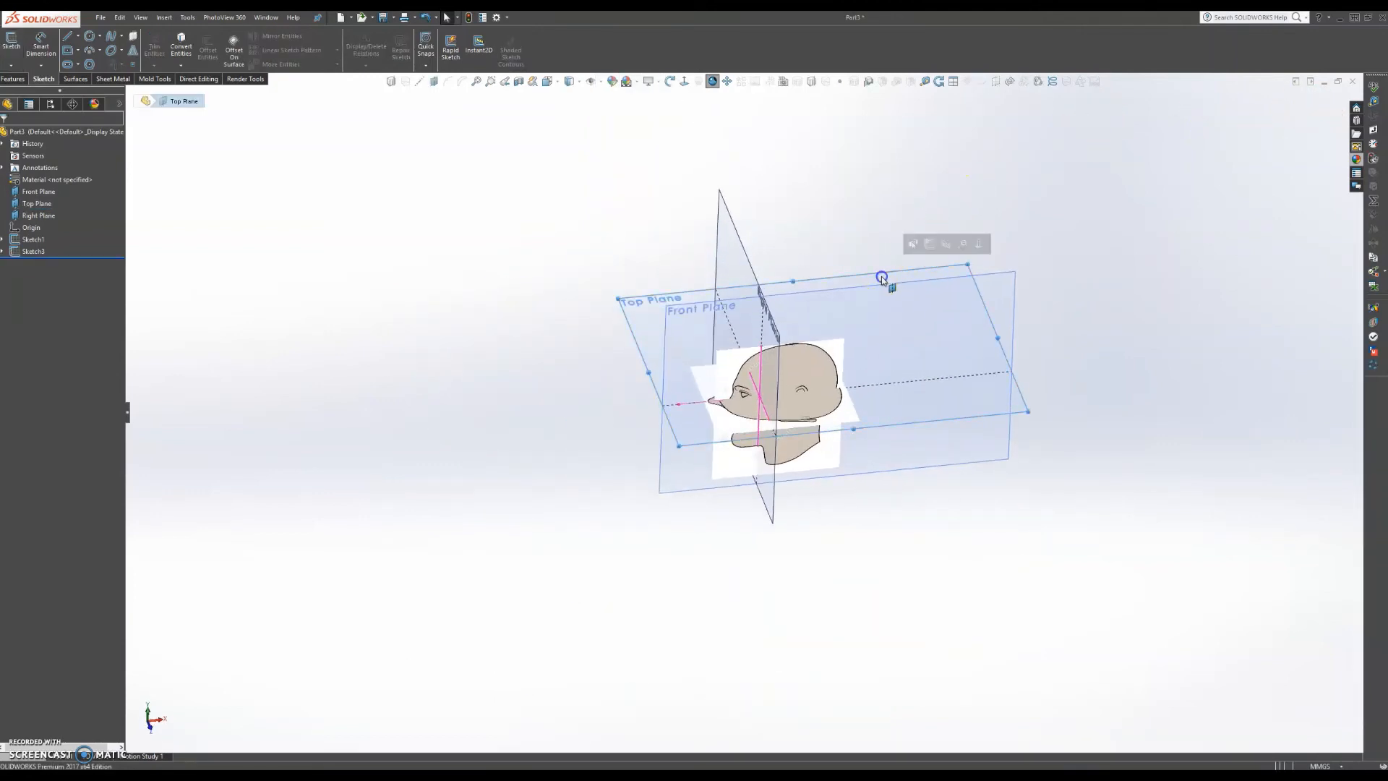
left_click(930, 239)
left_click(136, 50)
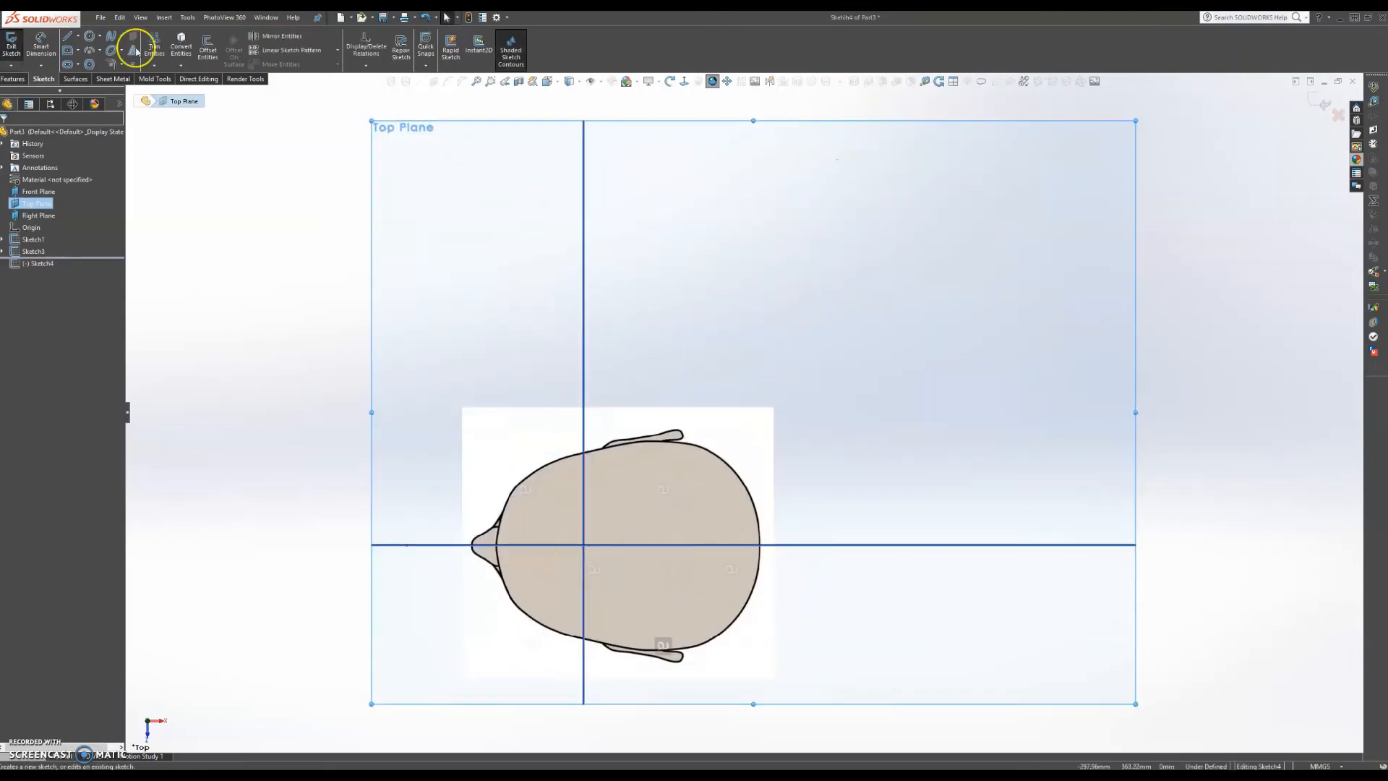
left_click(78, 36)
left_click(93, 58)
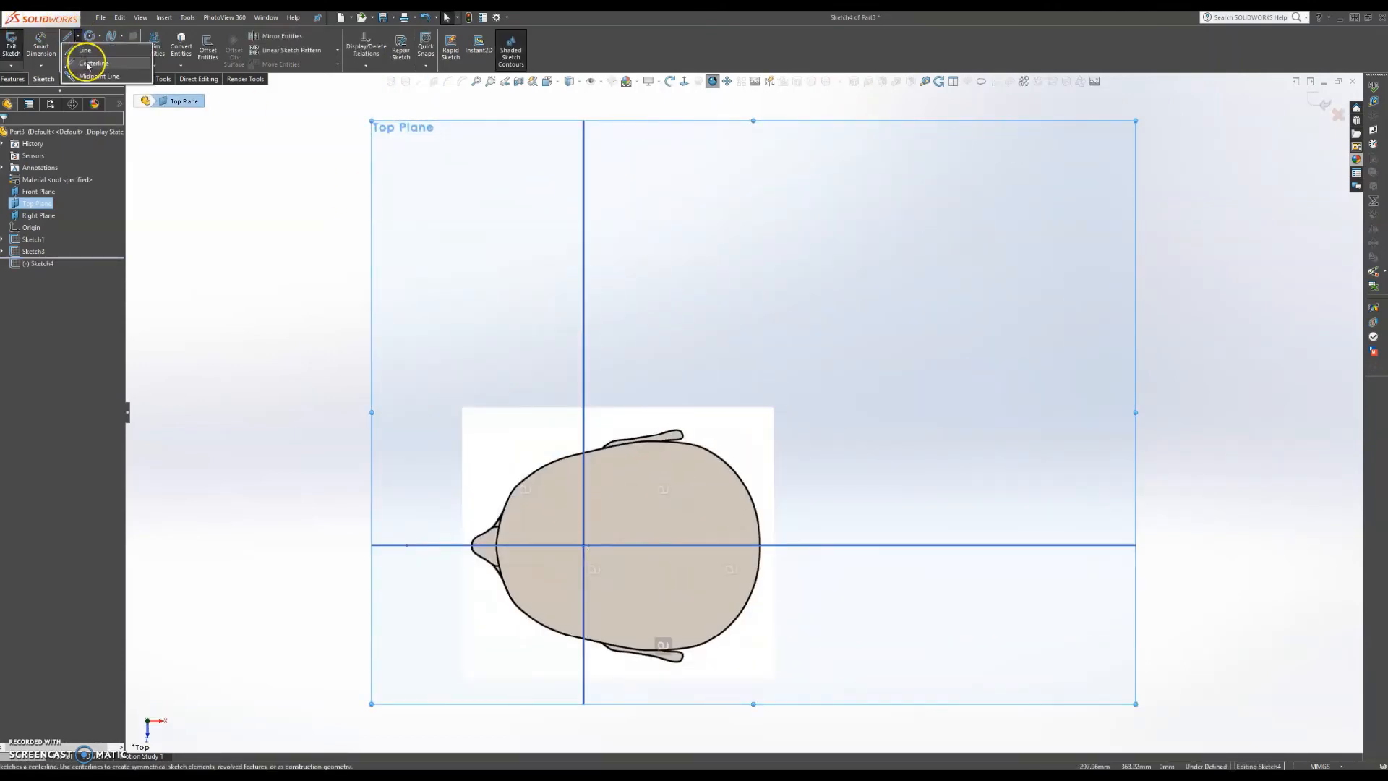
scroll(438, 547, "down", 3)
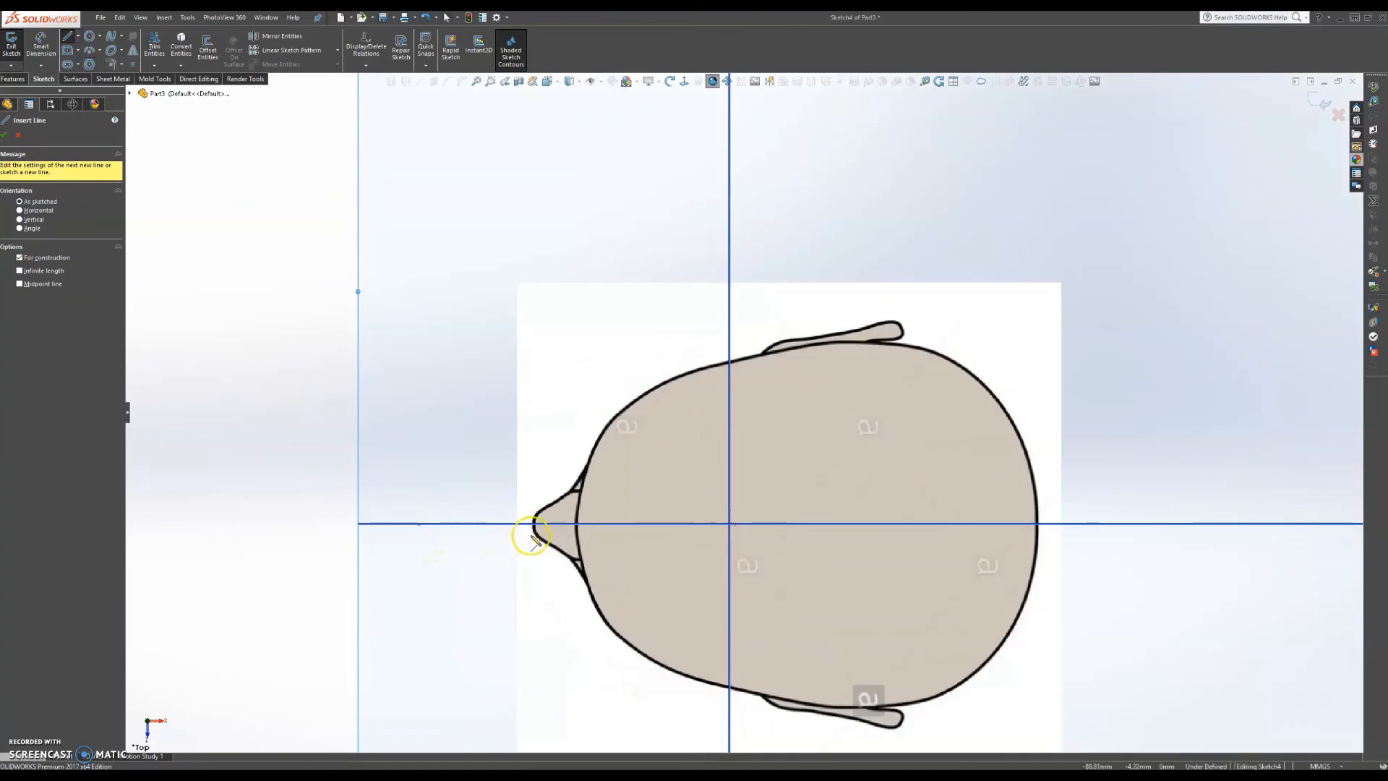
left_click(533, 522)
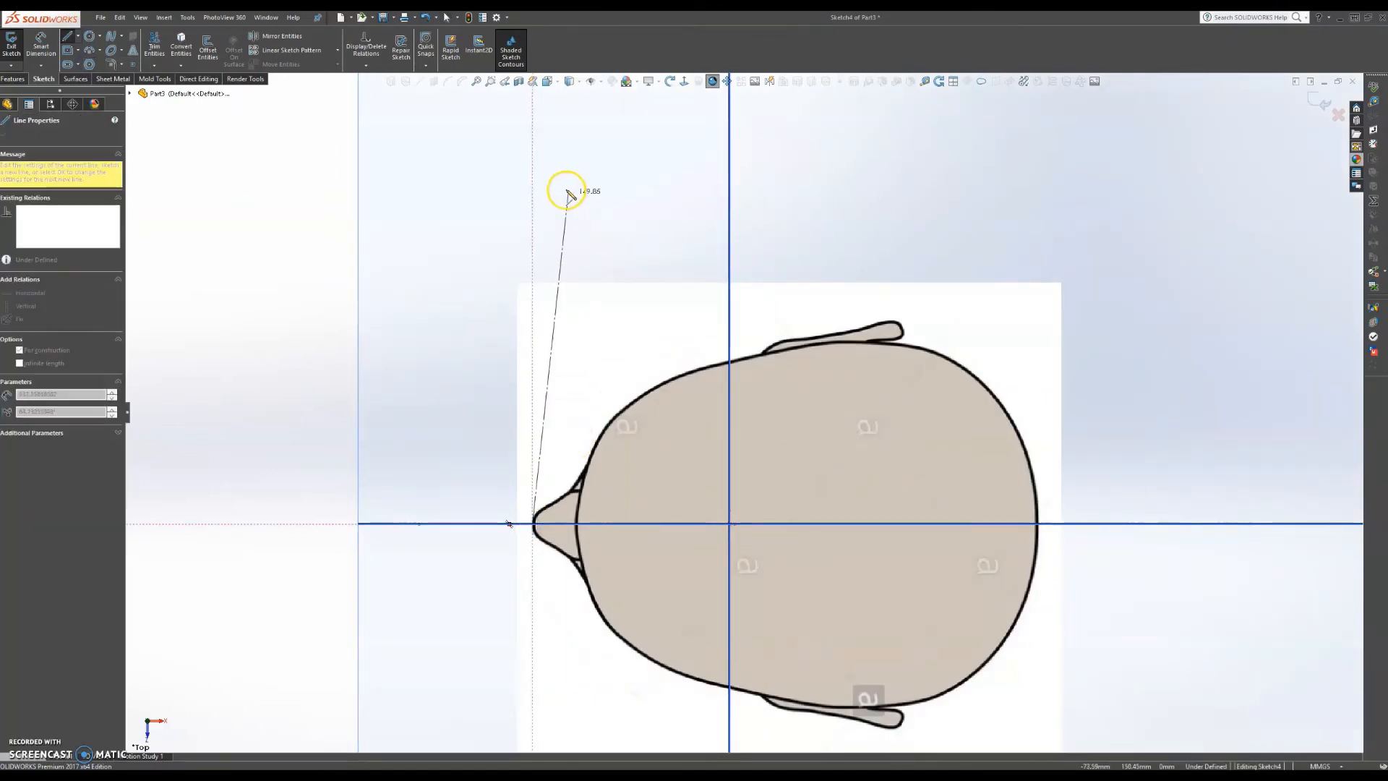
left_click(533, 180)
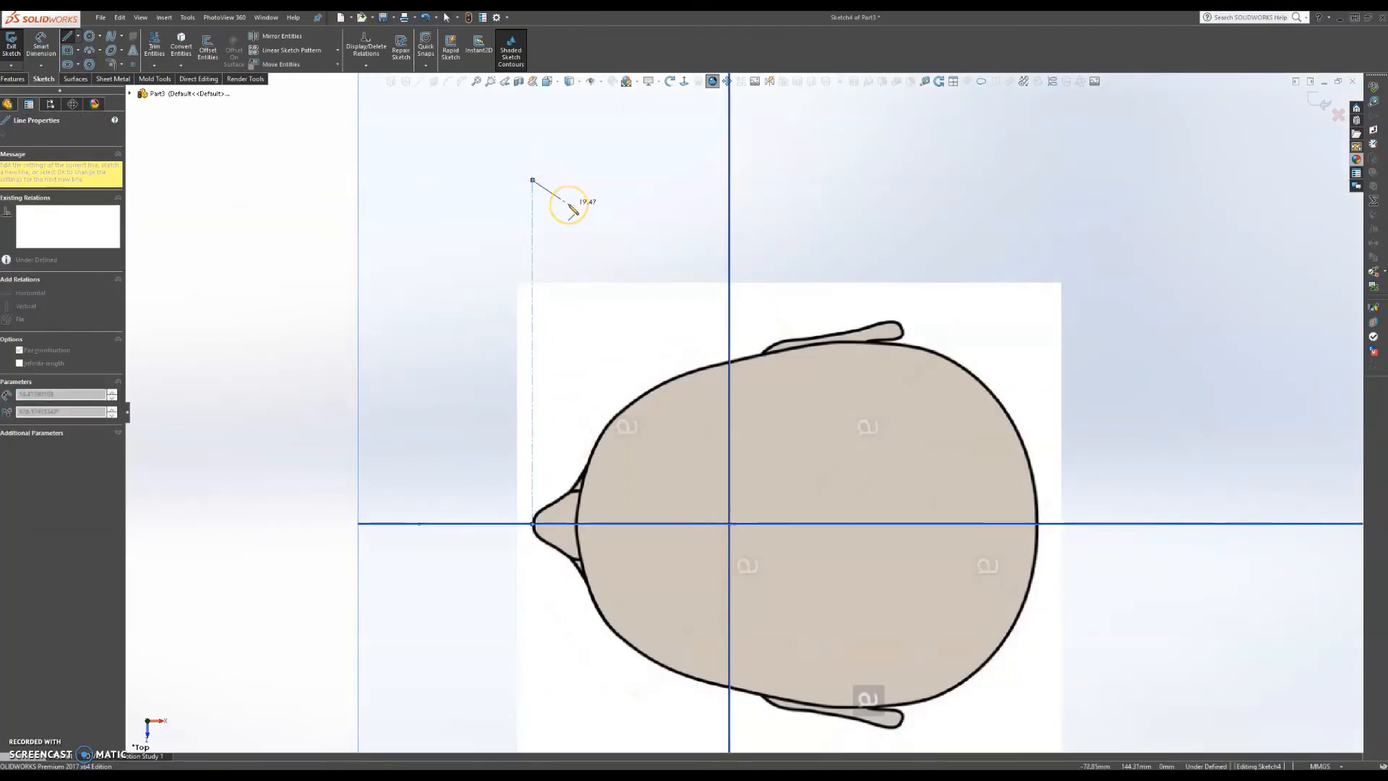
Step: Finish the nose-tip centerline, check it from an oblique angle and exit the Top Plane sketch
key("Escape")
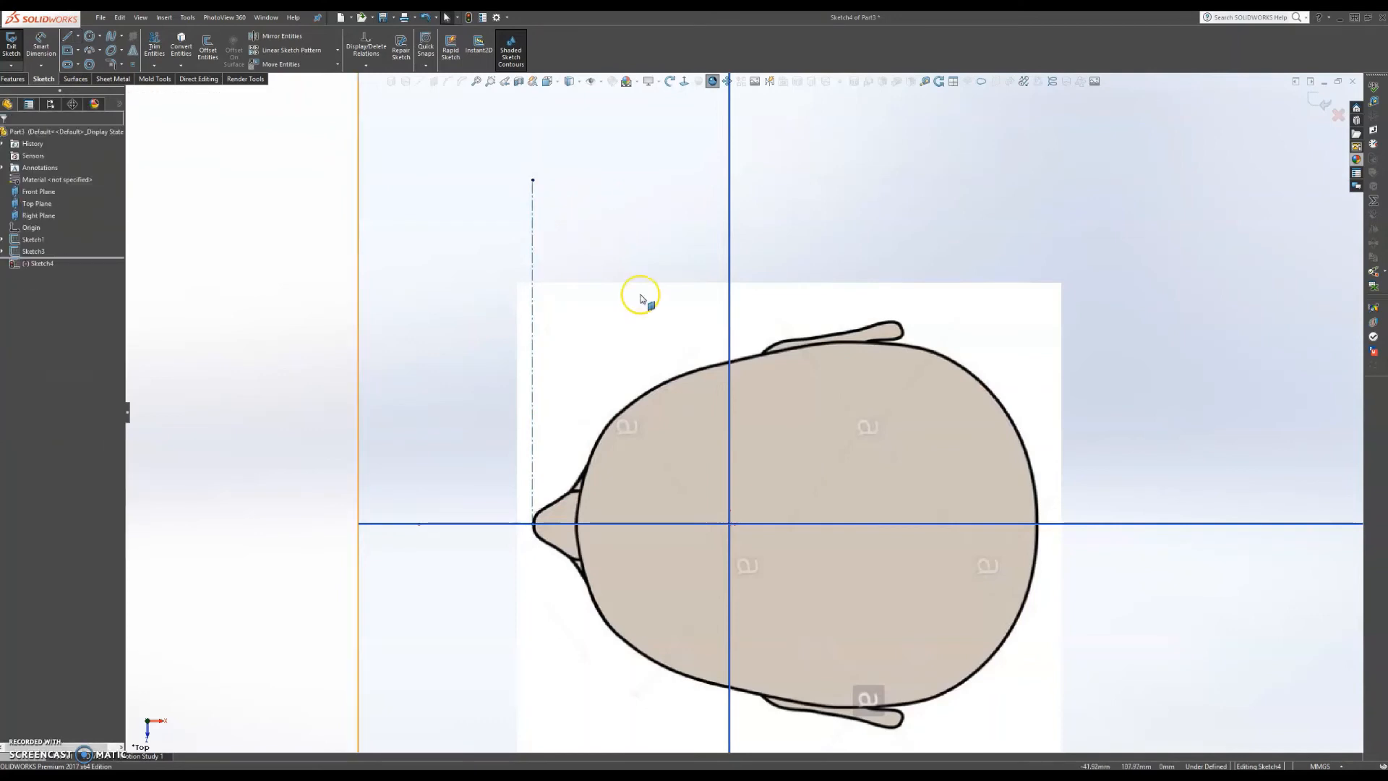
scroll(641, 364, "up", 5)
middle_click_drag(661, 447, 682, 180)
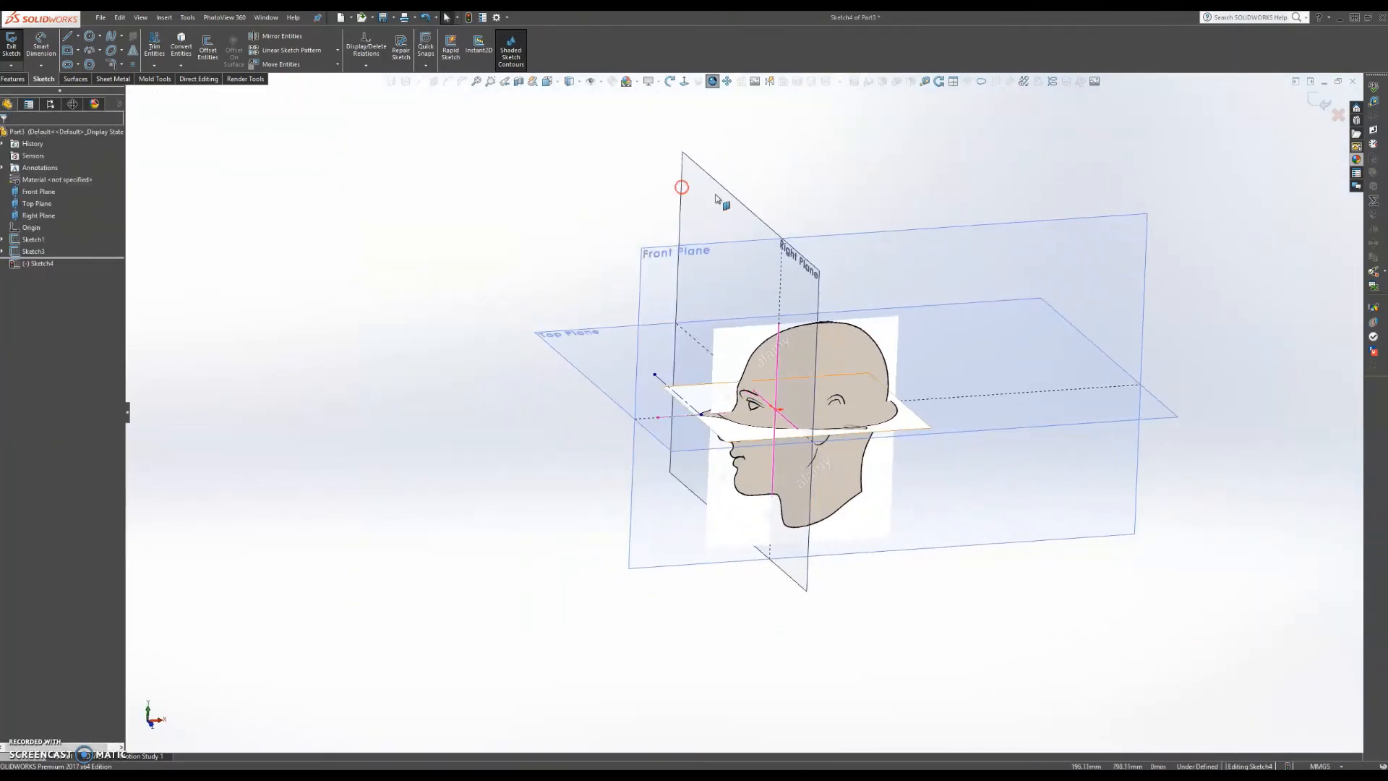
left_click(1323, 102)
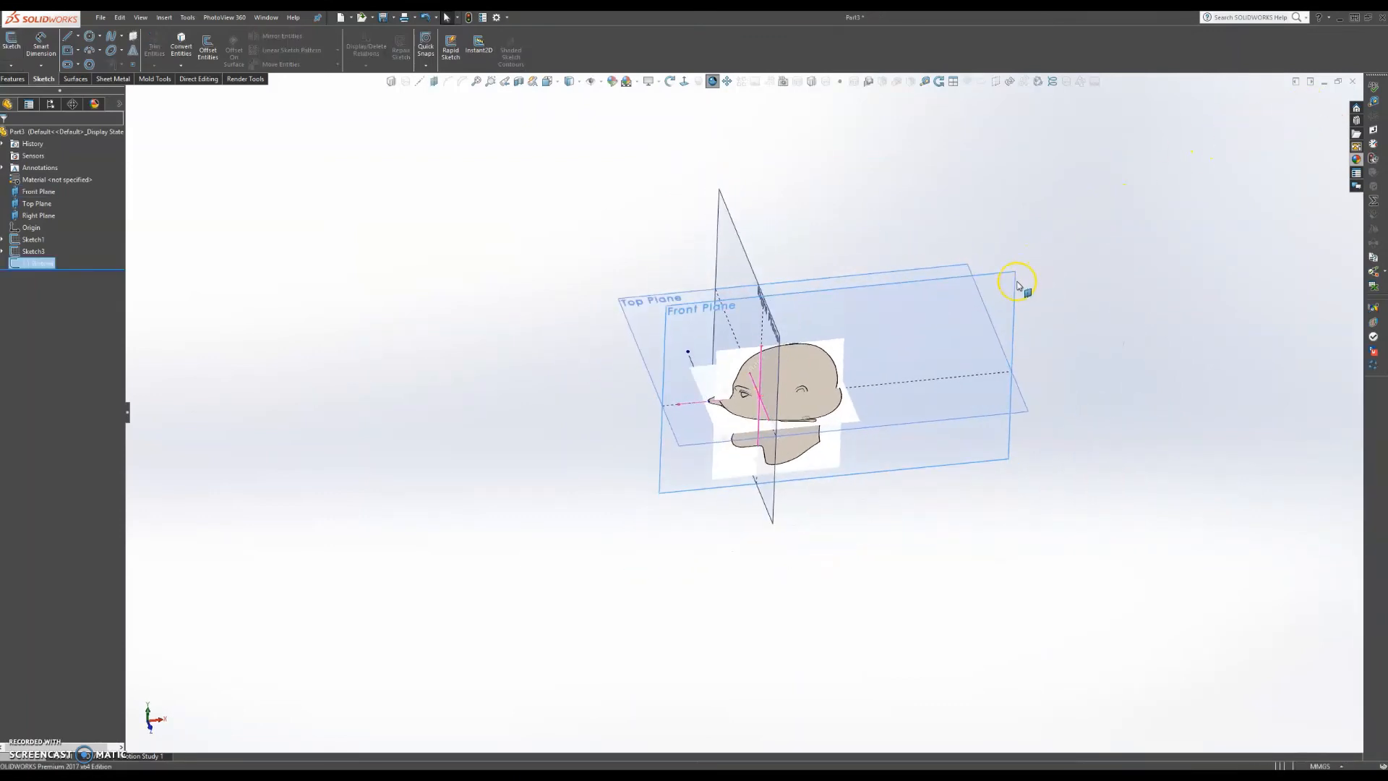
Step: Start a new sketch on the Front Plane and compare the top-view nose position with the side-view profile
left_click(1017, 286)
left_click(1063, 251)
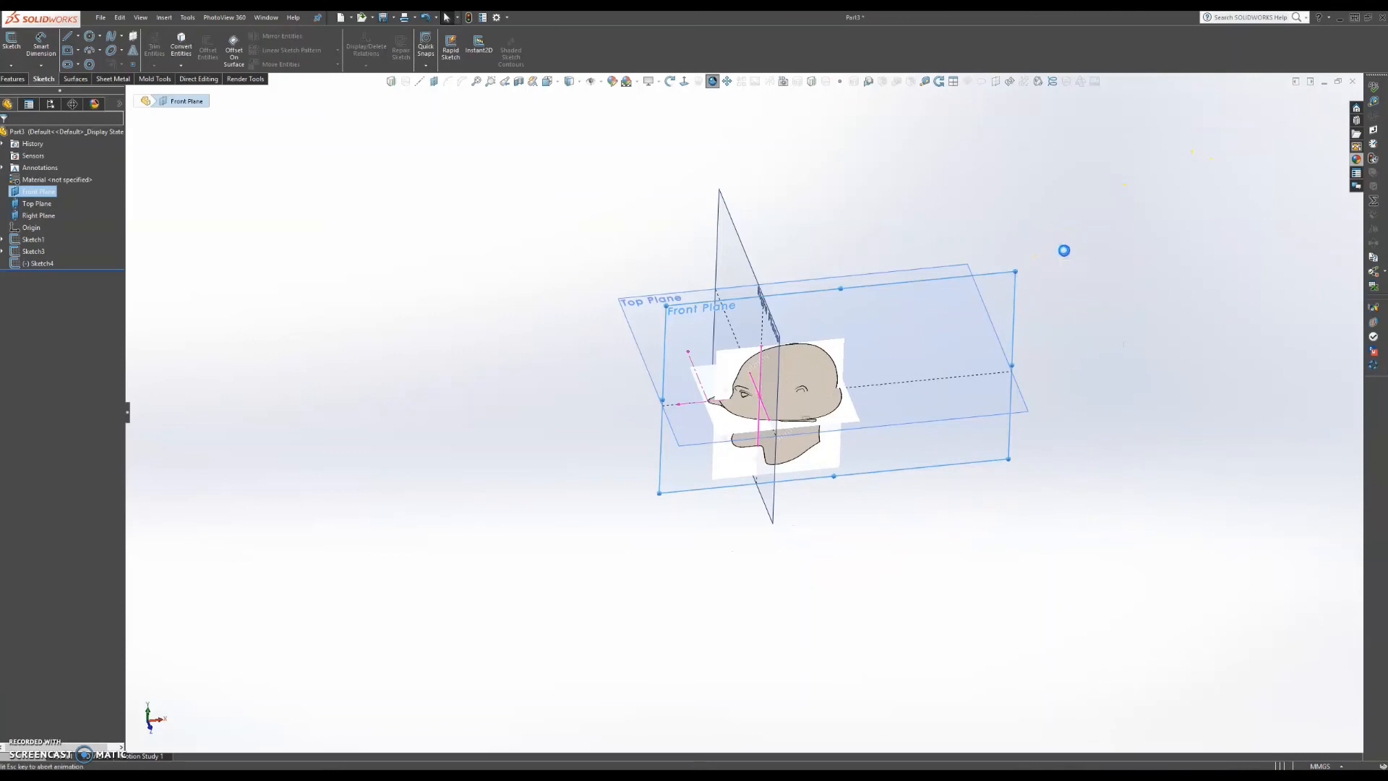
scroll(551, 453, "down", 2)
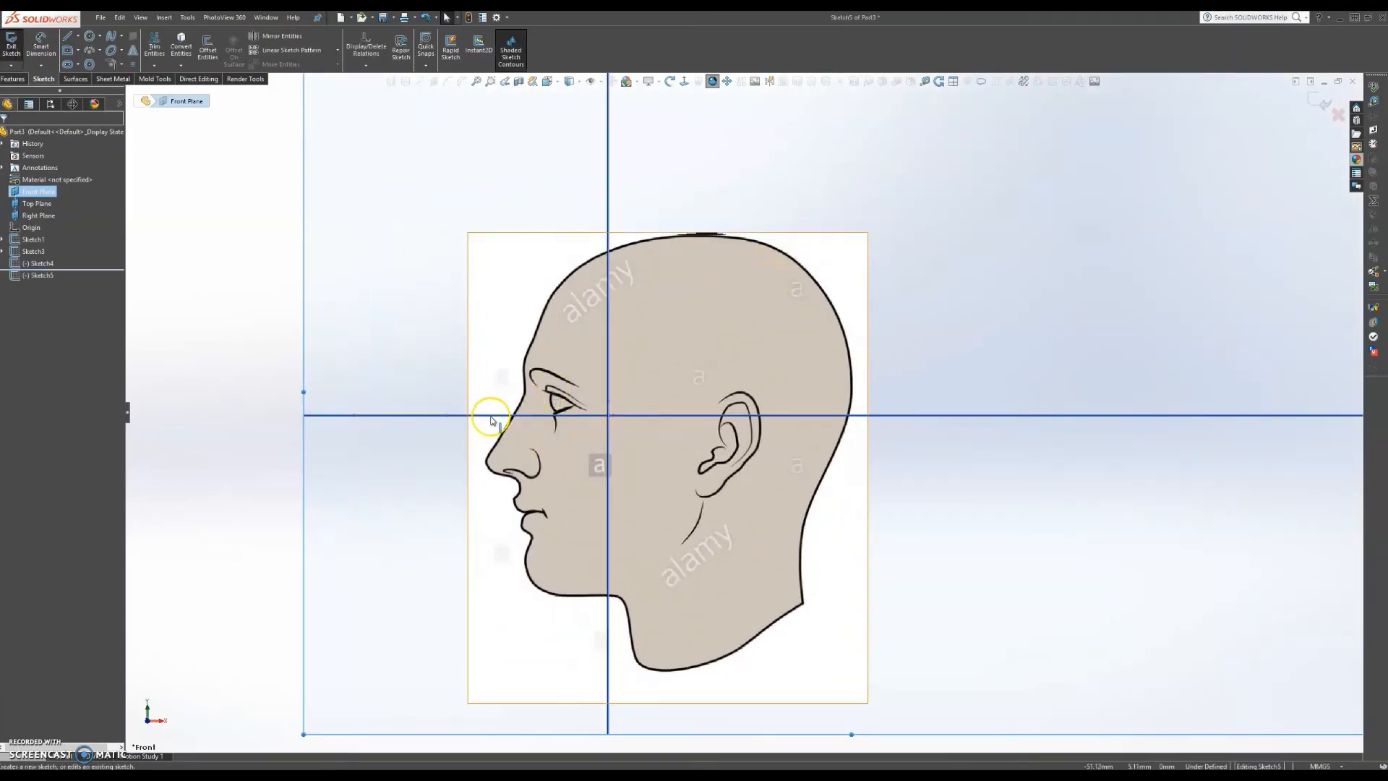
middle_click_drag(563, 313, 562, 358)
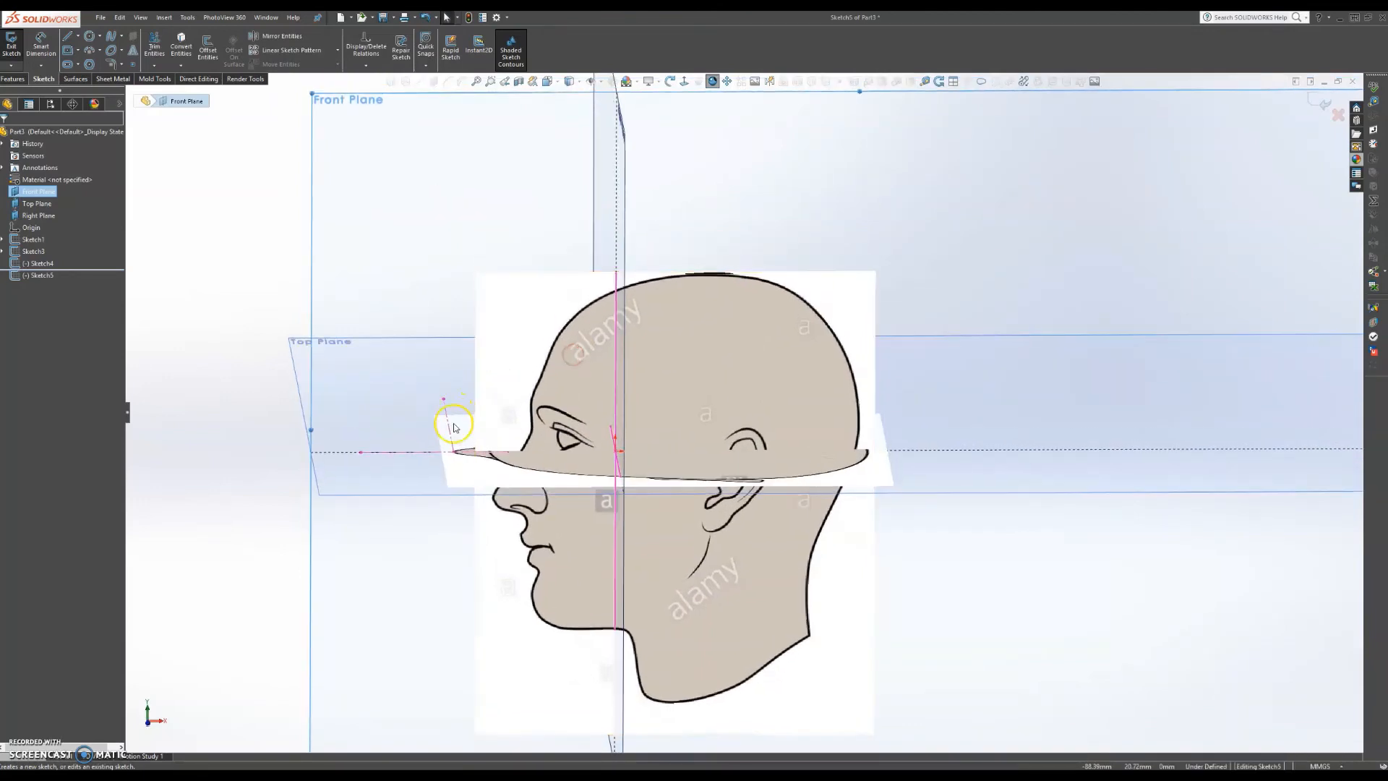
middle_click_drag(458, 449, 739, 234)
scroll(985, 215, "up", 3)
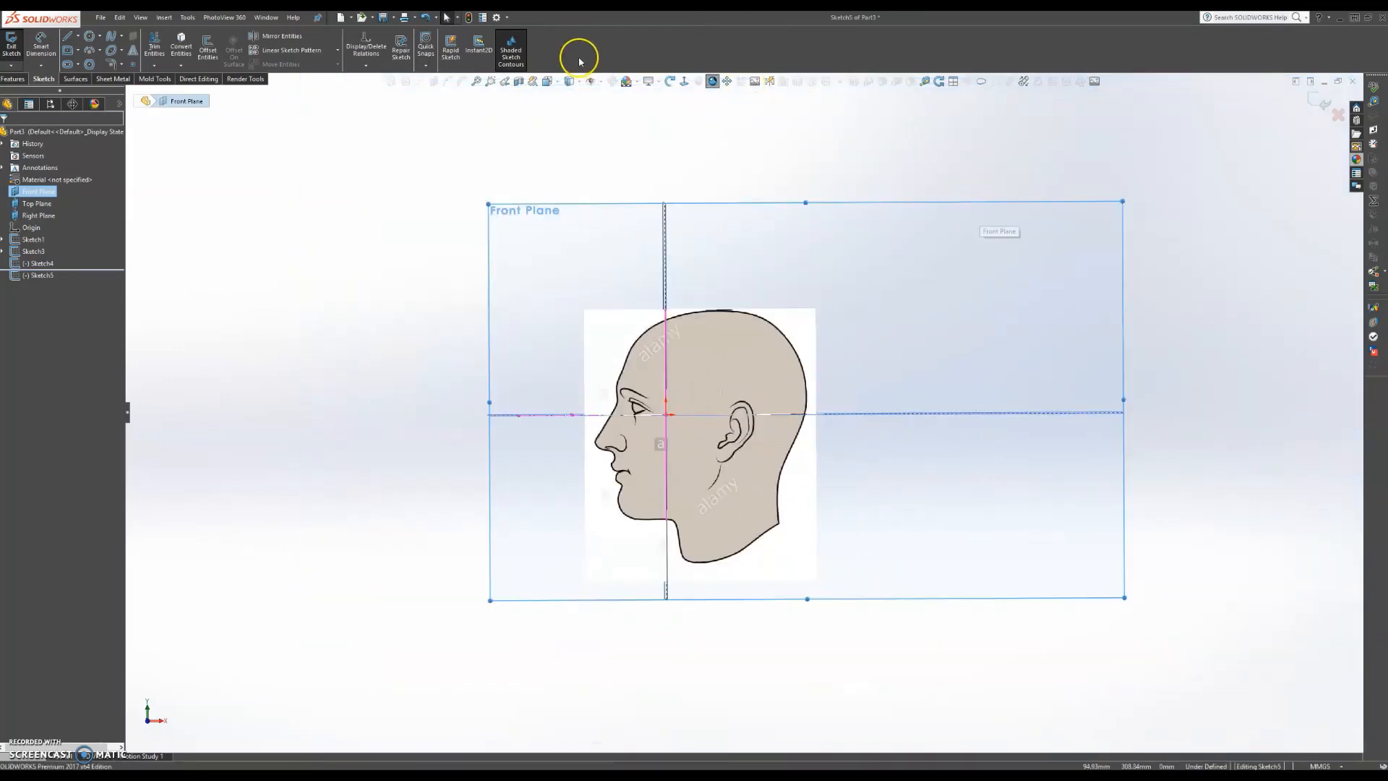
left_click(683, 80)
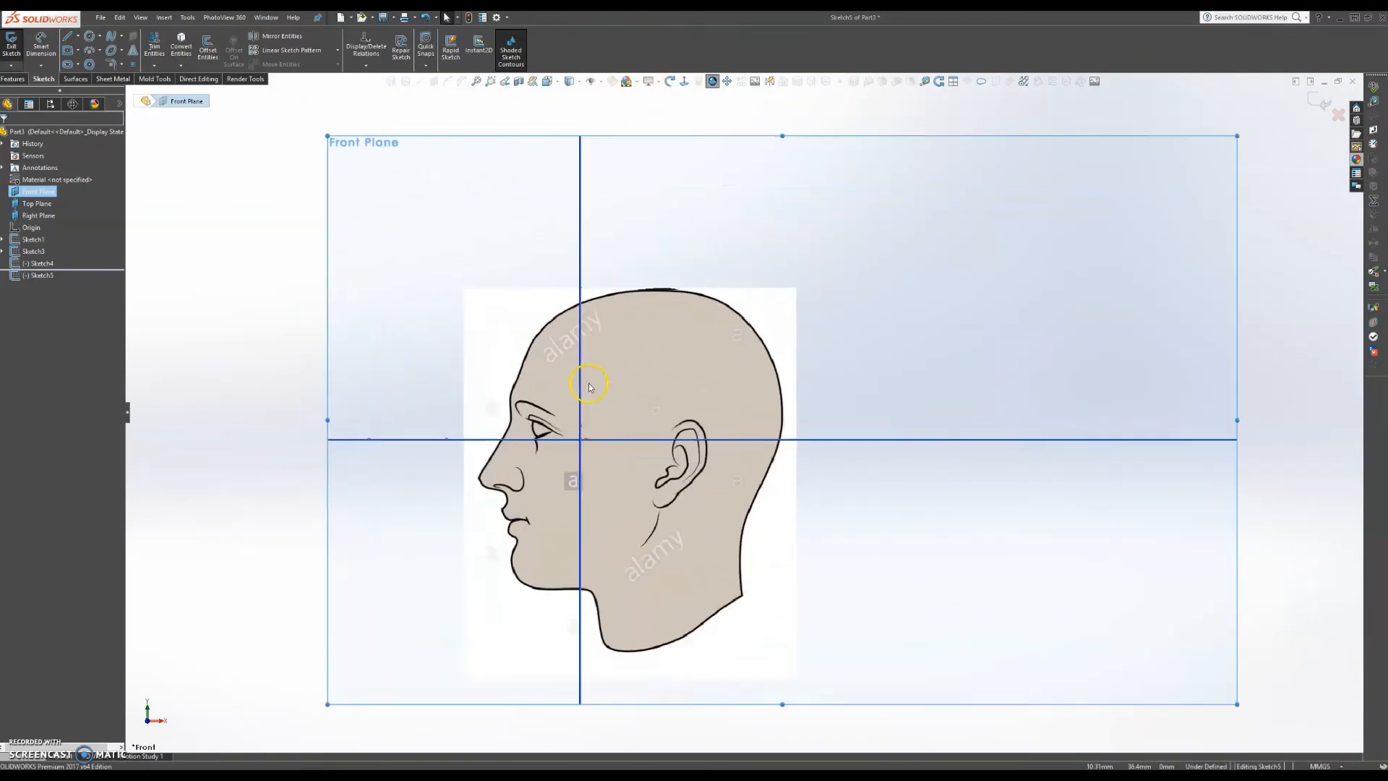
scroll(589, 387, "down", 2)
scroll(655, 499, "up", 3)
scroll(658, 492, "down", 2)
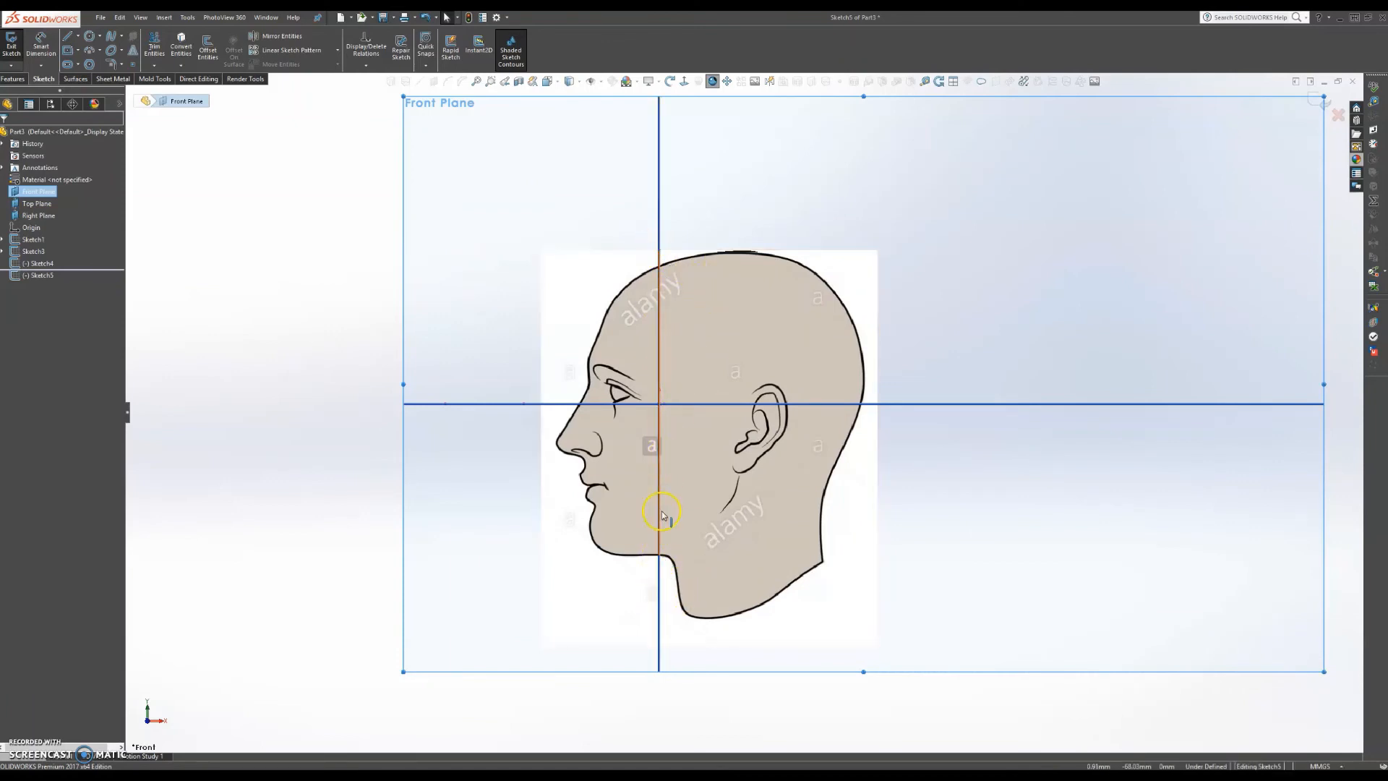
Step: Reopen the side-view head picture and raise it until the nose tip lies on the horizontal plane line, then accept
double_click(756, 346)
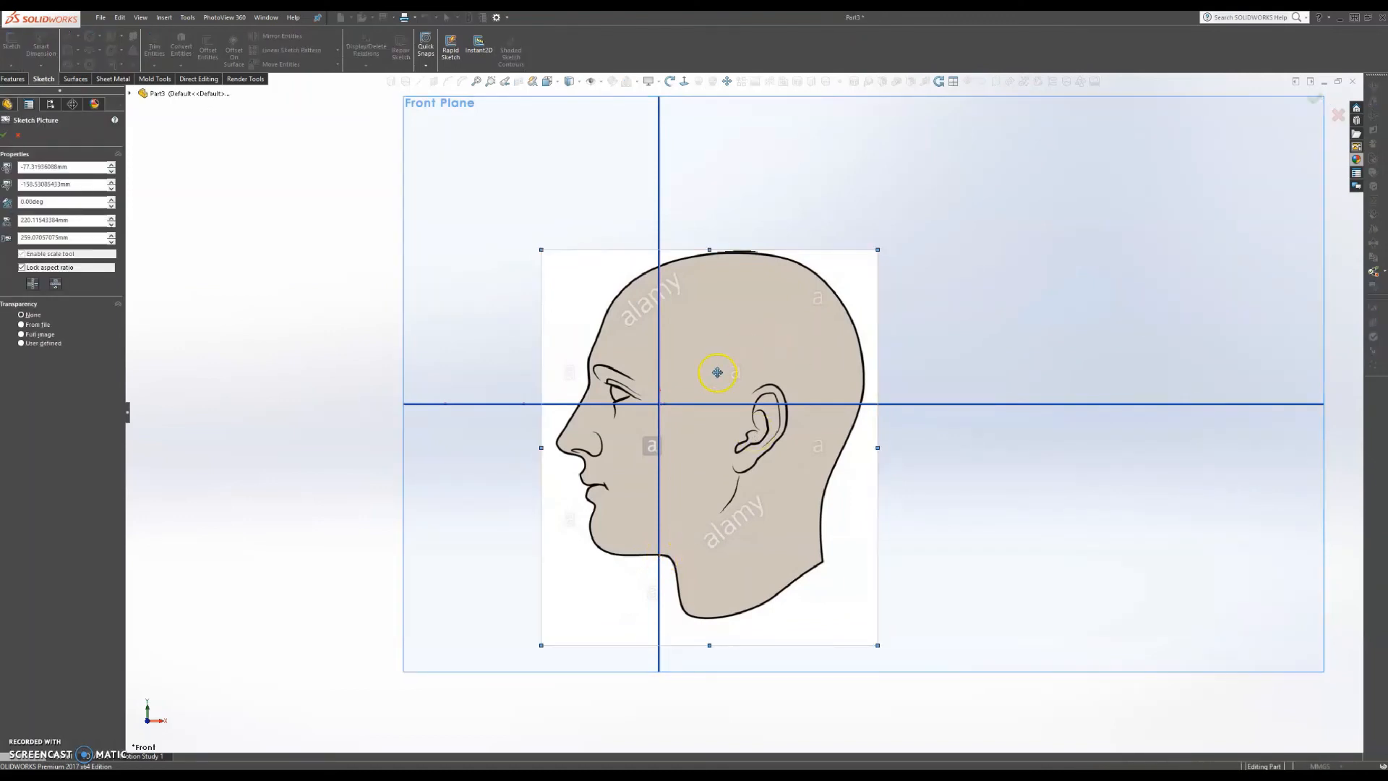
mouse_move(720, 367)
left_mouse_down()
mouse_move(694, 329)
mouse_move(716, 327)
left_mouse_up()
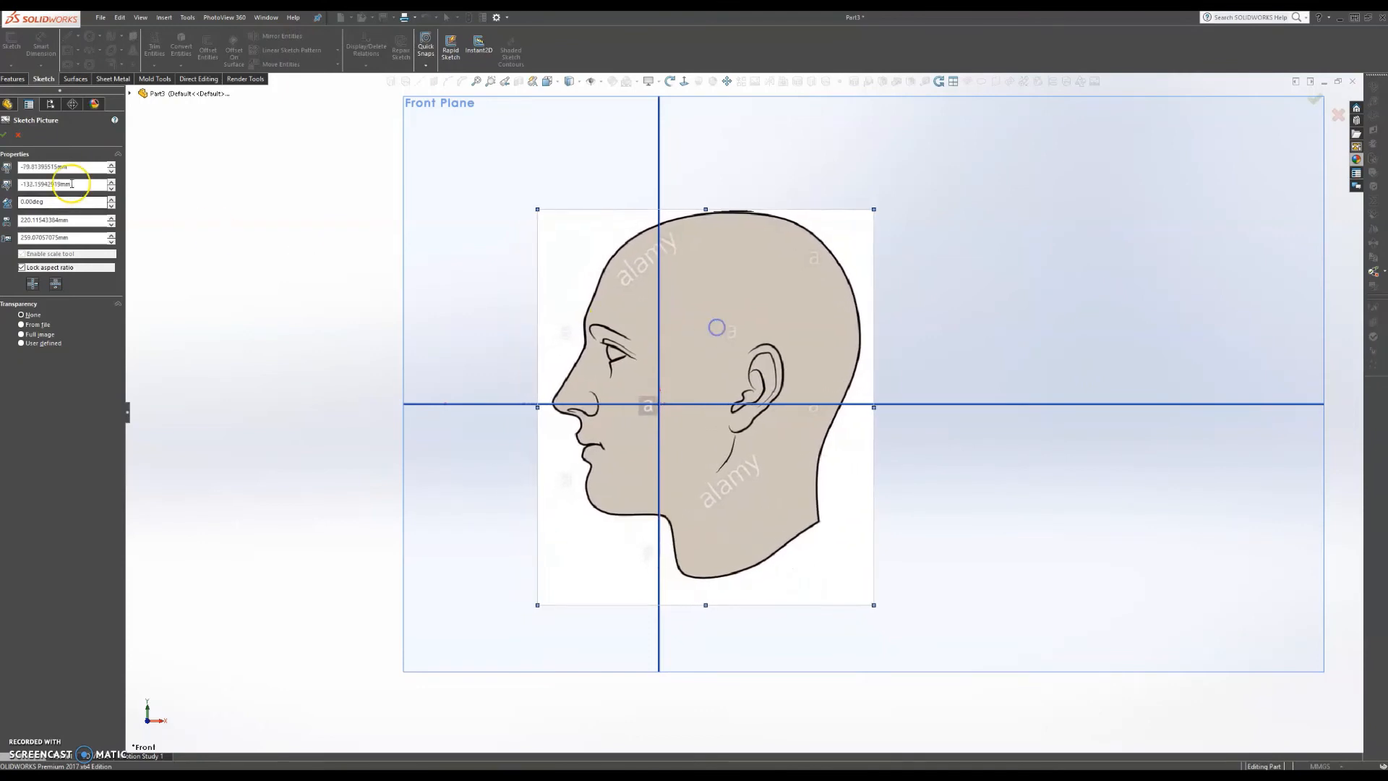
left_click(9, 135)
Step: Start another sketch on the Front Plane with the Centerline tool active
left_click(79, 35)
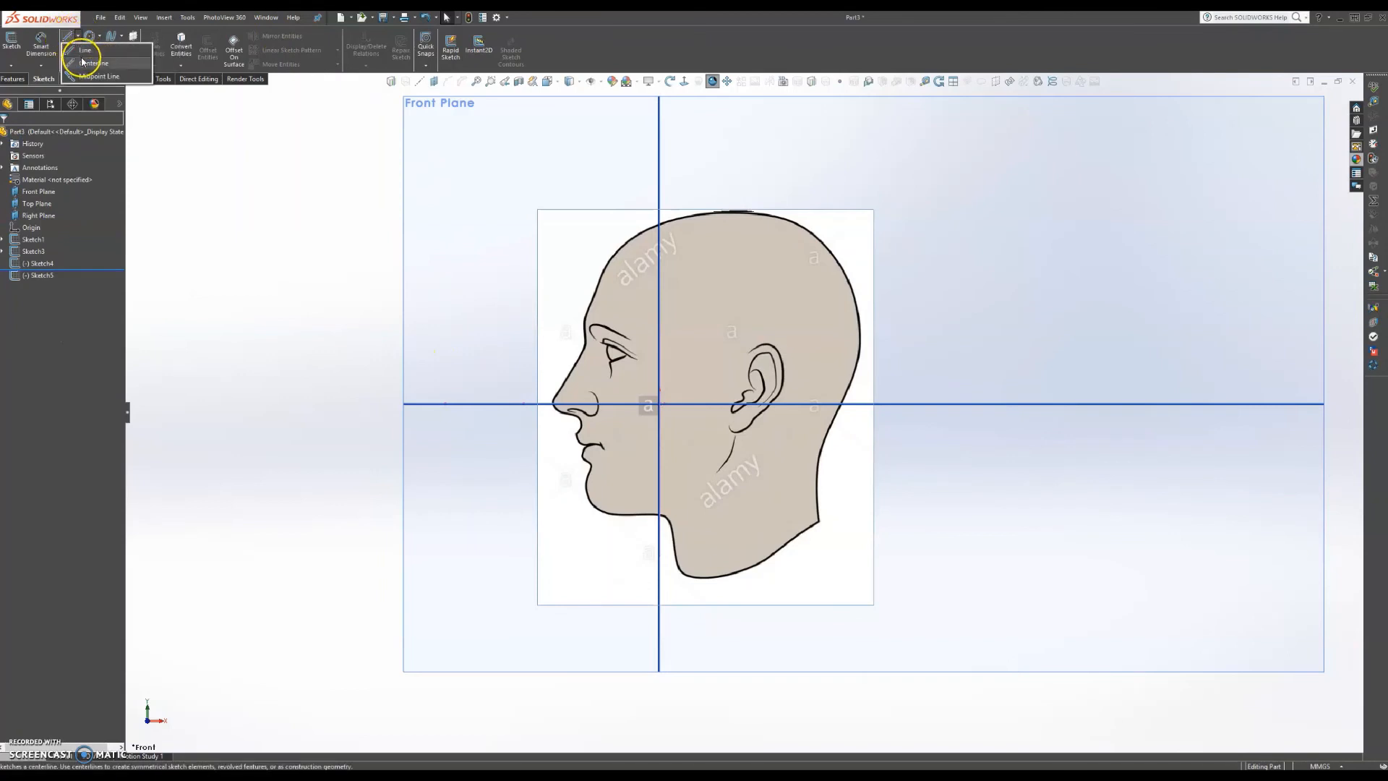
left_click(82, 62)
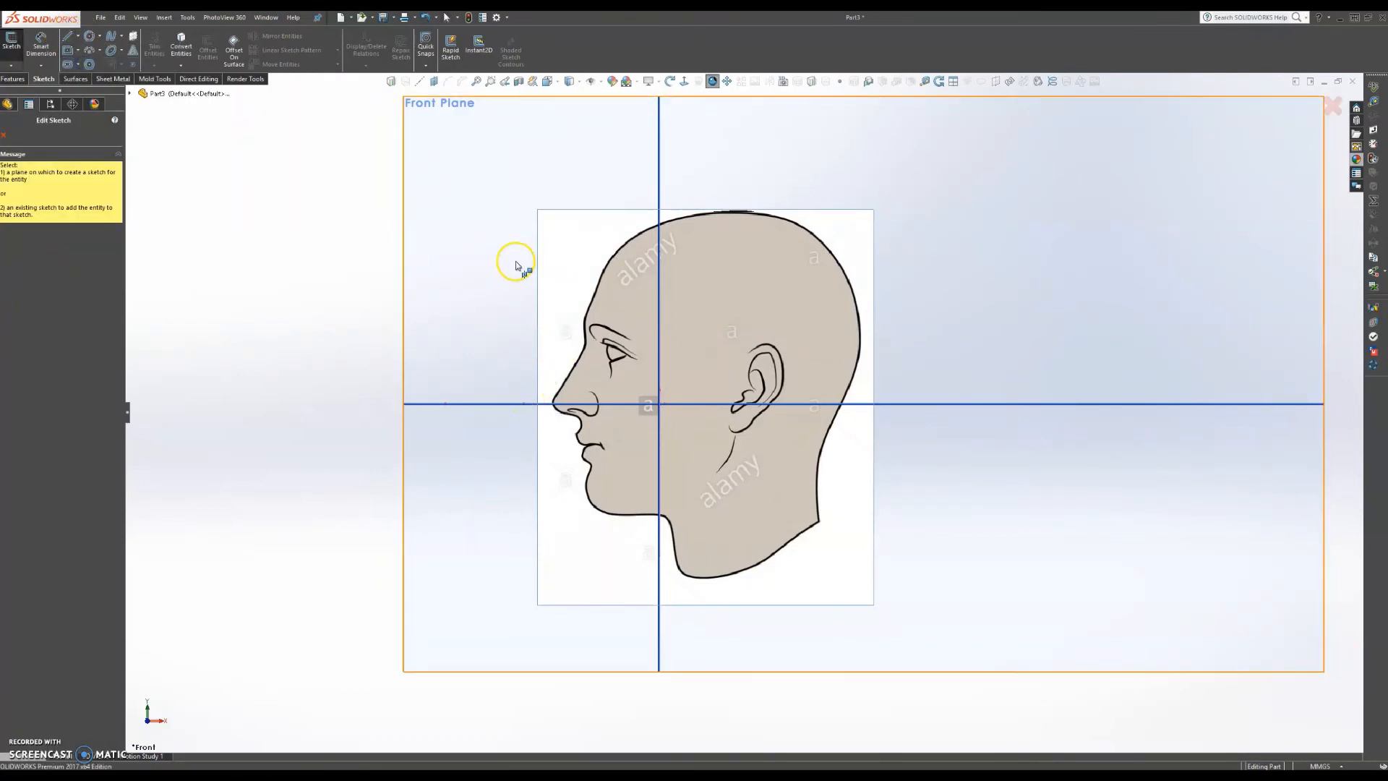
left_click(515, 266)
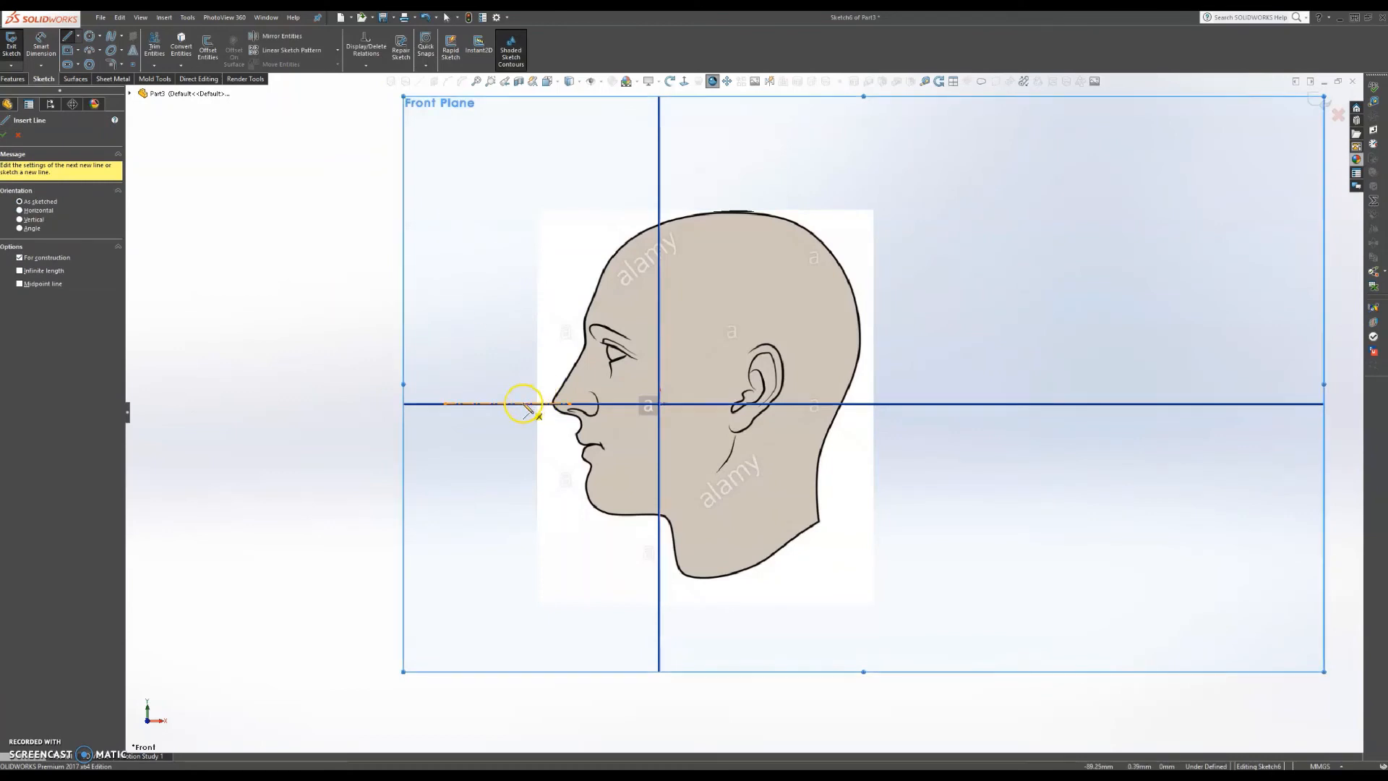
left_click(79, 35)
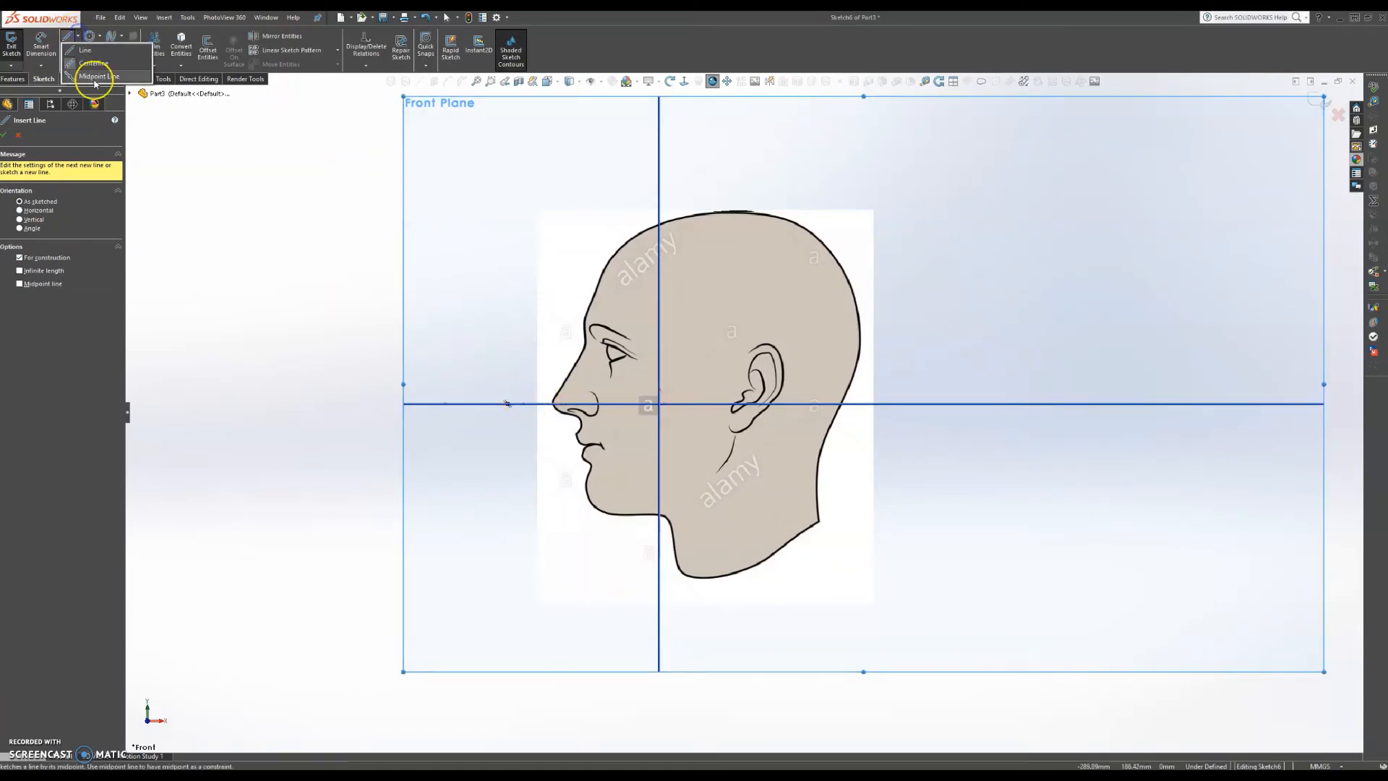
left_click(102, 64)
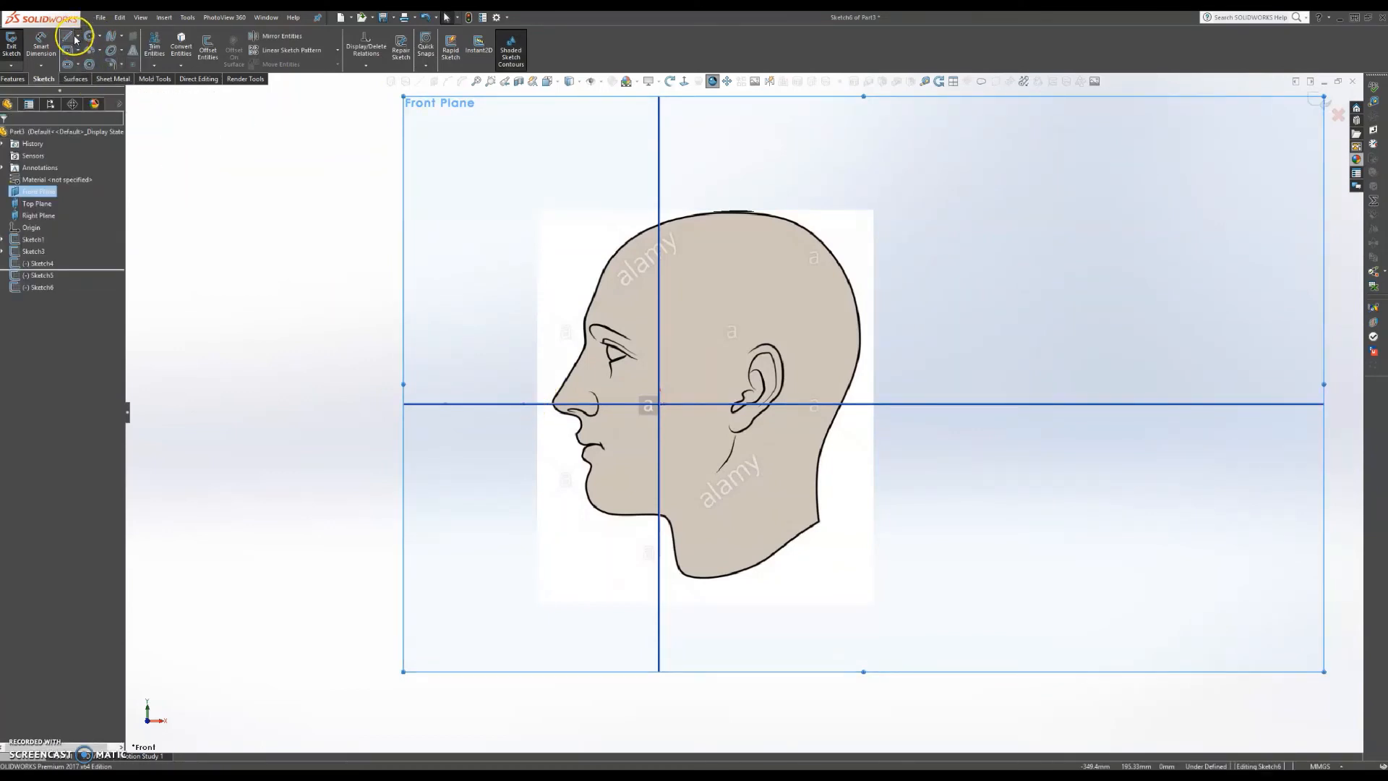
left_click(73, 36)
left_click(78, 36)
left_click(86, 62)
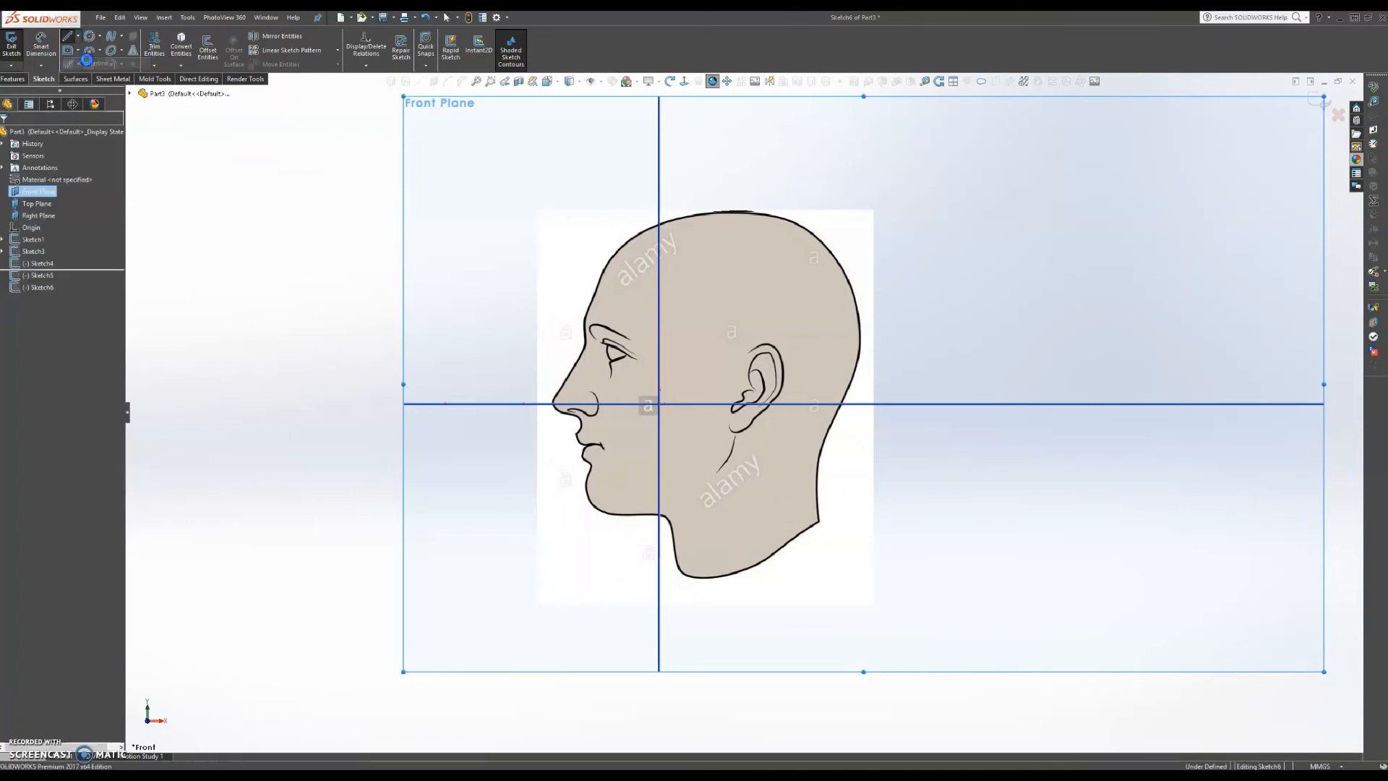
Step: Draw a vertical centerline upward from the top-view nose centerline seen end-on, just in front of the side-view nose
left_click(524, 405)
left_click(557, 422)
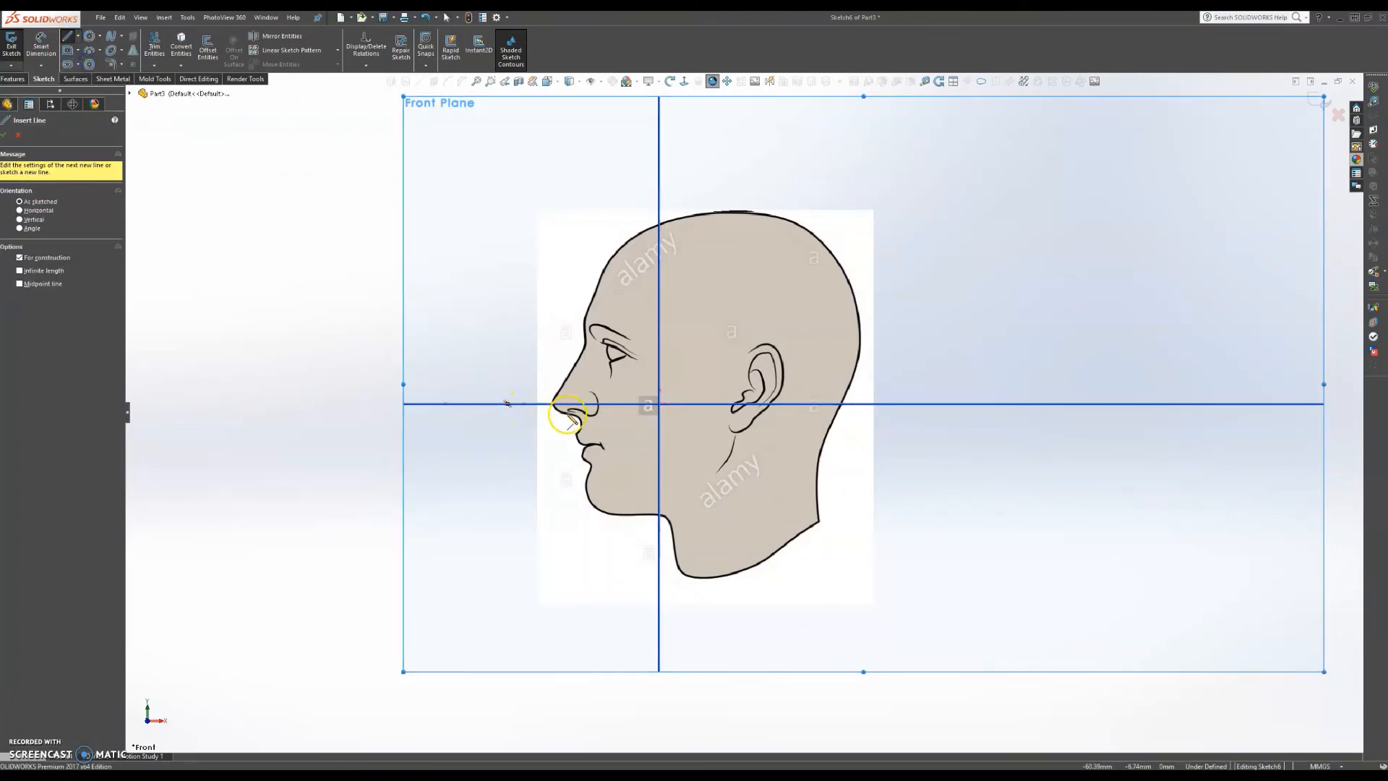
middle_click_drag(540, 369, 545, 390)
left_click(684, 81)
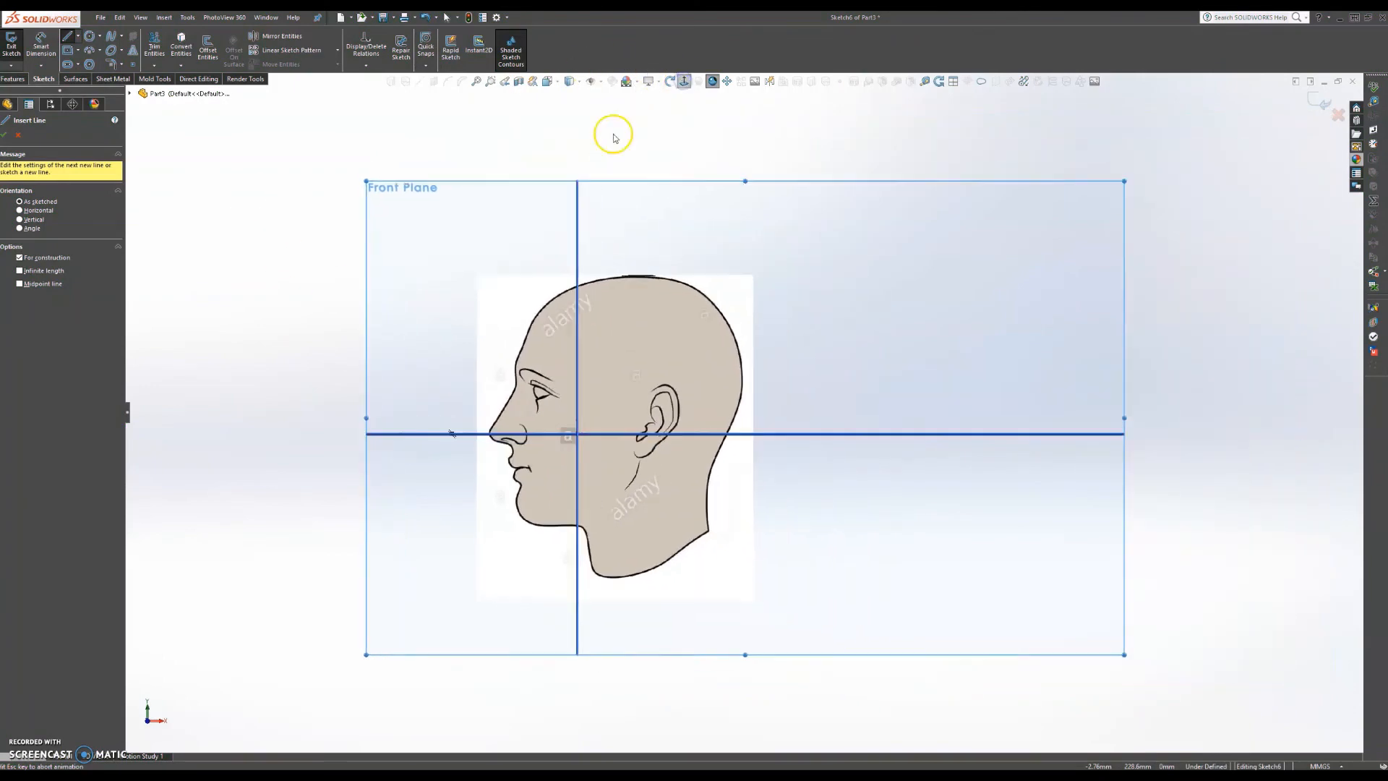
scroll(491, 419, "down", 3)
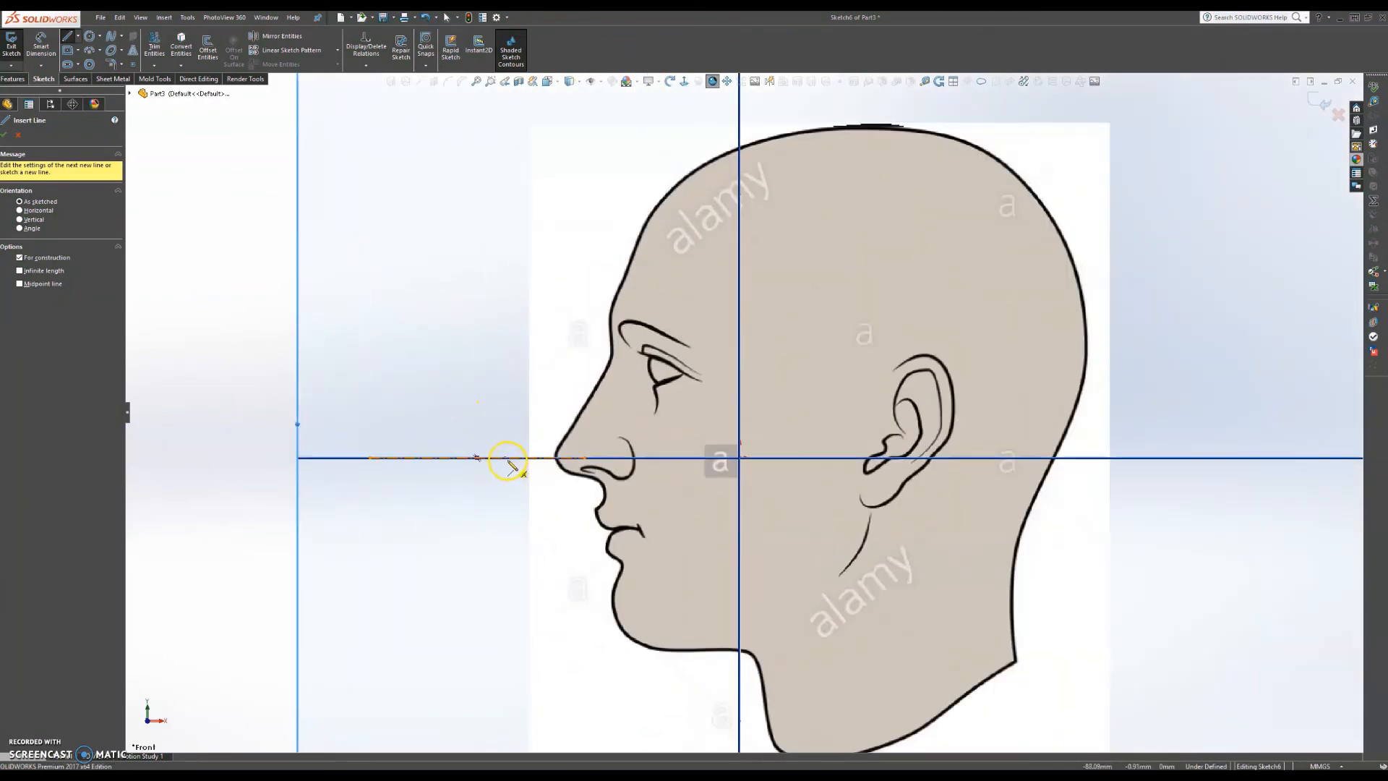
left_click(506, 457)
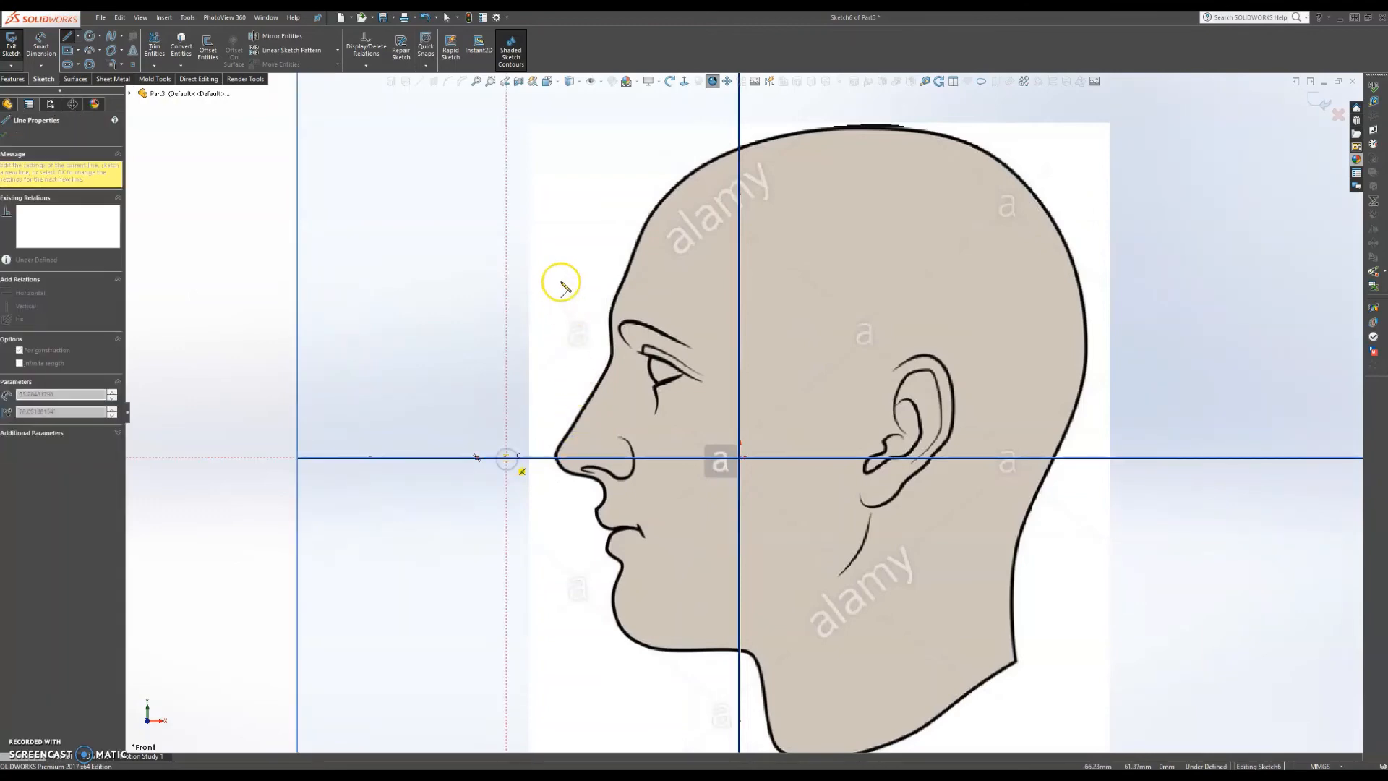
left_click(506, 225)
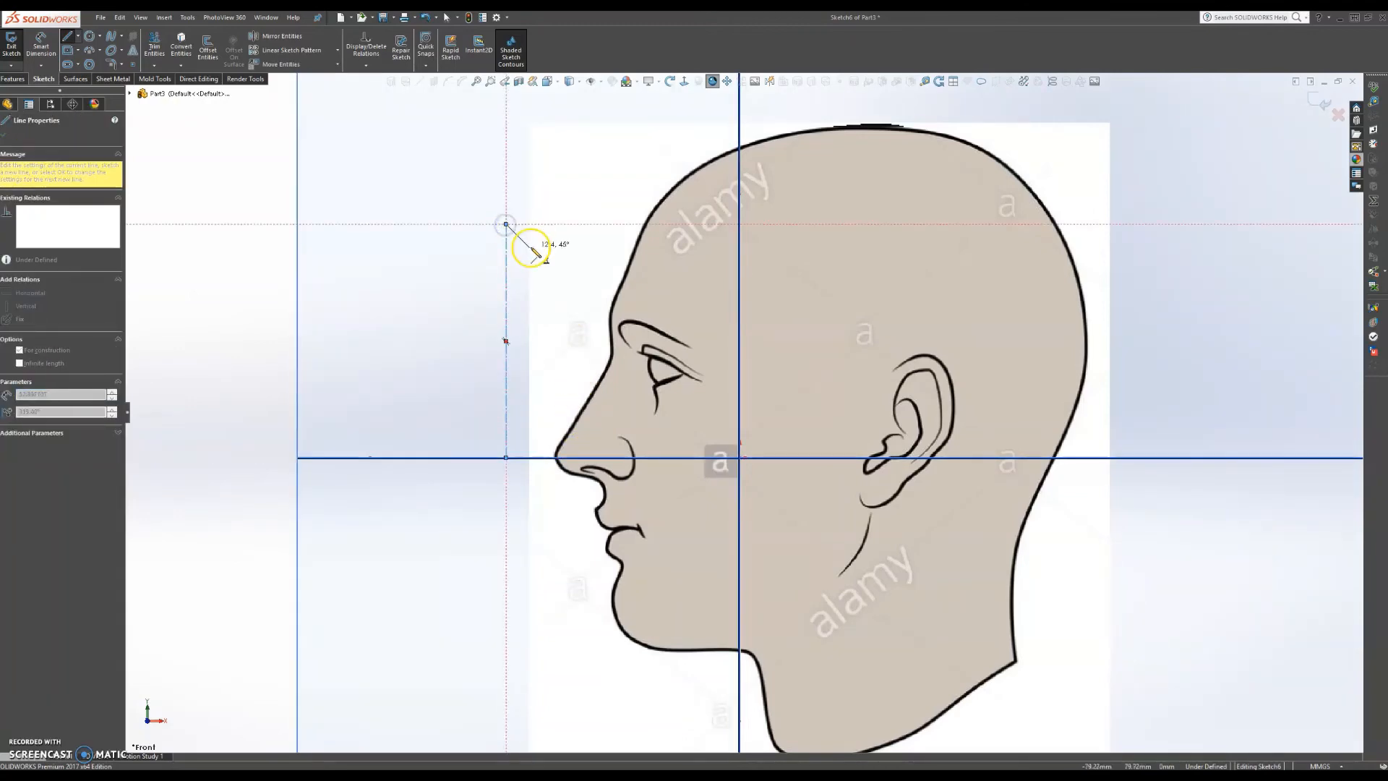
key("Escape")
Step: Reopen the side-view head picture, shift it horizontally until the nose tip meets the vertical centerline, and accept
scroll(636, 381, "up", 5)
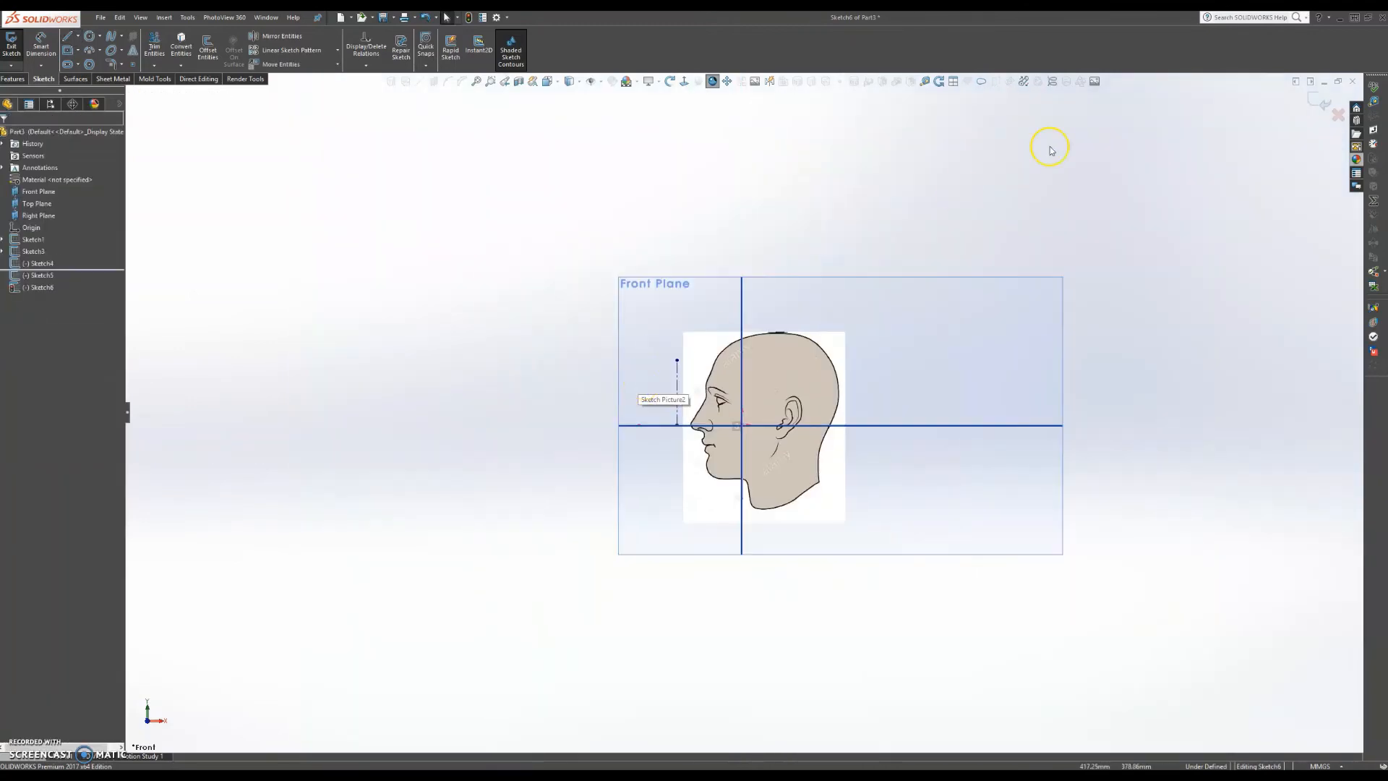
double_click(800, 370)
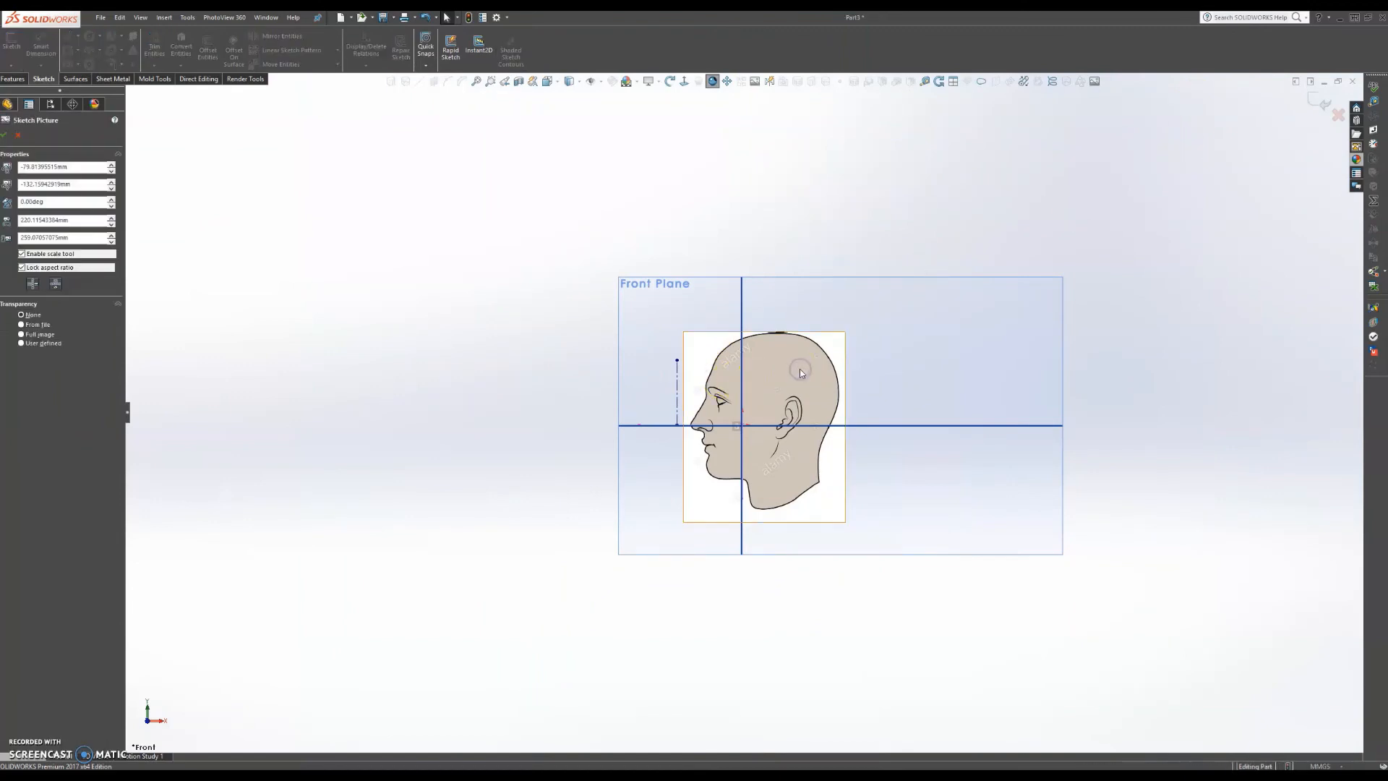
scroll(769, 419, "down", 2)
scroll(769, 419, "down", 2)
left_click_drag(759, 380, 732, 380)
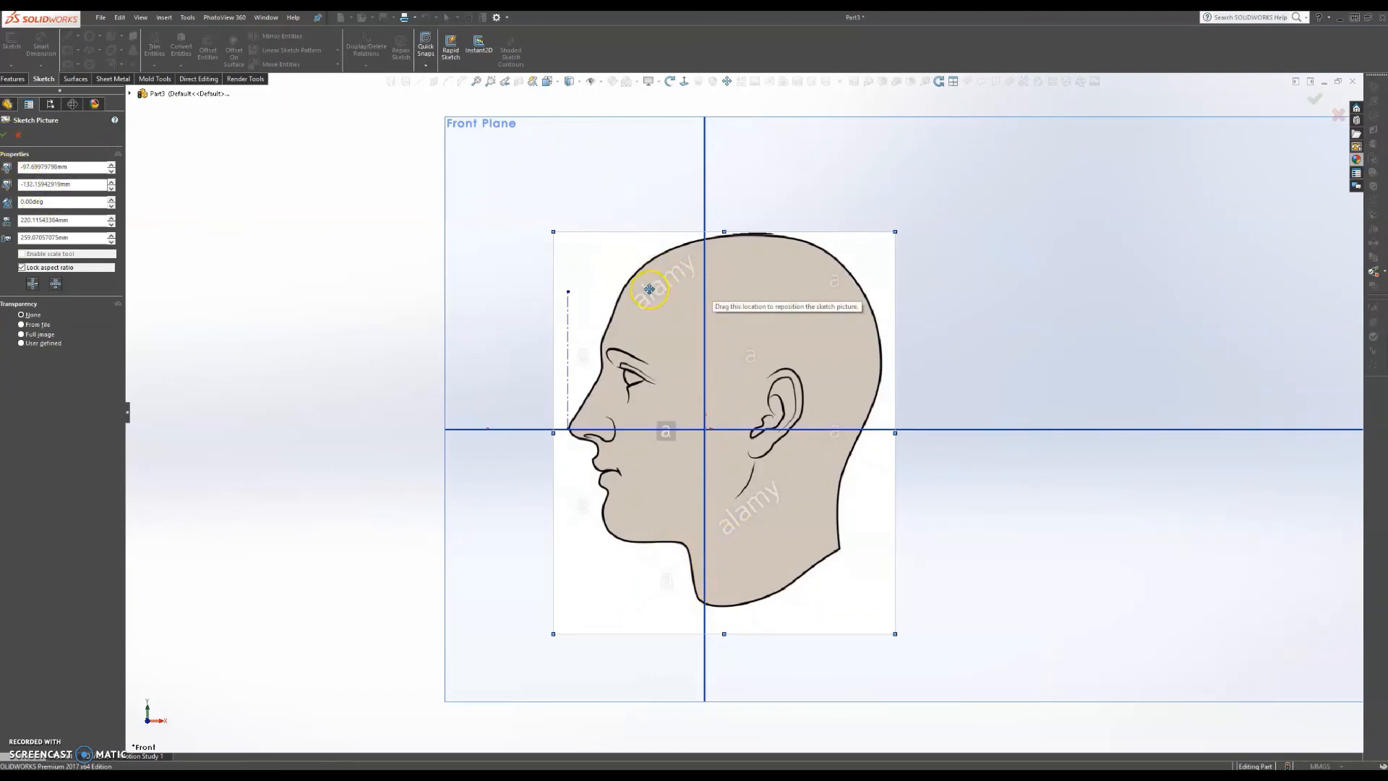
left_click(5, 134)
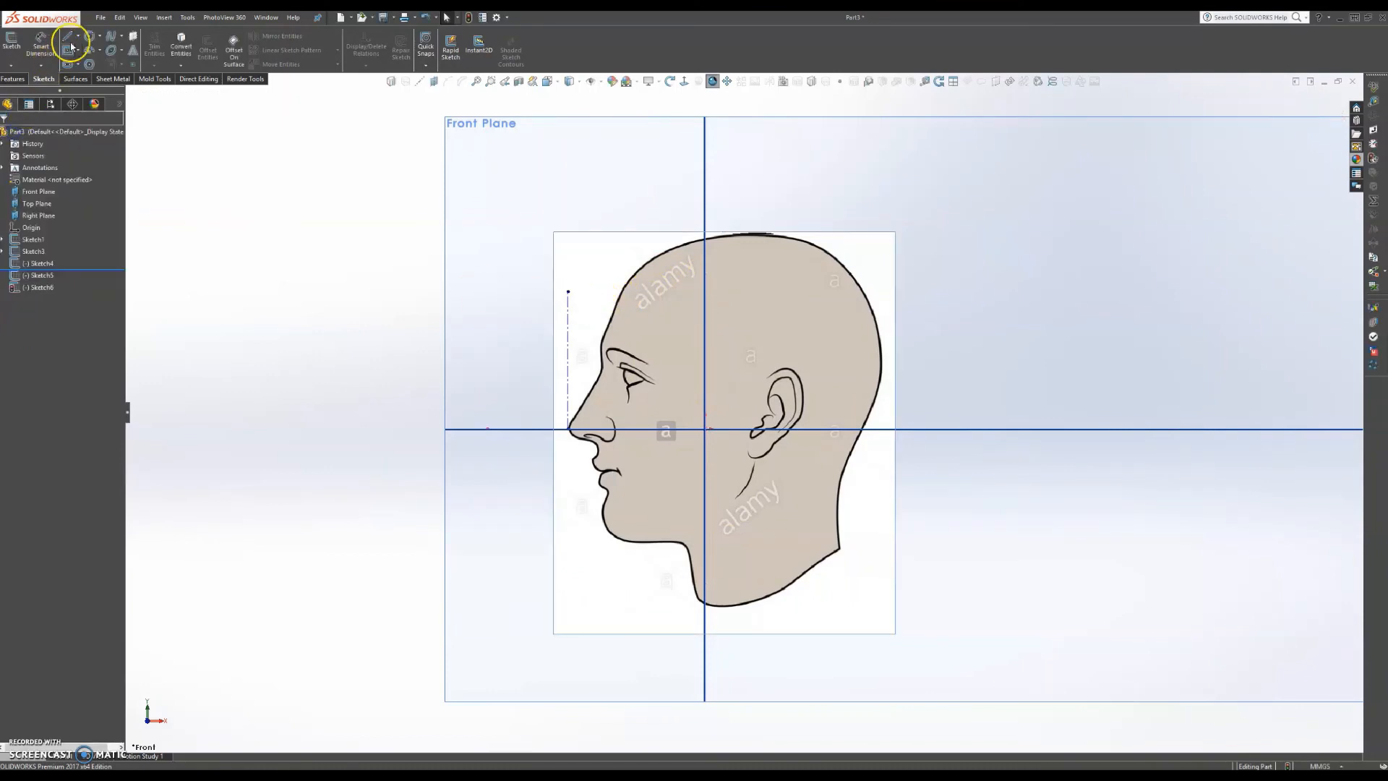
Step: Start a new Front Plane sketch and draw a vertical centerline from the nose tip down to just below the head picture
left_click(67, 50)
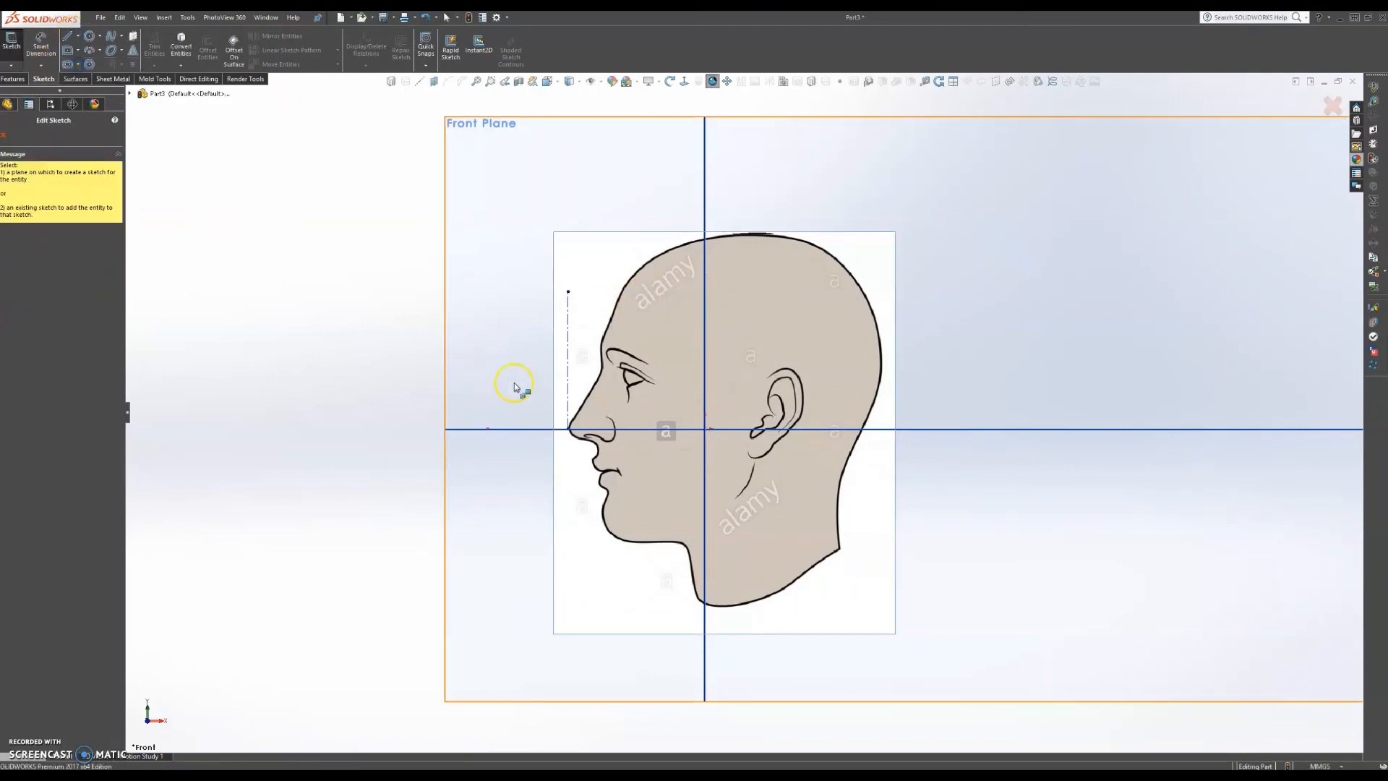
left_click(551, 185)
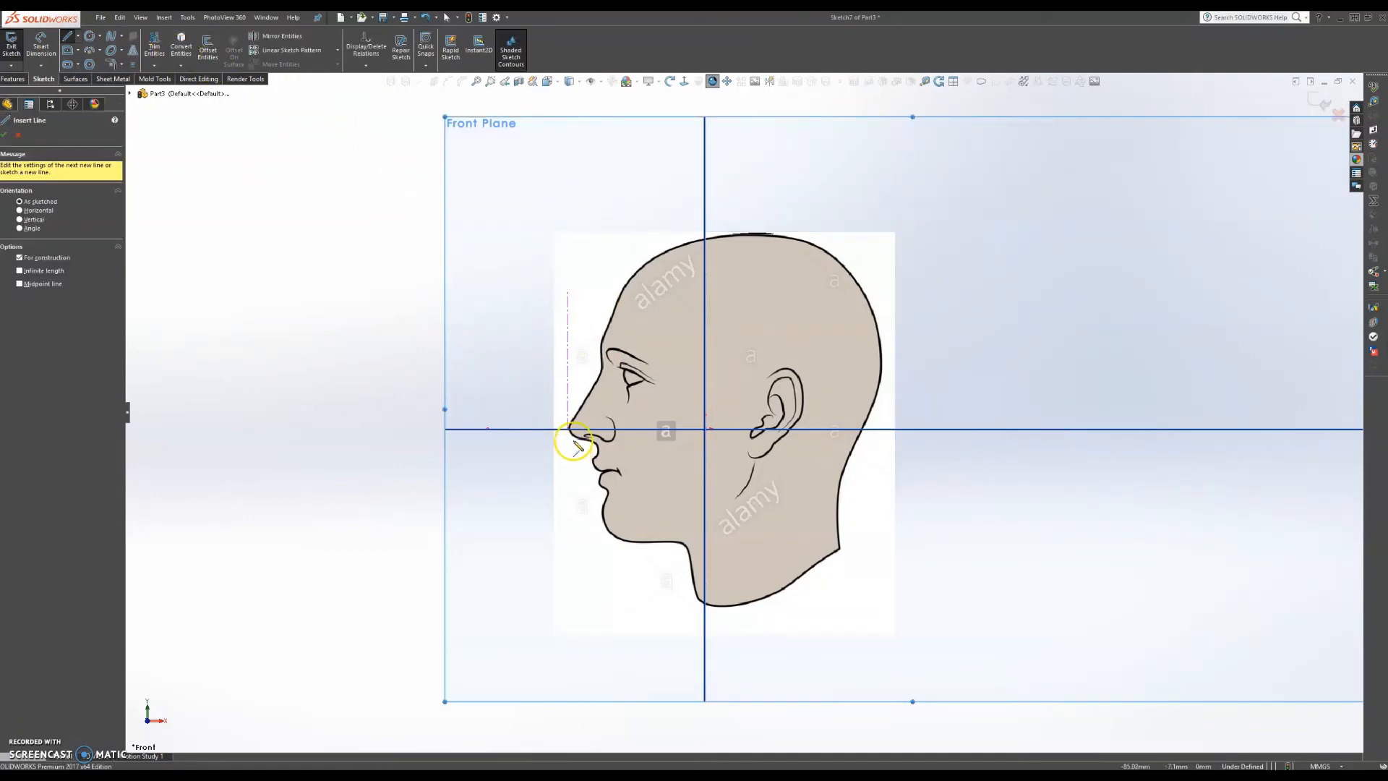
left_click(569, 432)
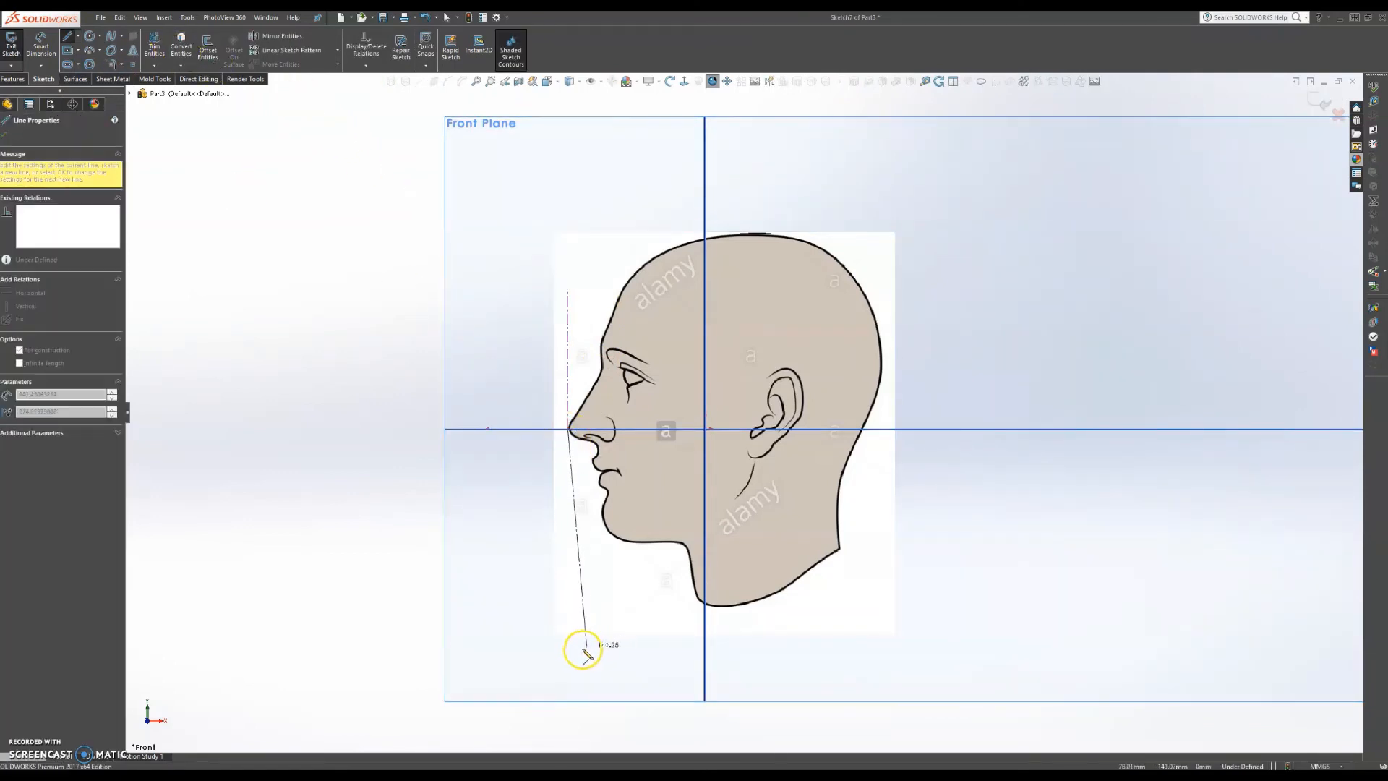
left_click(573, 653)
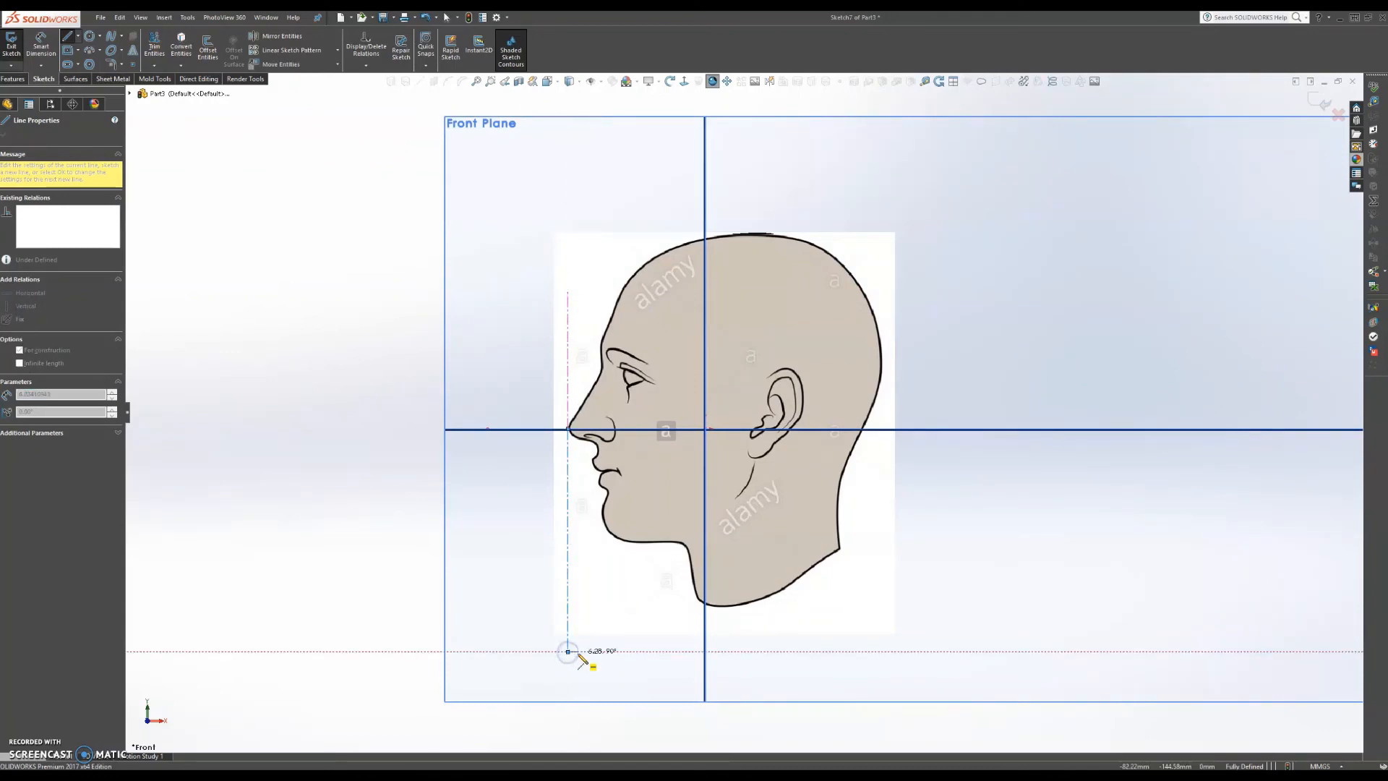
key("Escape")
Step: Reopen the side-view head picture, lower it along the vertical centerline, nudge it slightly away from the line and accept
left_click(741, 279)
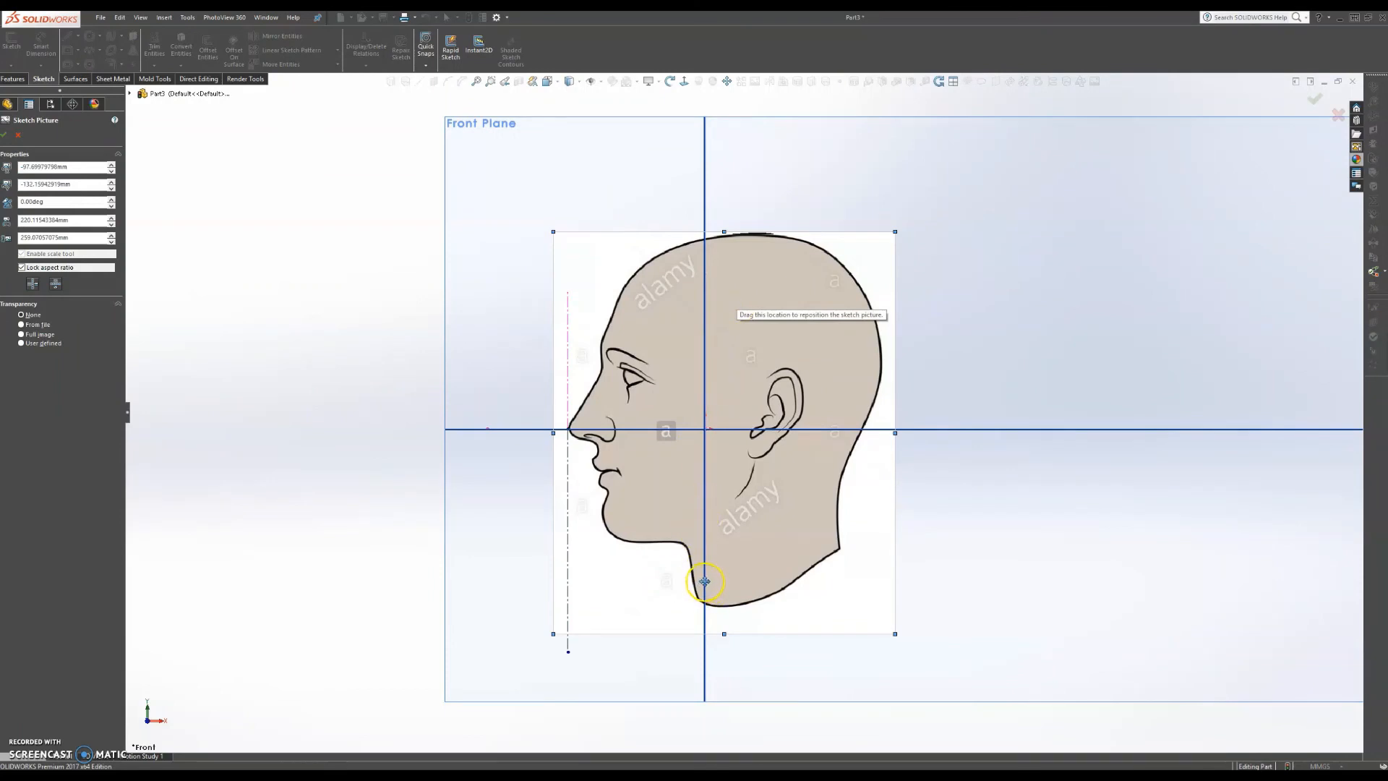
mouse_move(781, 341)
left_mouse_down()
mouse_move(781, 408)
mouse_move(781, 379)
left_mouse_up()
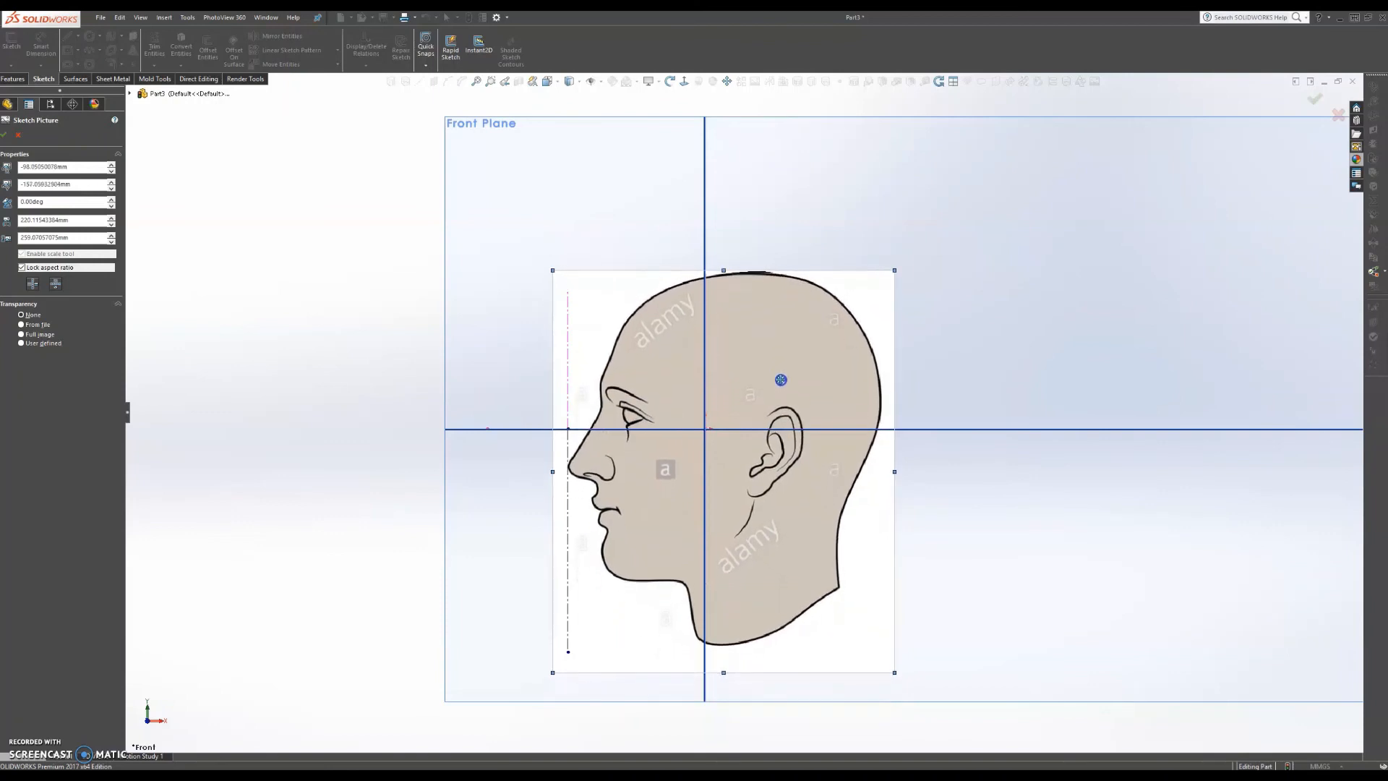
left_click_drag(781, 380, 783, 379)
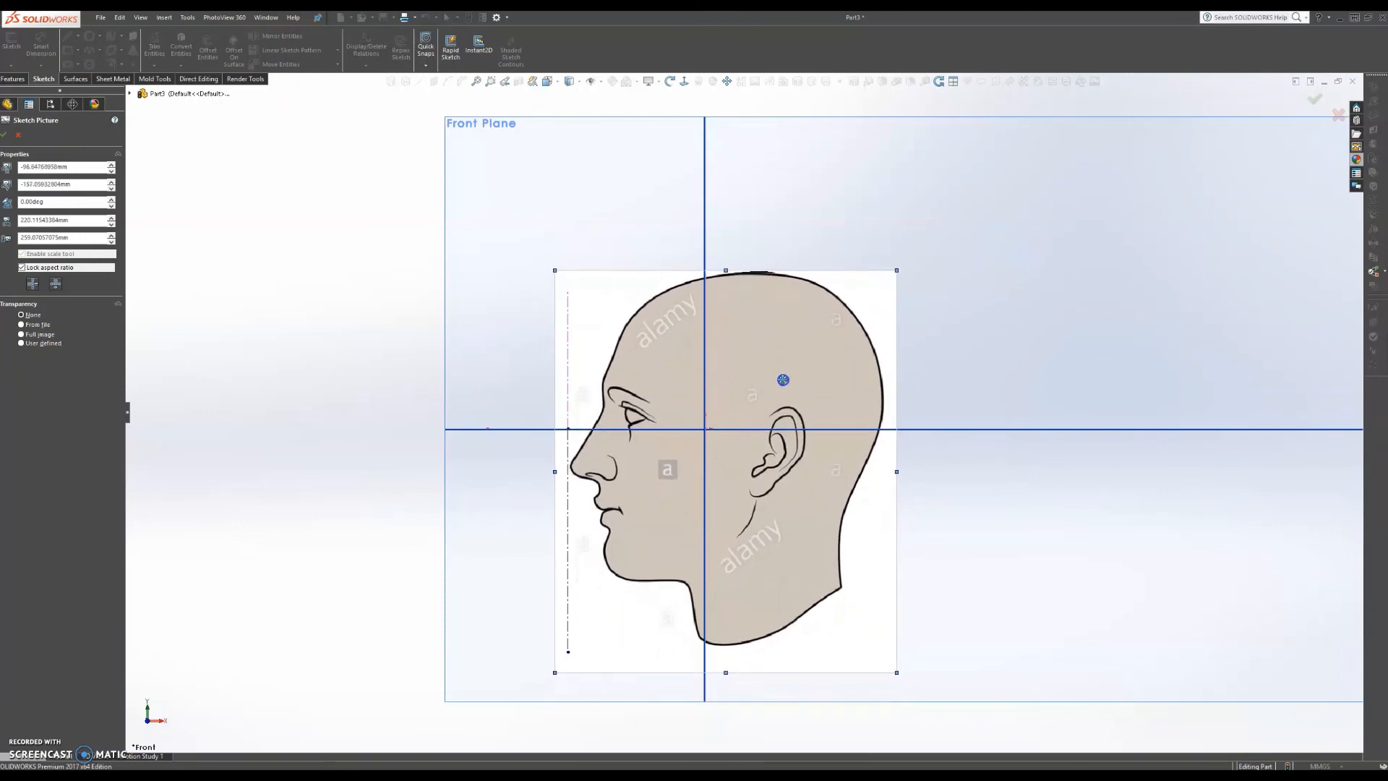
left_click(4, 134)
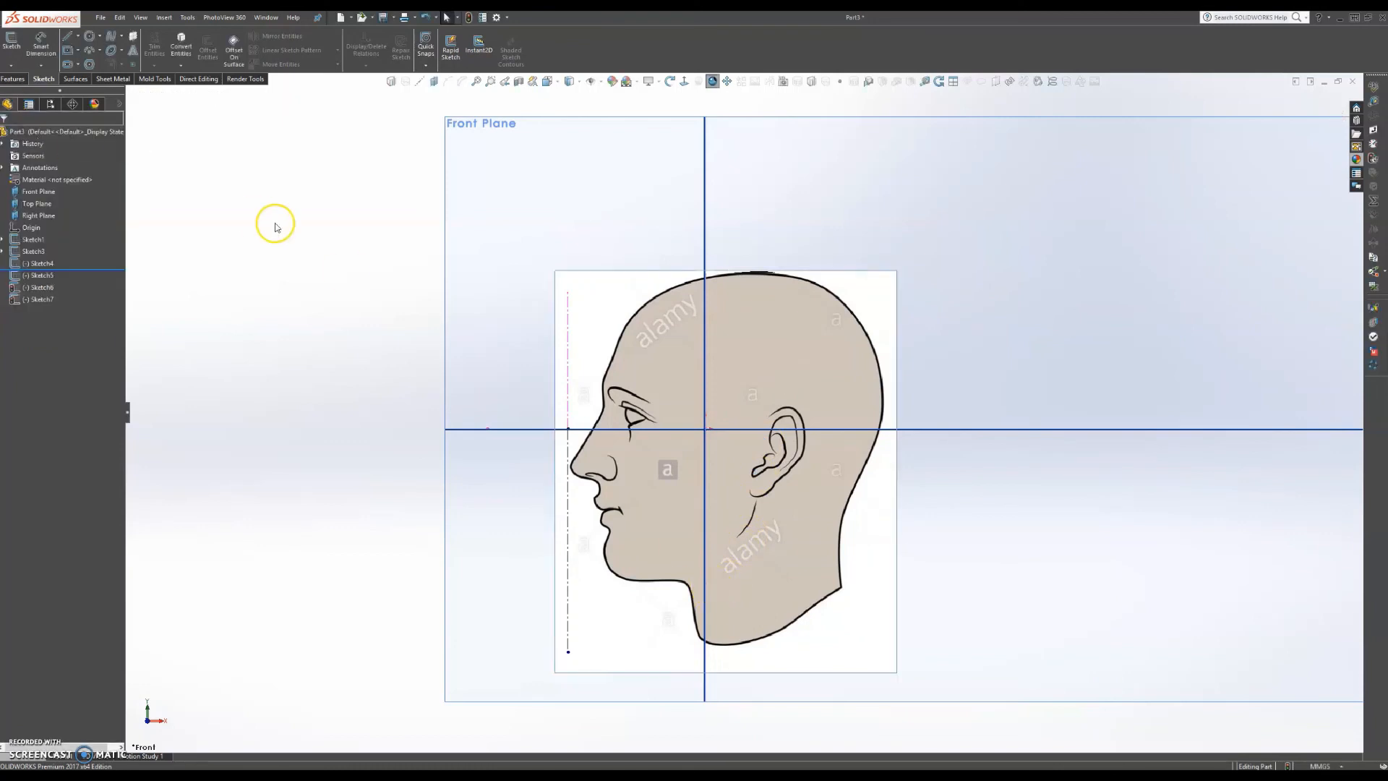
Step: Start a Front Plane sketch and draw a horizontal centerline about 204 mm long from the crown of the side-view head out past the face
left_click(78, 37)
left_click(102, 67)
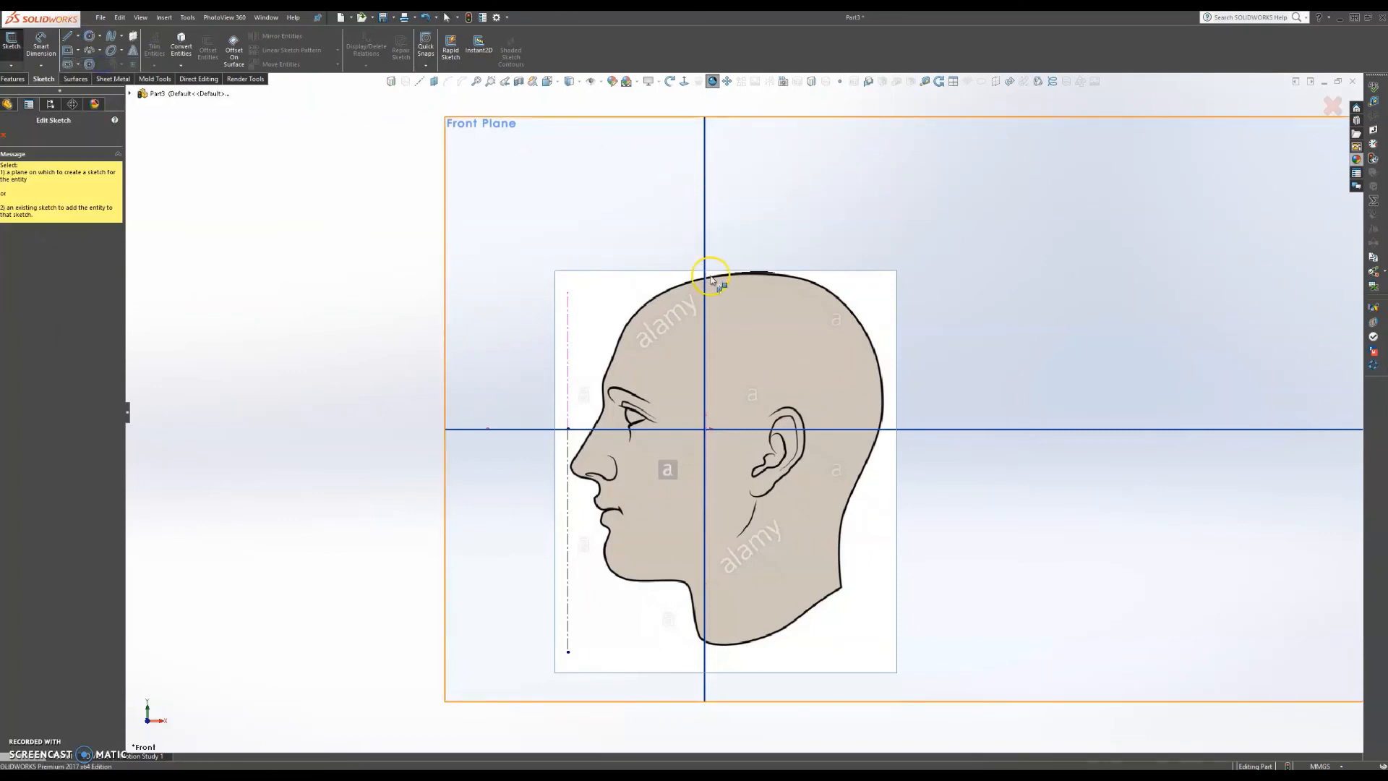
left_click(566, 181)
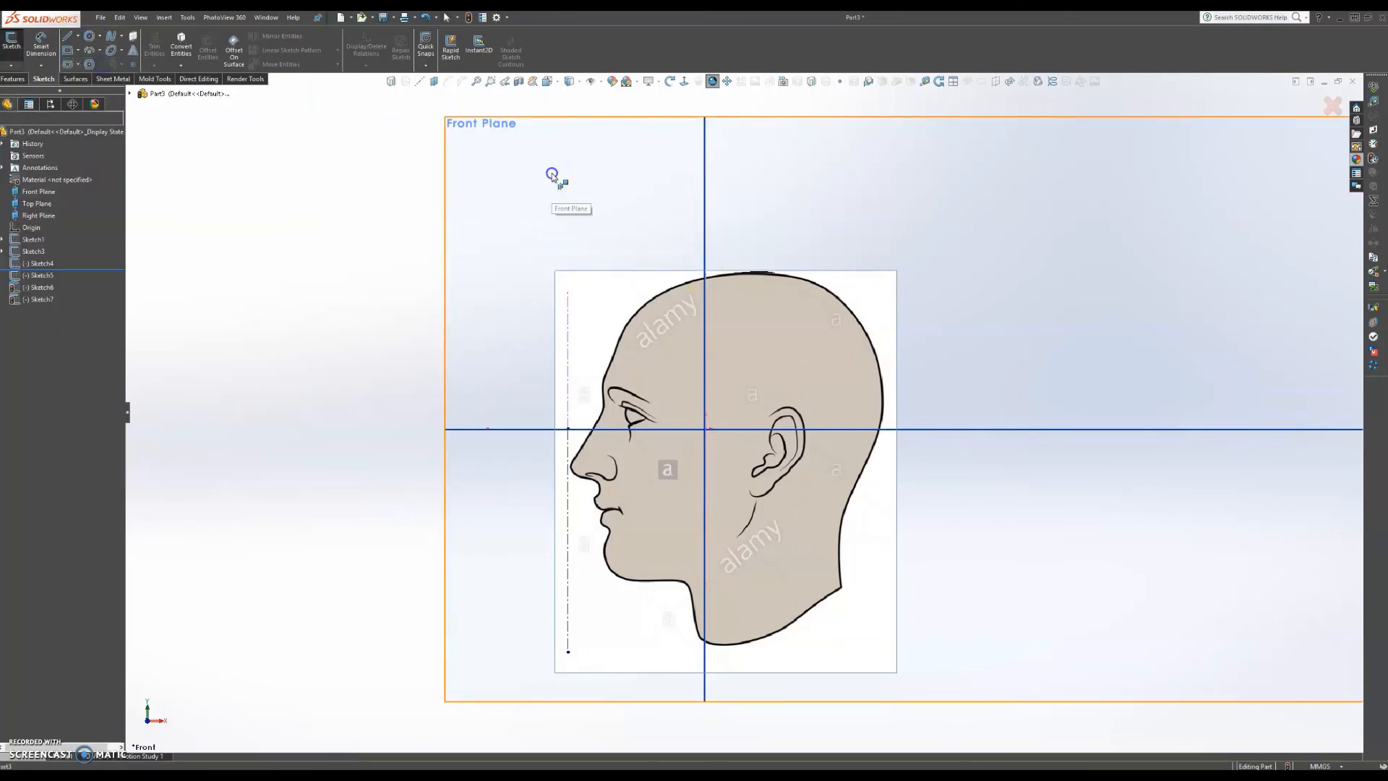
left_click(707, 275)
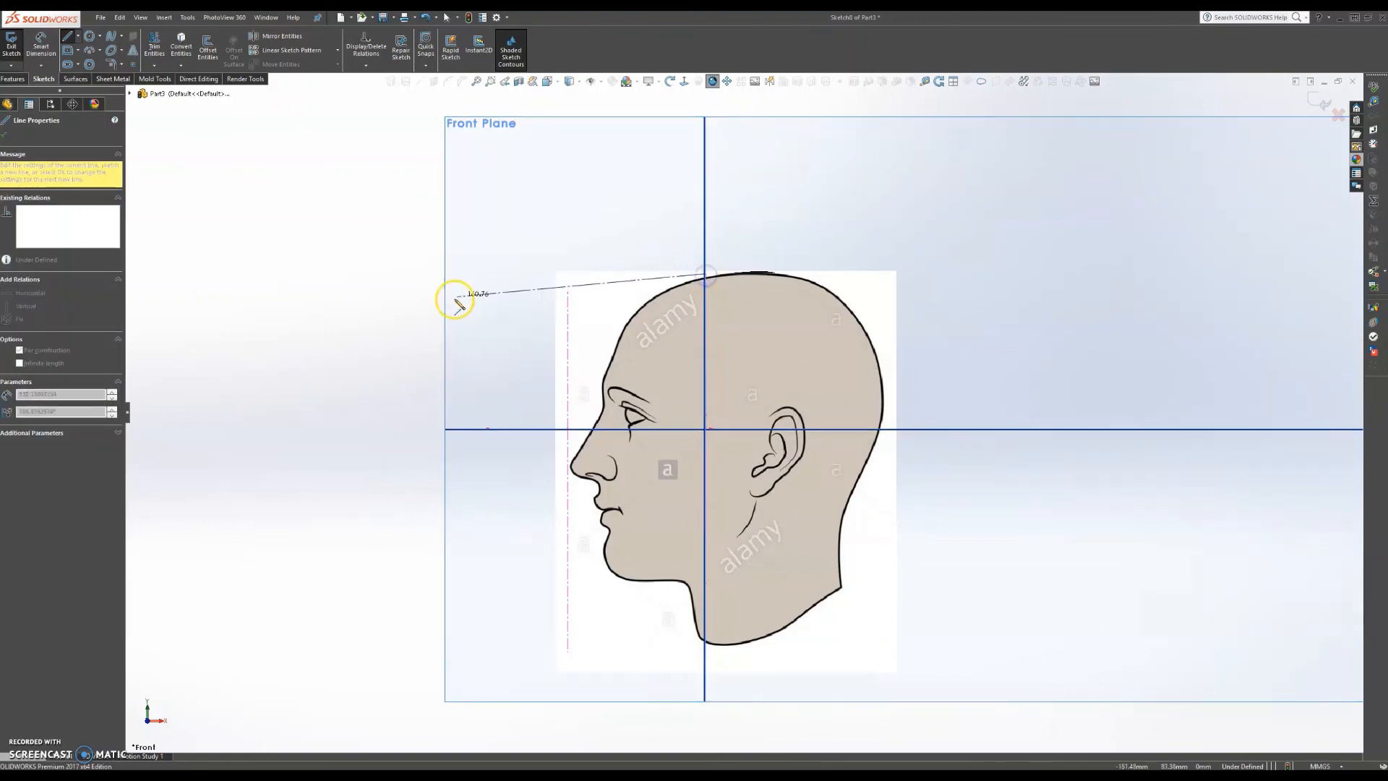
left_click(389, 274)
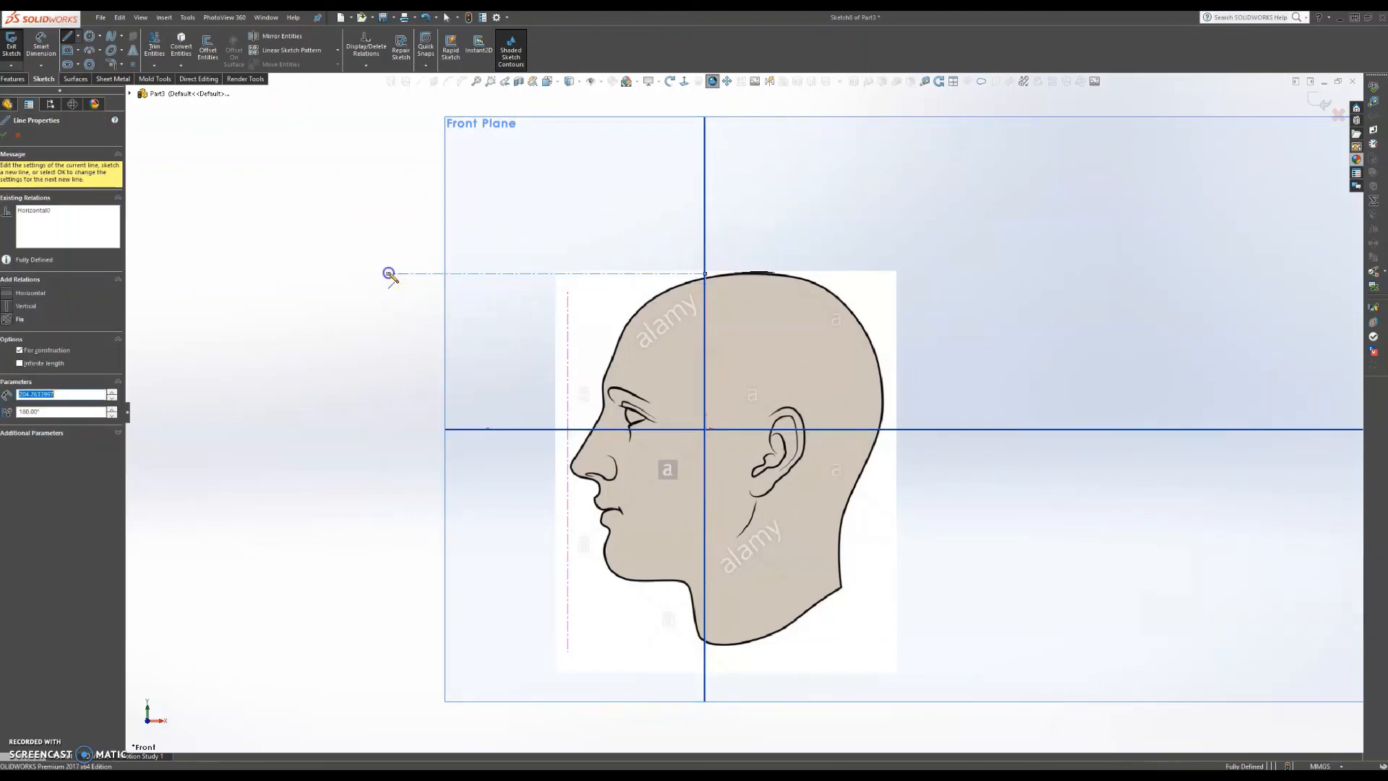
key("Escape")
Step: Draw a second horizontal centerline about 141 mm long at the underside of the chin, from the vertical axis out past the face
left_click(78, 35)
left_click(94, 65)
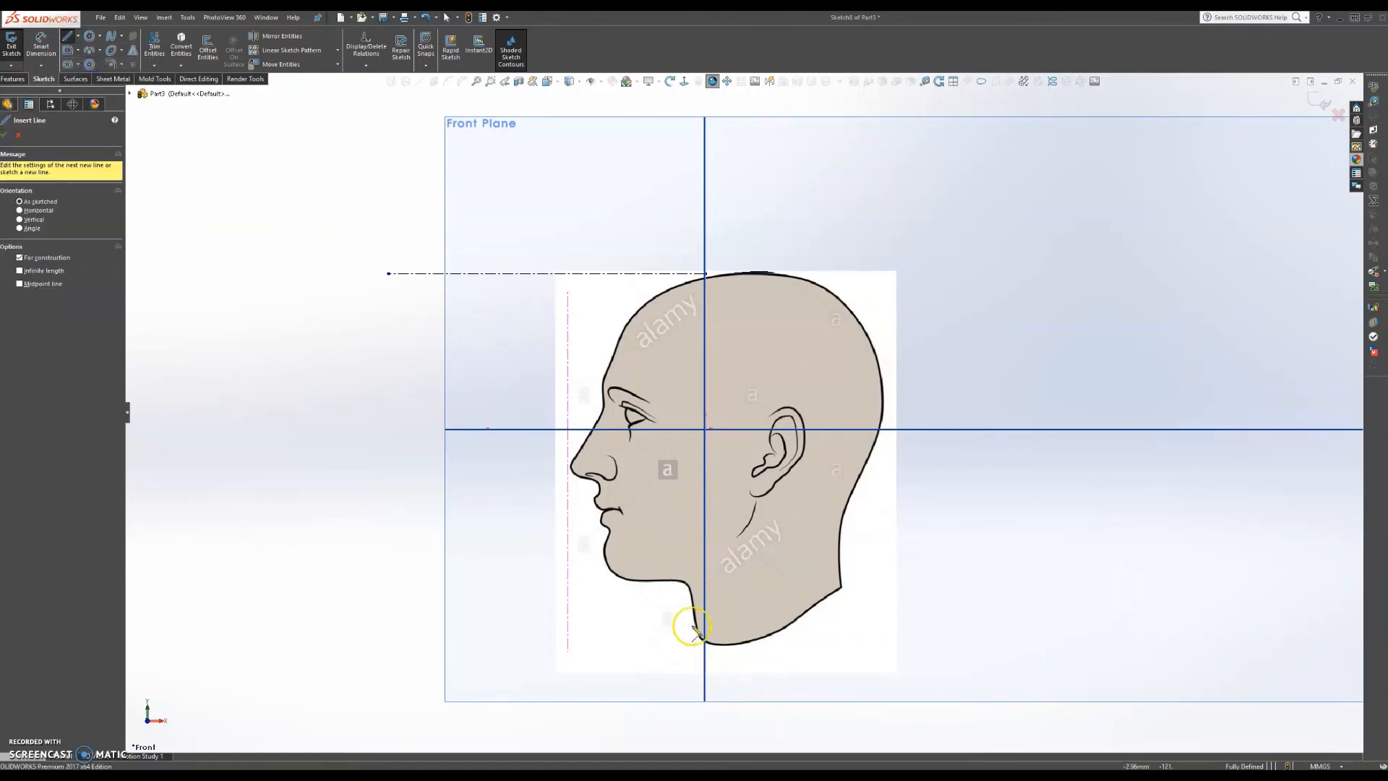
left_click(705, 582)
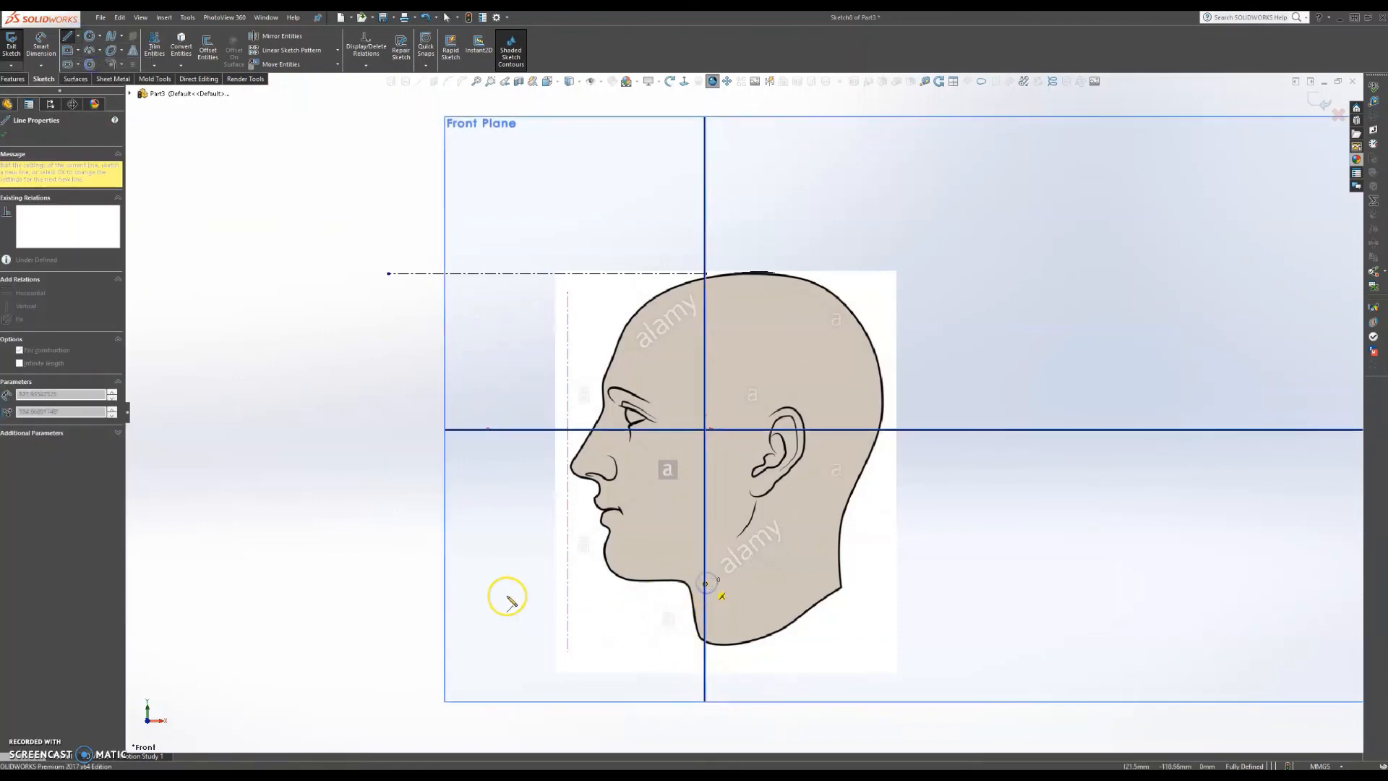
left_click(486, 583)
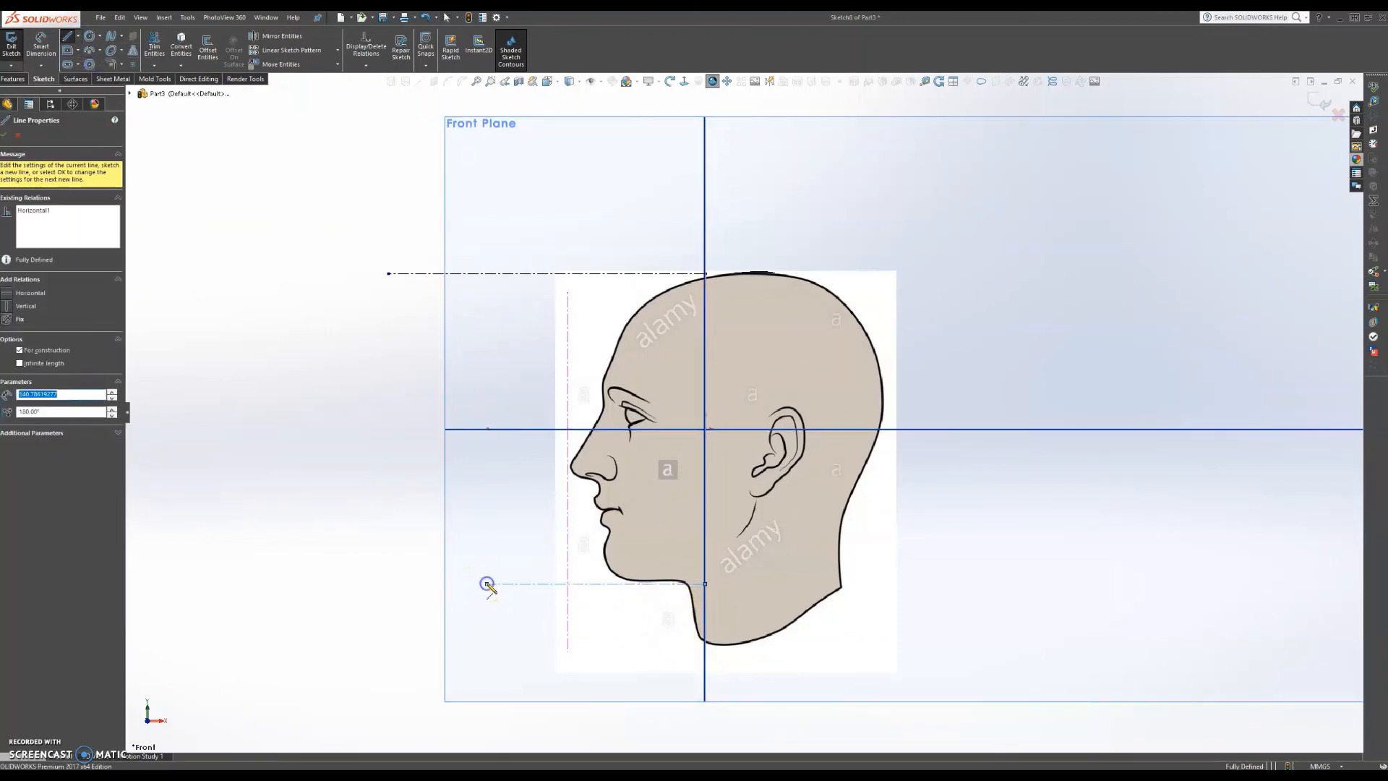
key("Escape")
Step: Reopen the side-view head picture, nudge it slightly downward to fit the crown and chin centerlines, and accept
left_click(795, 318)
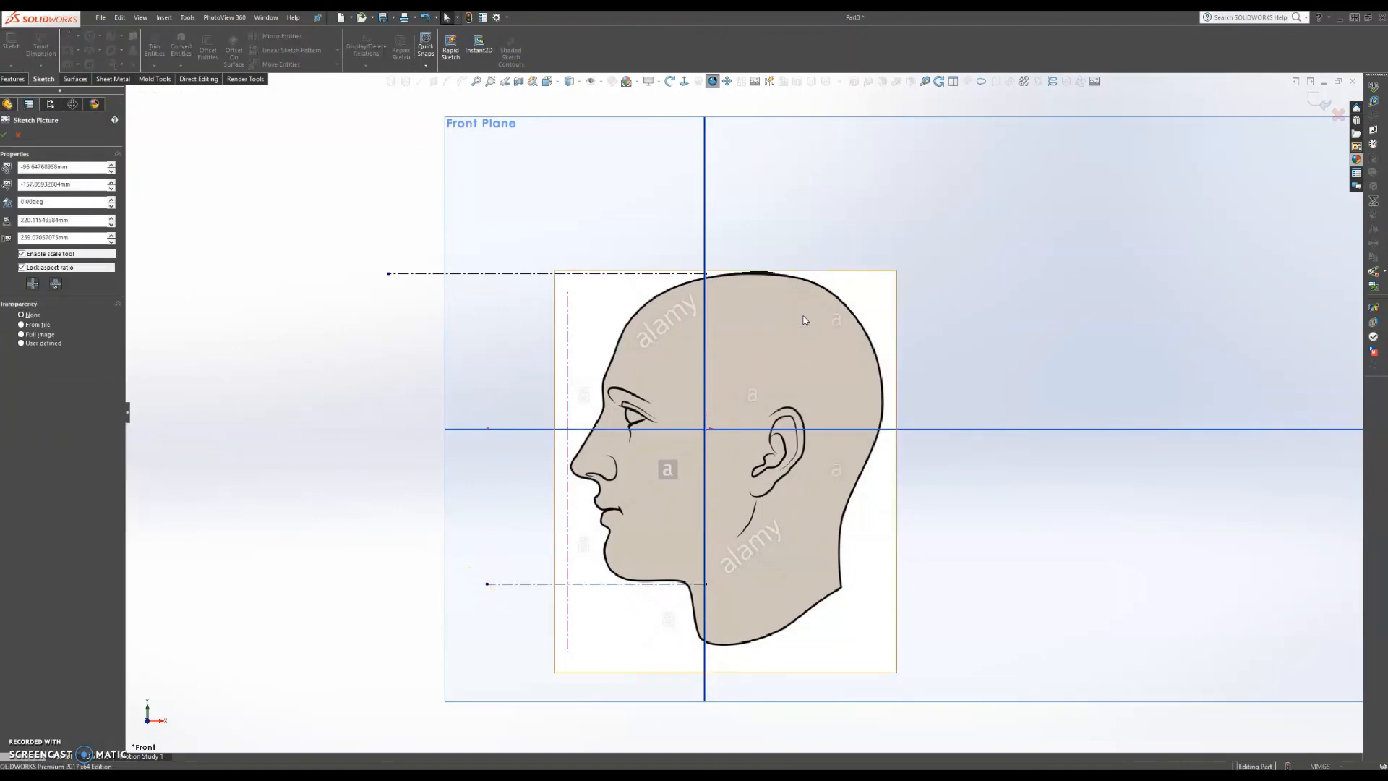
scroll(752, 449, "down", 1)
left_click_drag(737, 373, 736, 376)
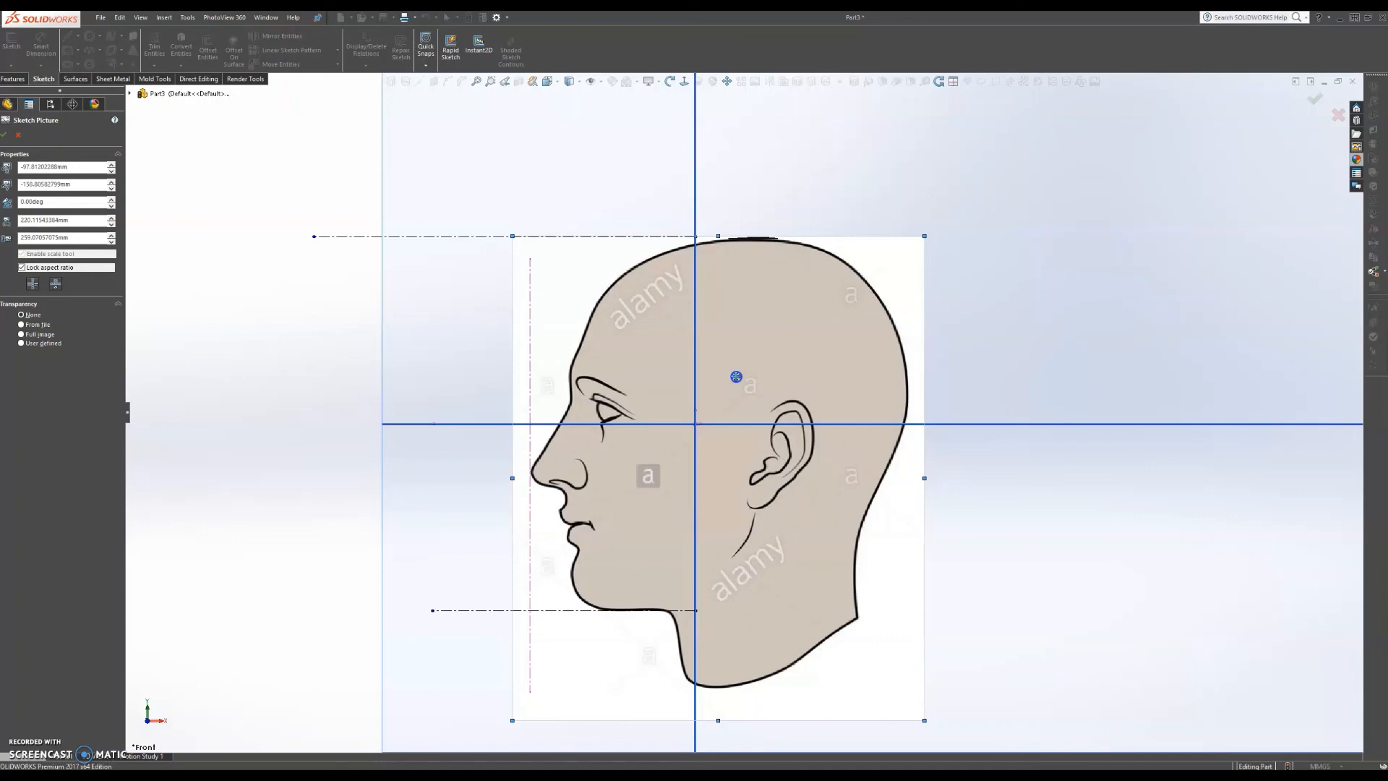
left_click(5, 134)
Step: Examine from several angles how the top-view and side-view head pictures line up with each other and the centerlines
mouse_move(561, 335)
middle_mouse_down()
mouse_move(583, 375)
mouse_move(576, 403)
middle_mouse_up()
scroll(579, 449, "up", 1)
scroll(658, 506, "down", 2)
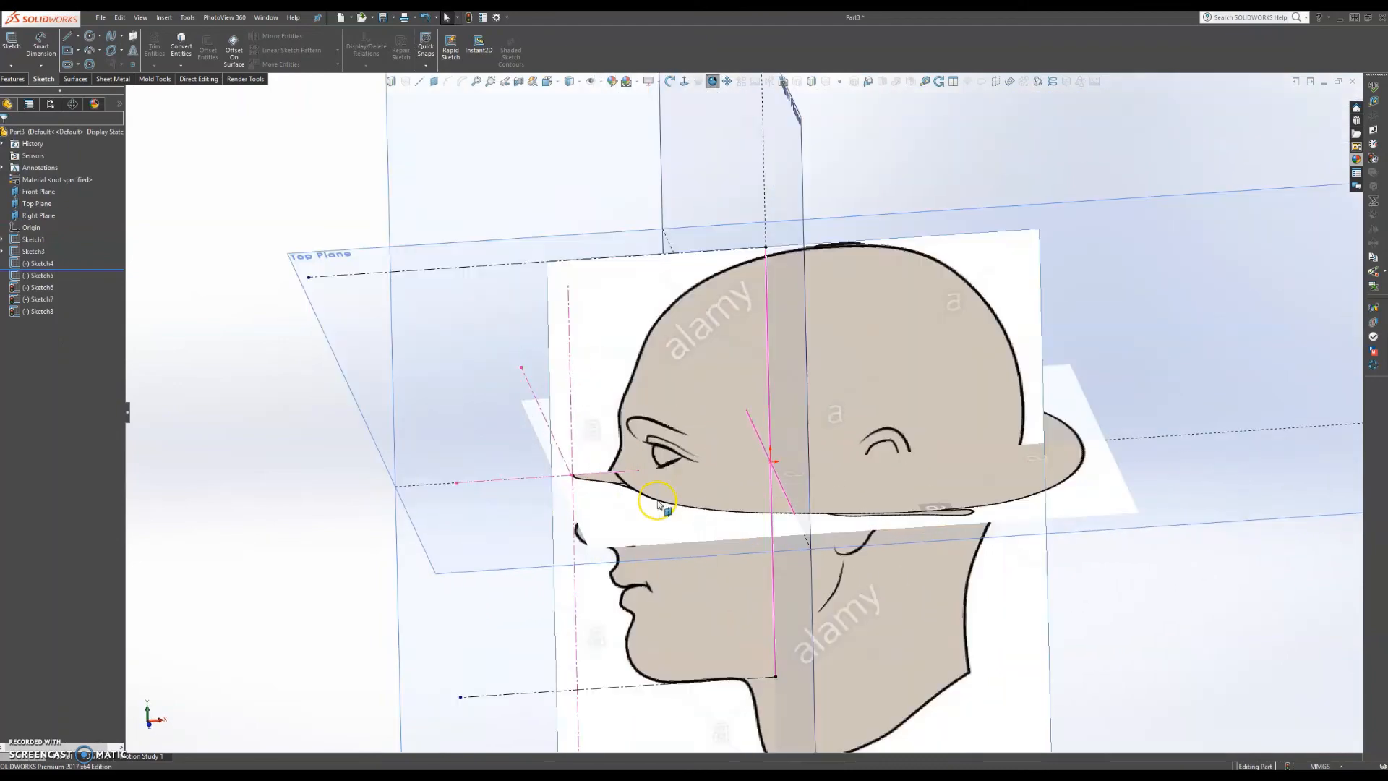
scroll(659, 504, "up", 2)
middle_click_drag(658, 504, 913, 430)
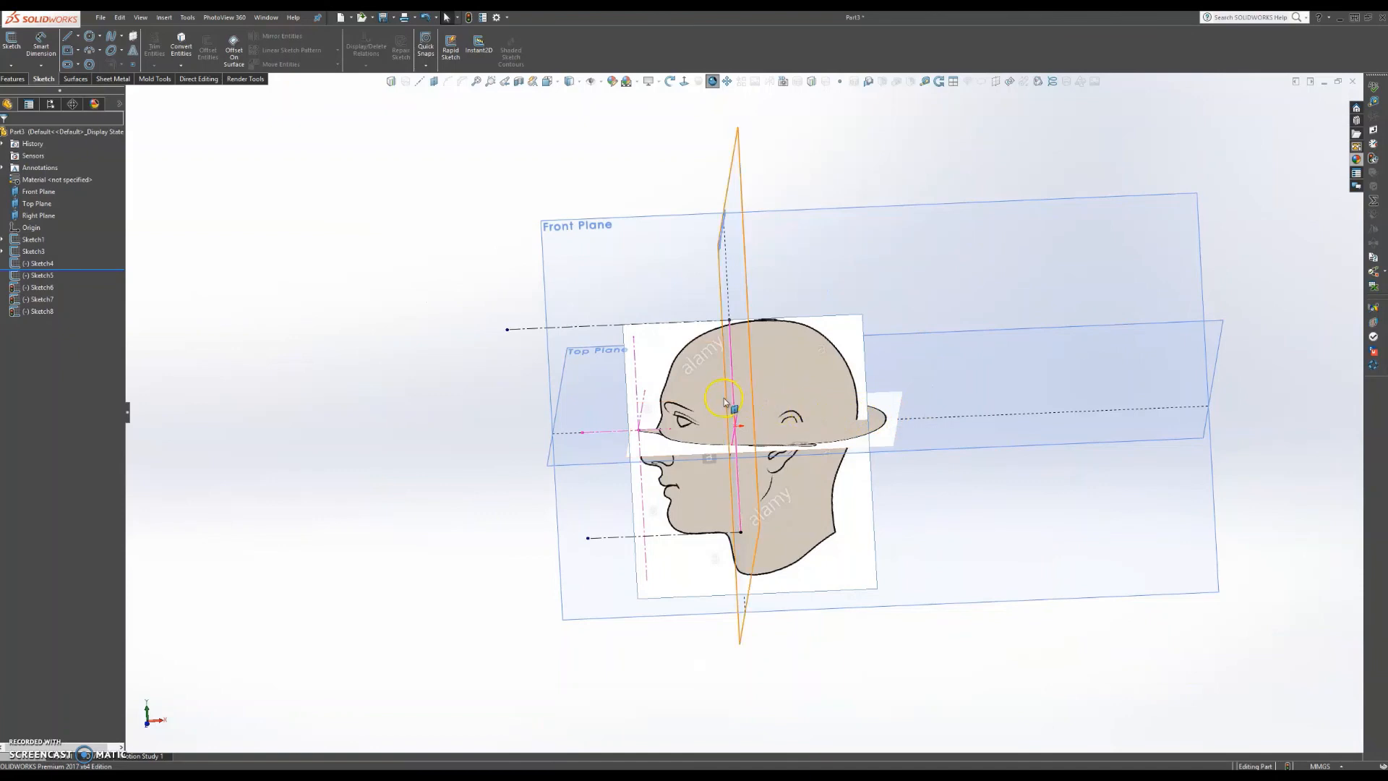
mouse_move(500, 389)
middle_mouse_down()
mouse_move(462, 402)
mouse_move(486, 381)
mouse_move(500, 403)
mouse_move(488, 385)
mouse_move(471, 425)
middle_mouse_up()
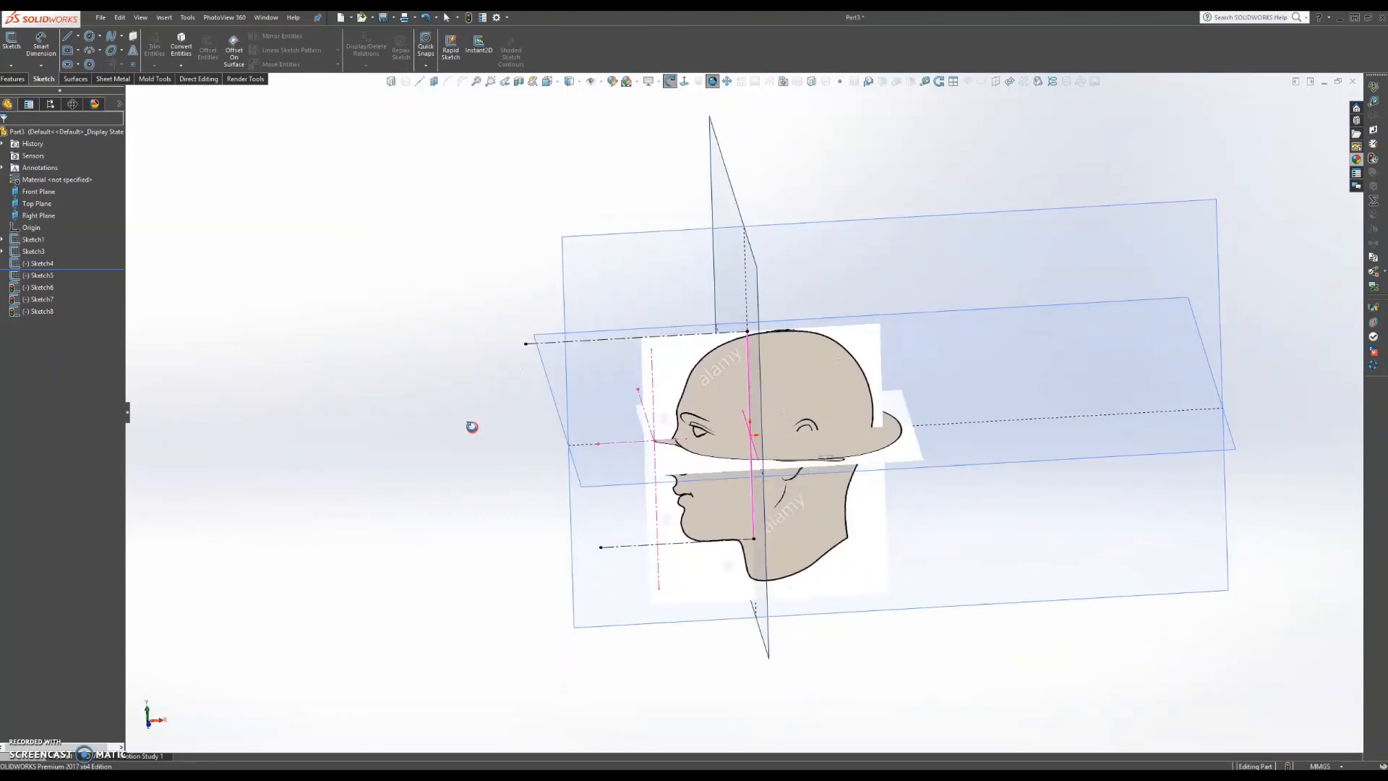
left_click(748, 338)
middle_click_drag(748, 338, 742, 461)
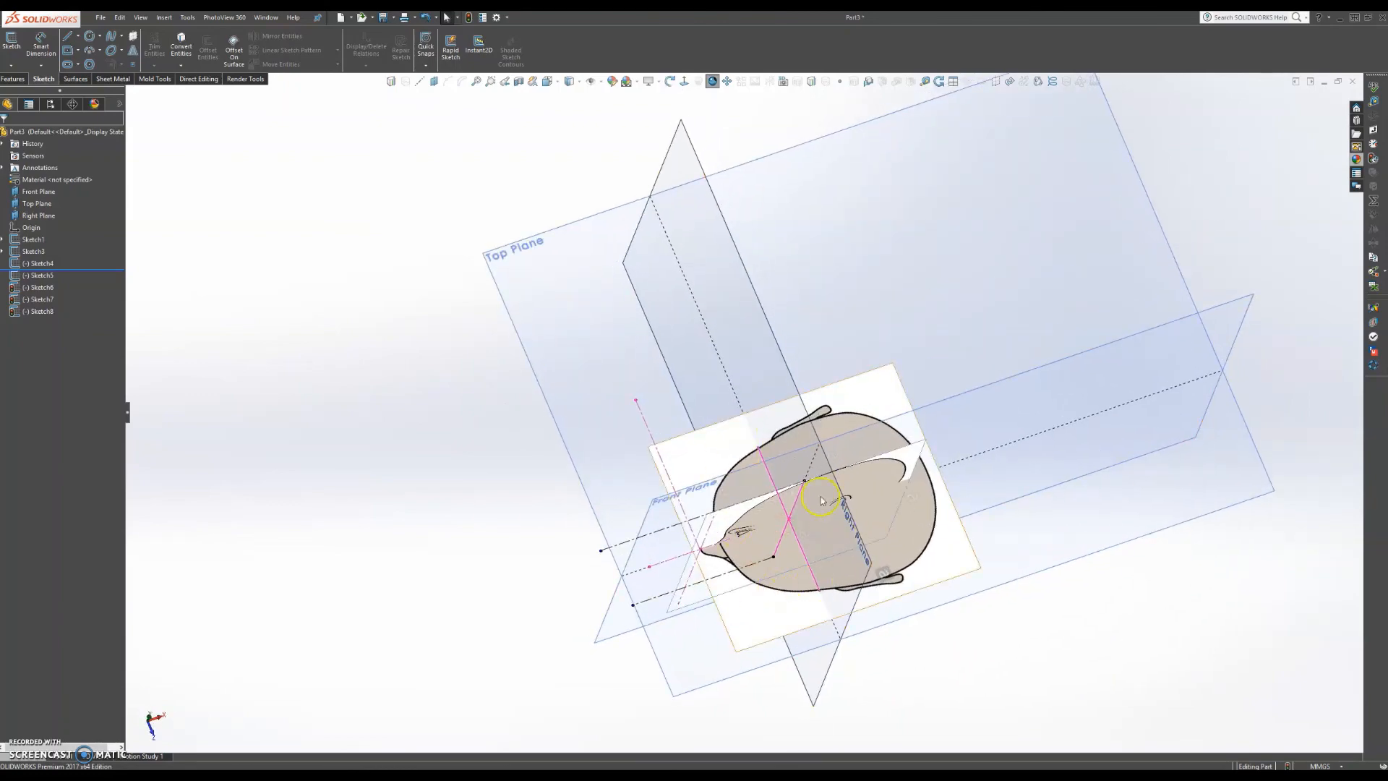
mouse_move(794, 569)
middle_mouse_down()
mouse_move(789, 418)
mouse_move(752, 409)
middle_mouse_up()
scroll(752, 408, "down", 3)
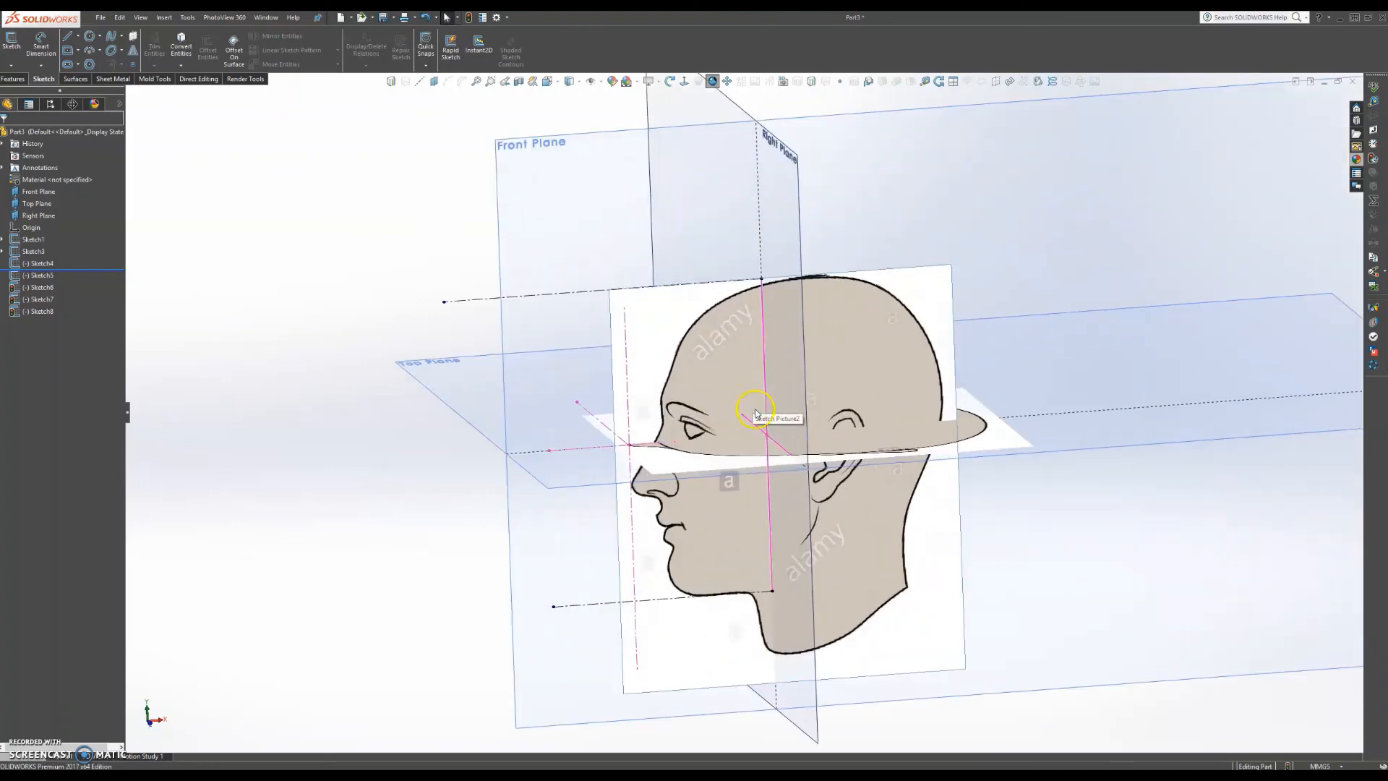